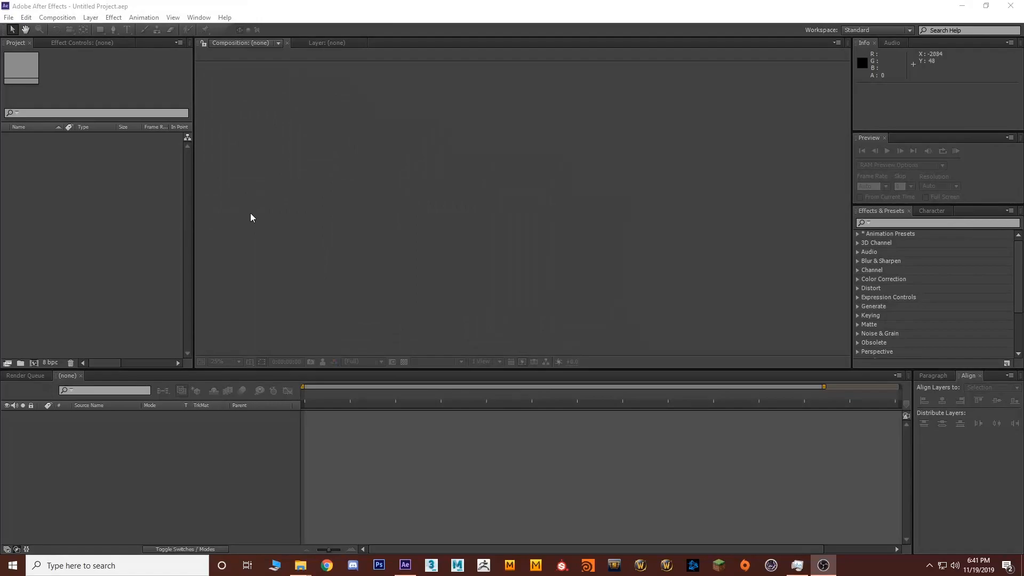
- Create a new 1920 x 1080 composition with square pixels, 30 frames per second and a 30-second duration
click(295, 156)
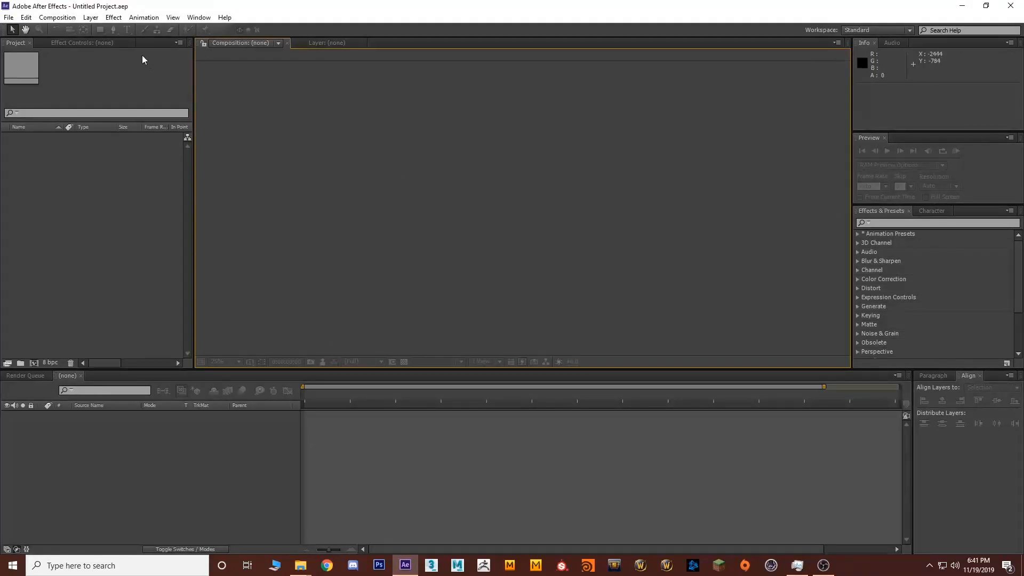
click(63, 18)
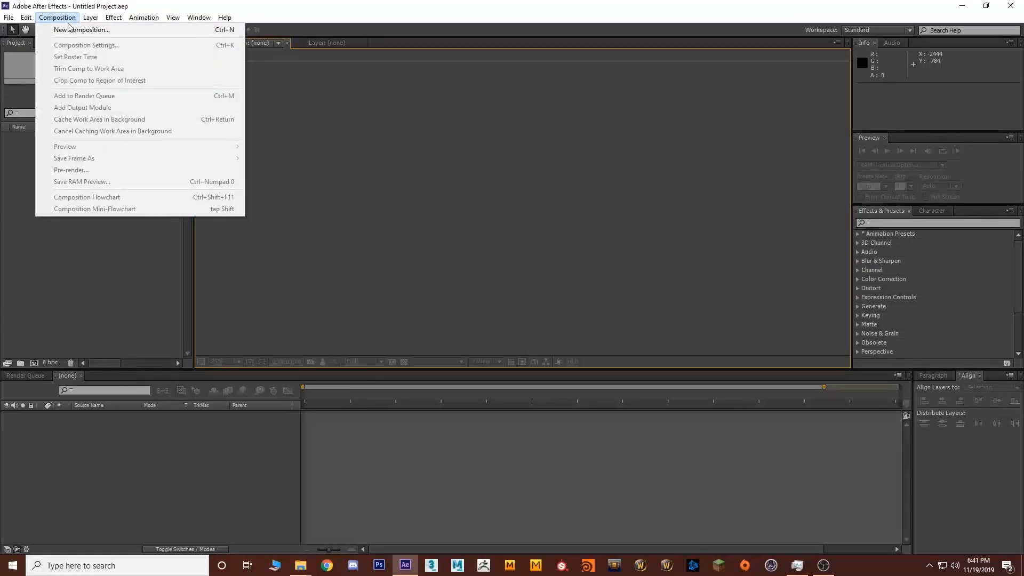
click(74, 30)
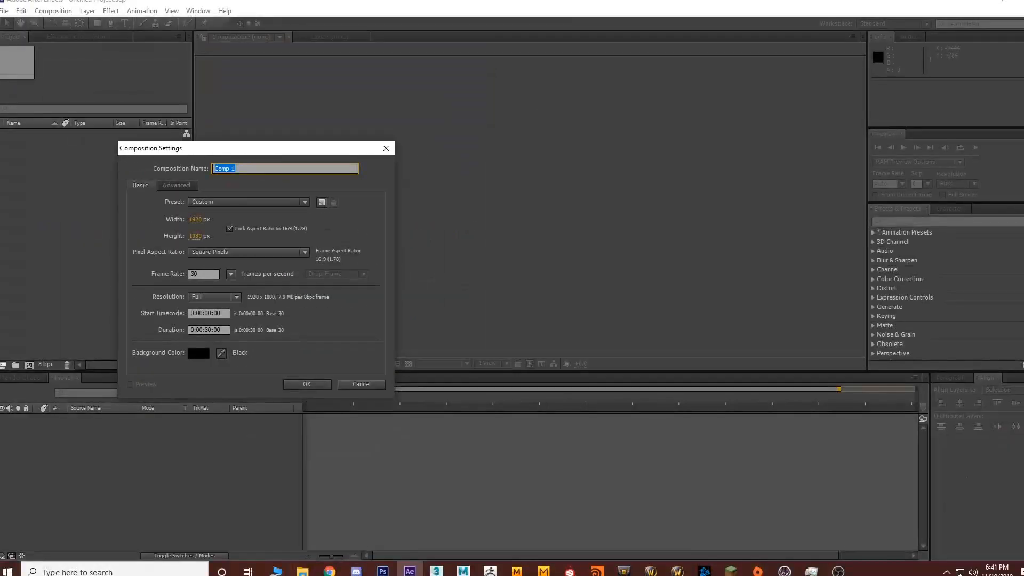
click(388, 486)
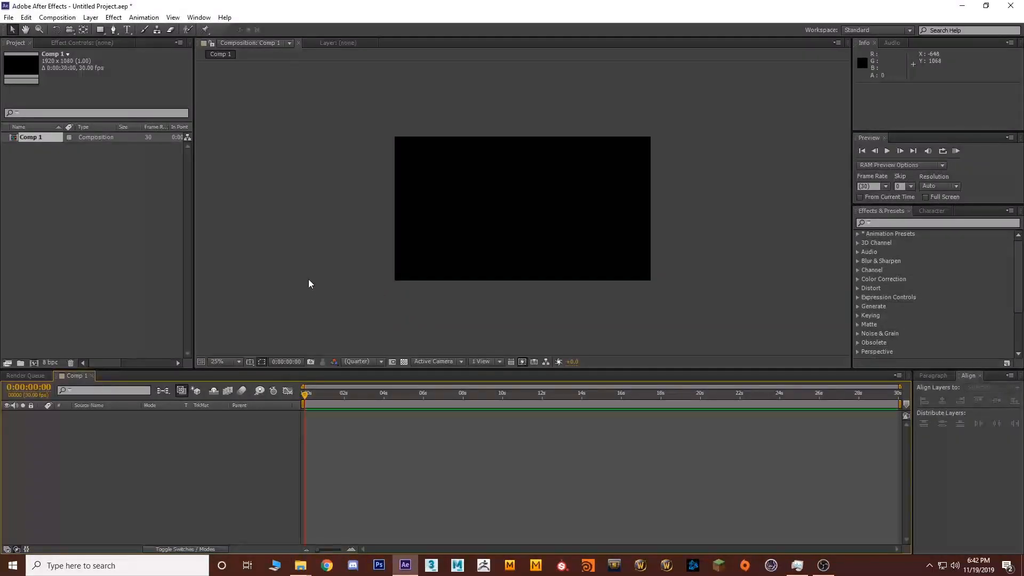
- Rename the new composition as Main Comp
right_click(35, 140)
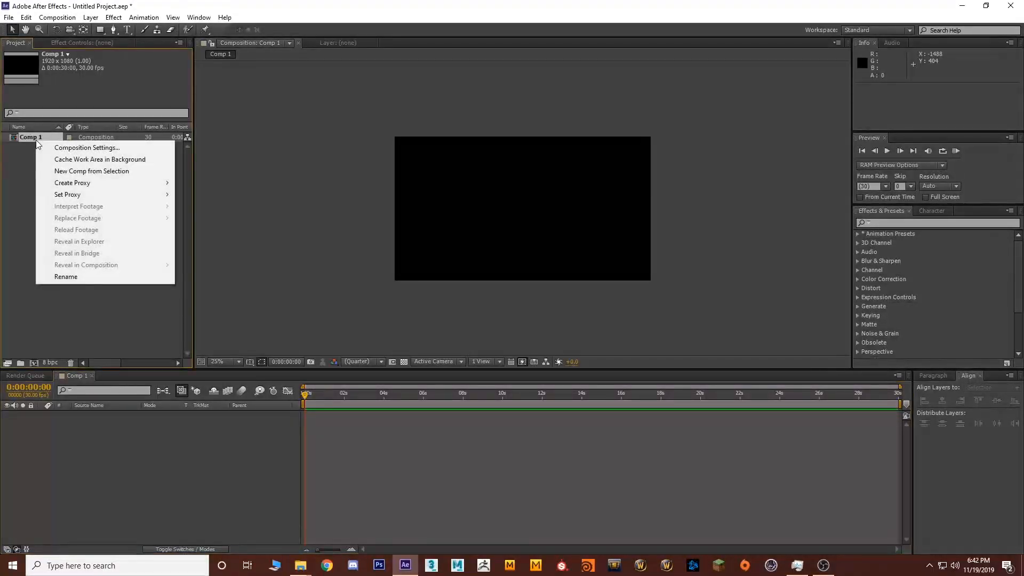
click(92, 277)
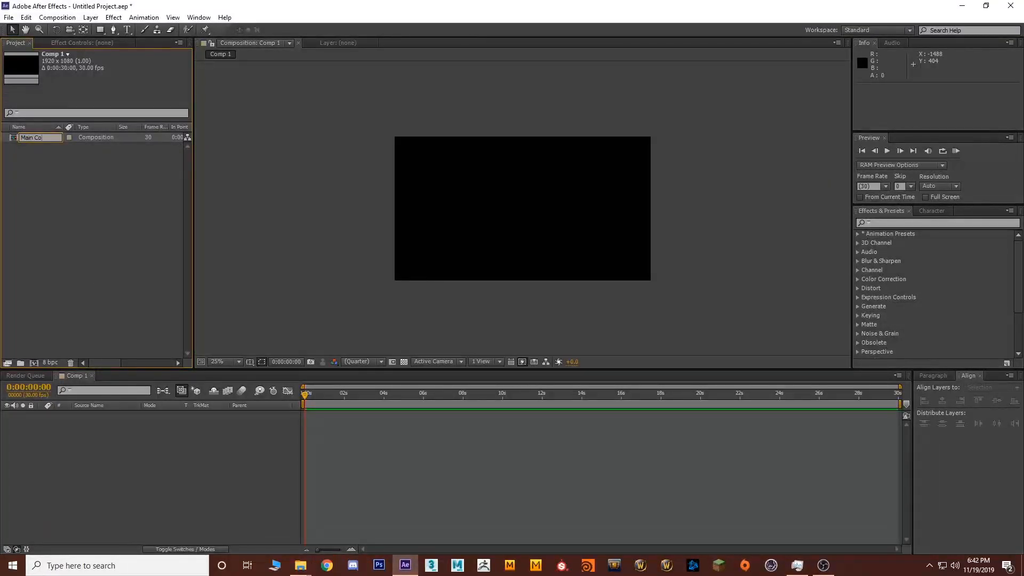
key(Return)
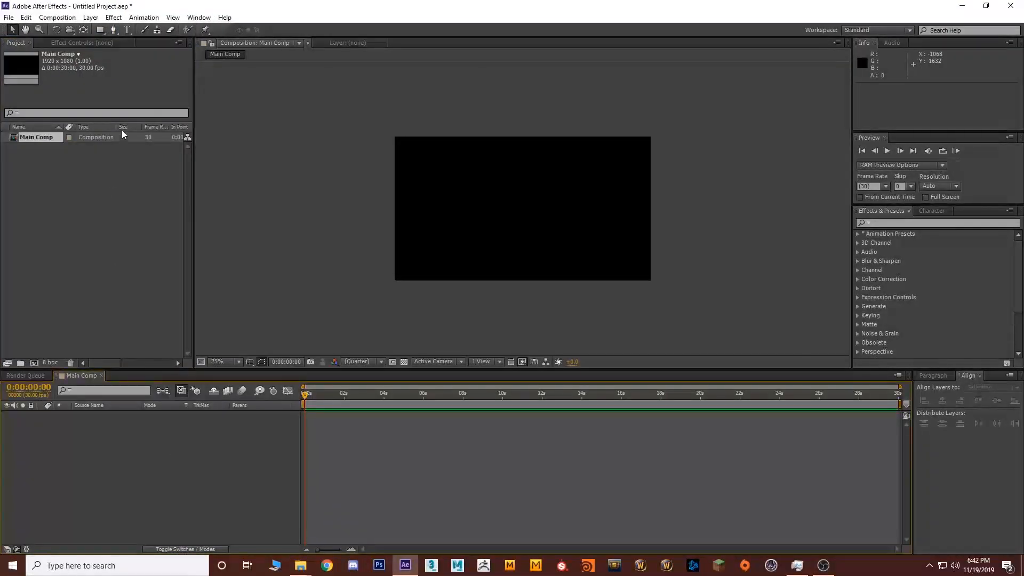
- Draw a circle about 476 px across near the middle of the composition with the Ellipse tool
click(101, 31)
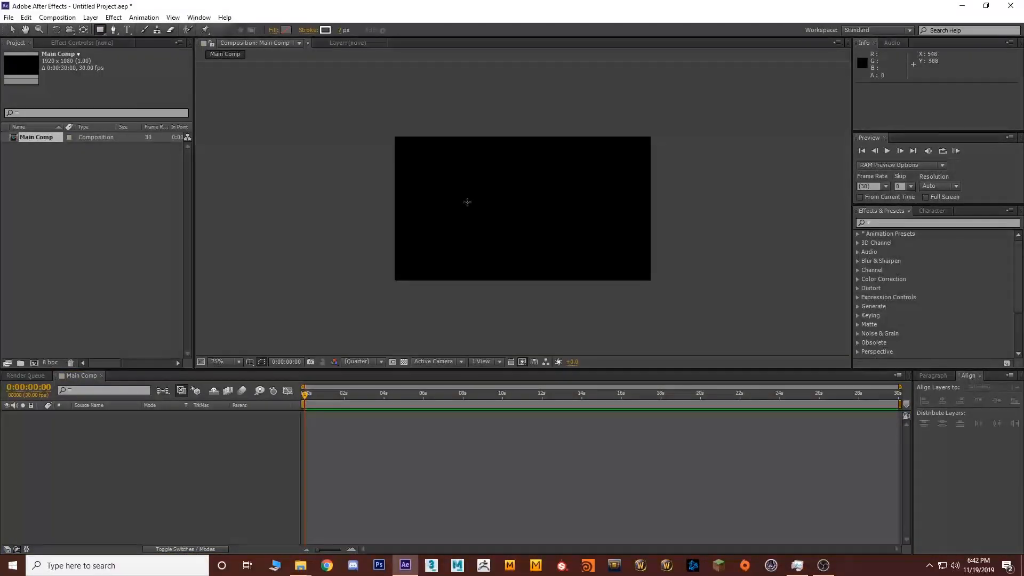
click(101, 31)
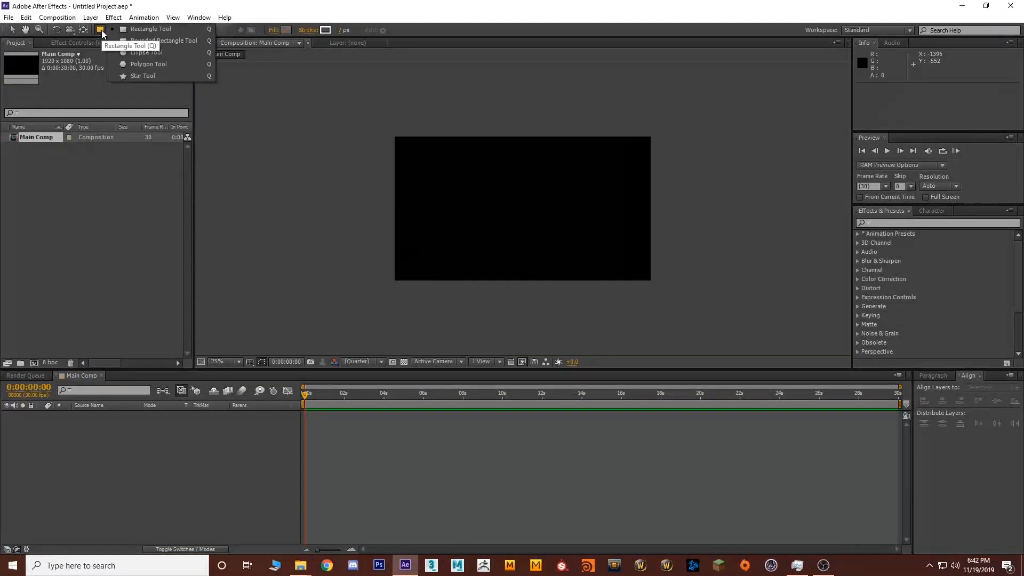
click(145, 52)
mouse_move(494, 176)
mouse_down()
mouse_move(564, 232)
mouse_move(537, 197)
mouse_move(558, 221)
mouse_up()
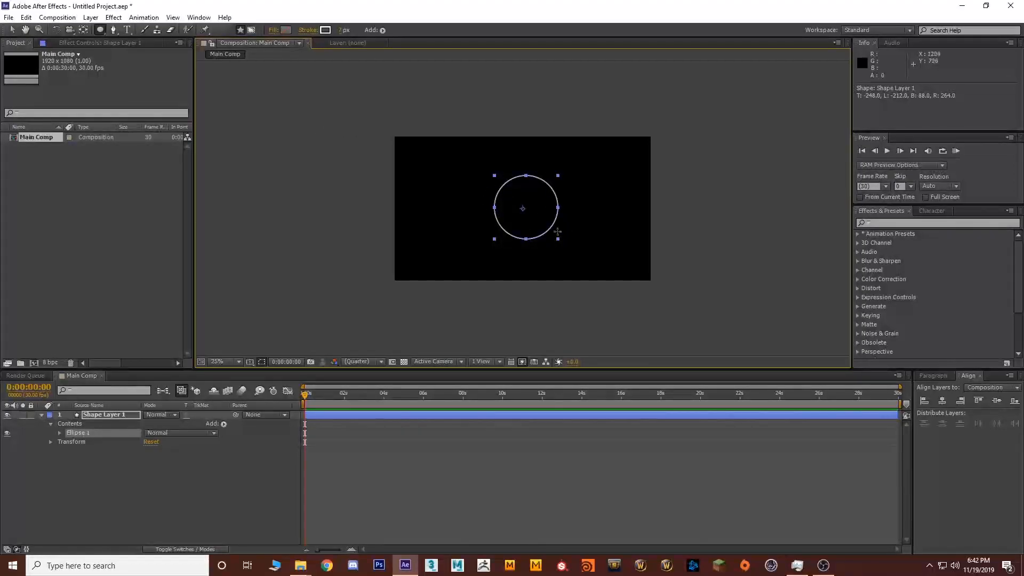
- Centre the circle horizontally and vertically in the composition using alignment
click(200, 18)
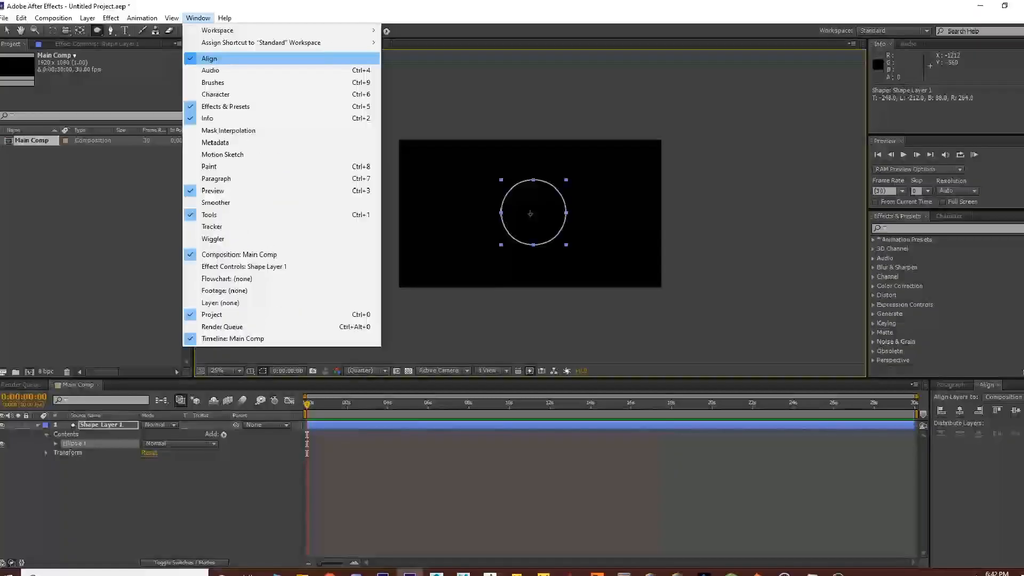
click(420, 106)
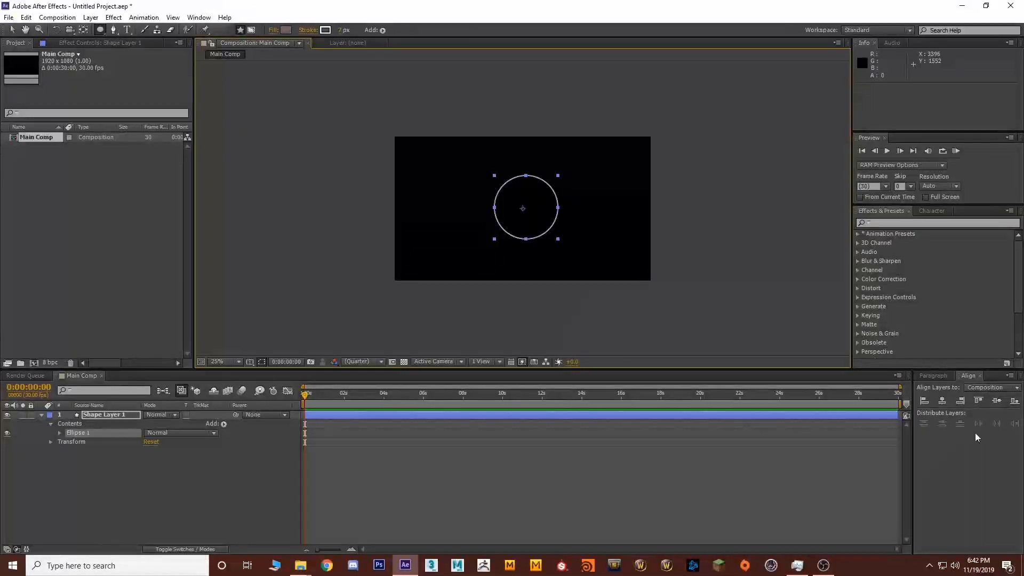
click(942, 401)
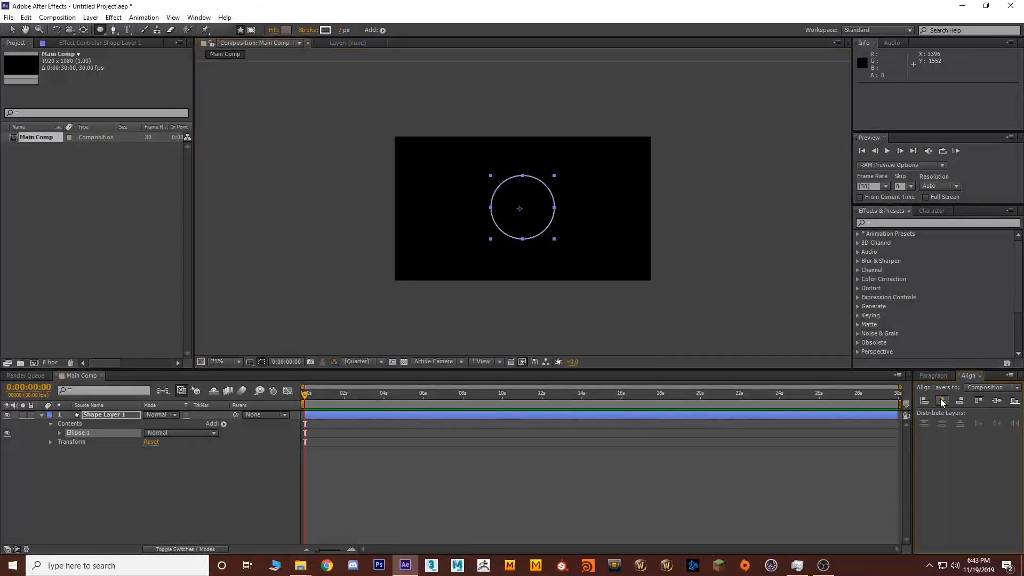
click(996, 401)
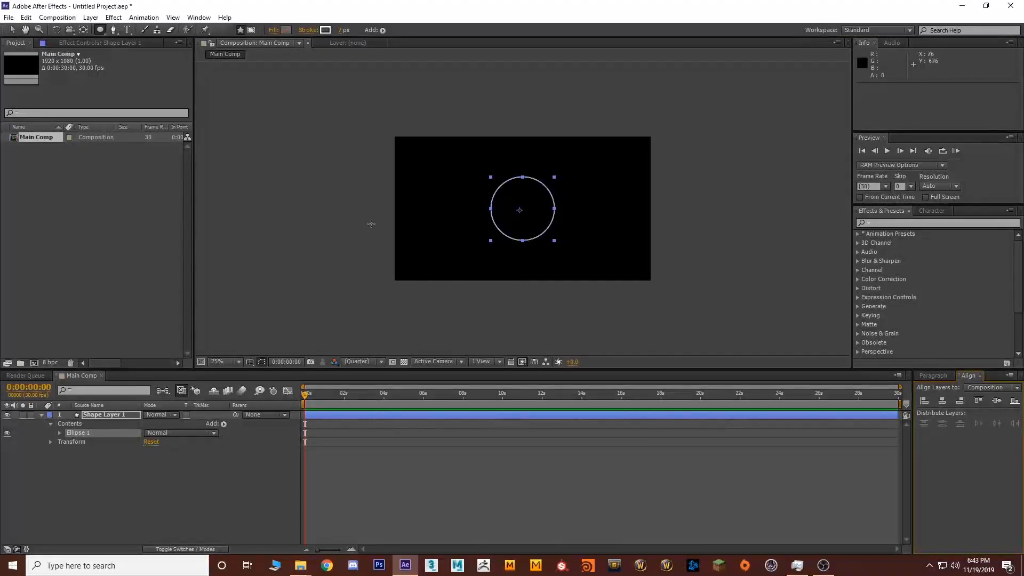
- Select the circle and cycle its fill through solid, linear gradient and radial gradient back to none
key(v)
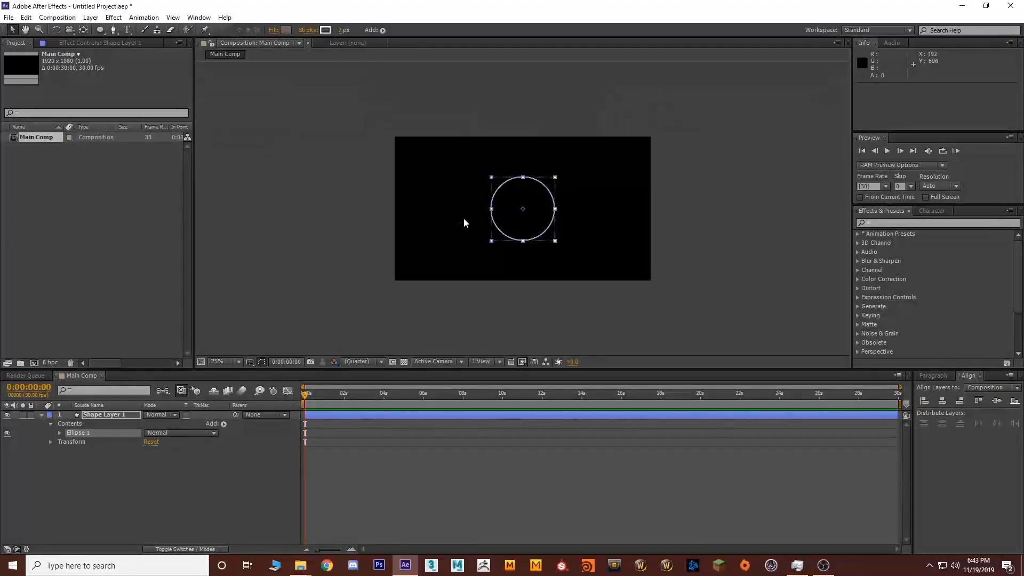
click(117, 491)
click(526, 218)
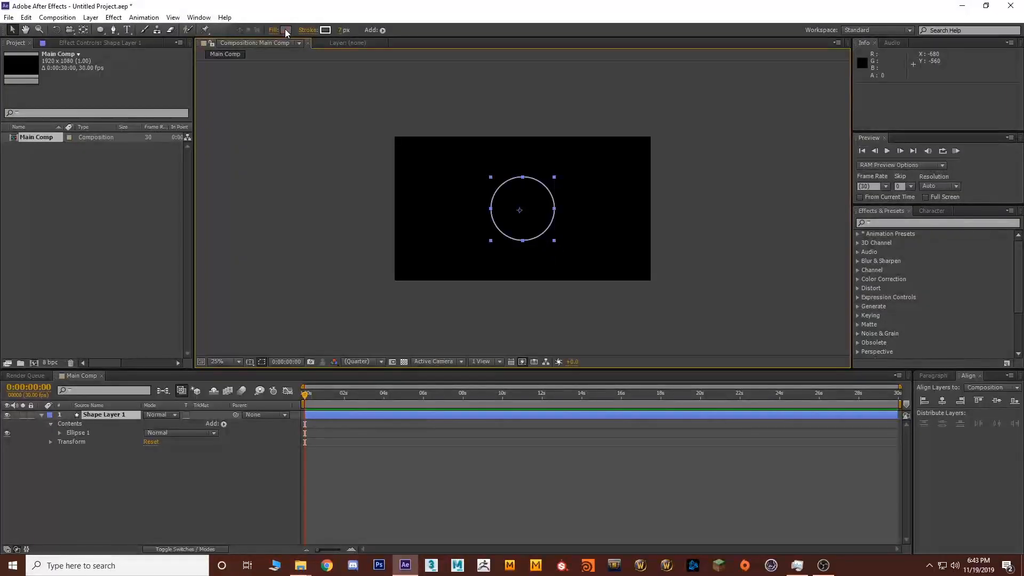
alt+click(286, 31)
alt+click(286, 31)
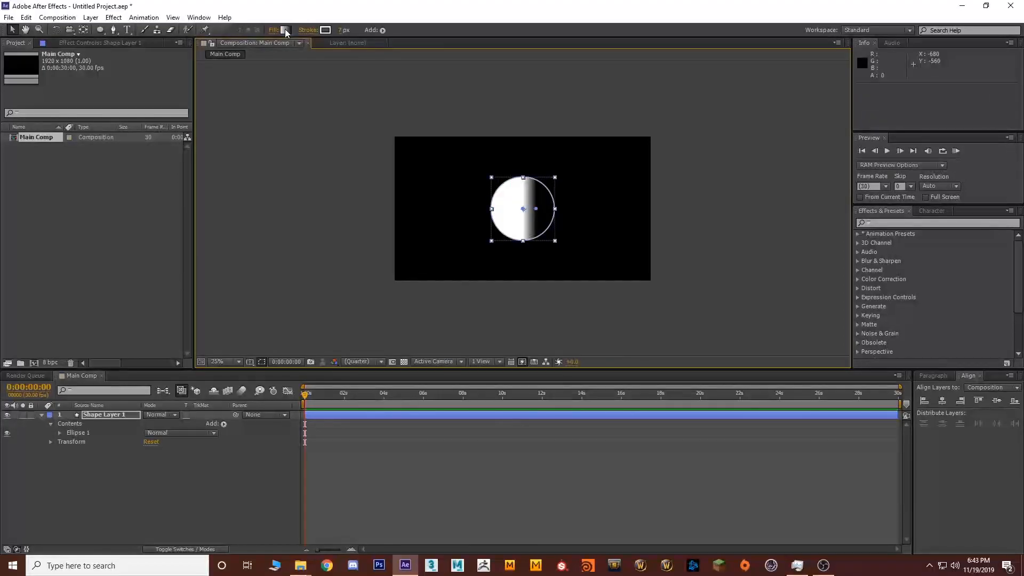
alt+click(286, 31)
alt+click(286, 31)
alt+click(286, 31)
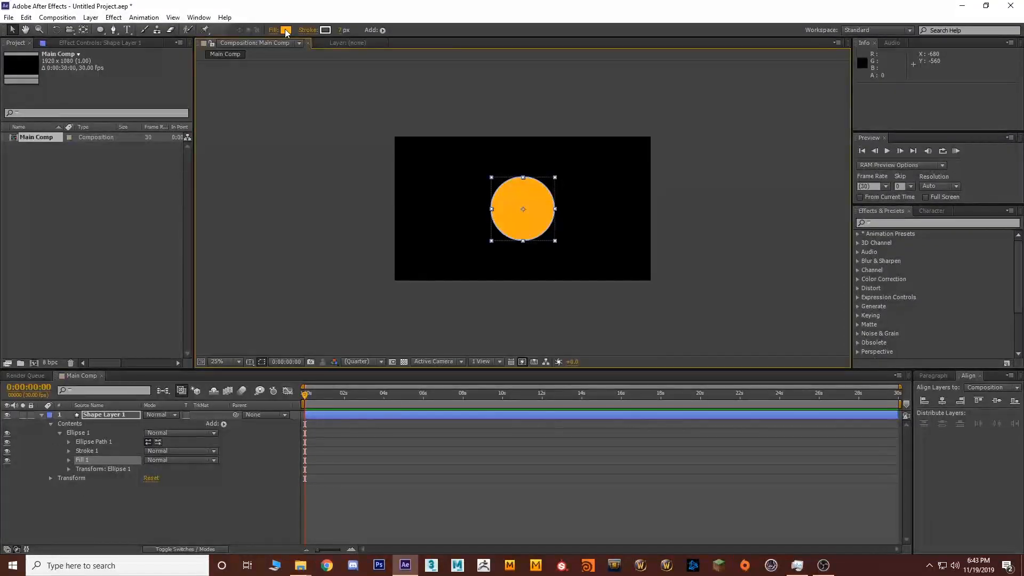
alt+click(285, 31)
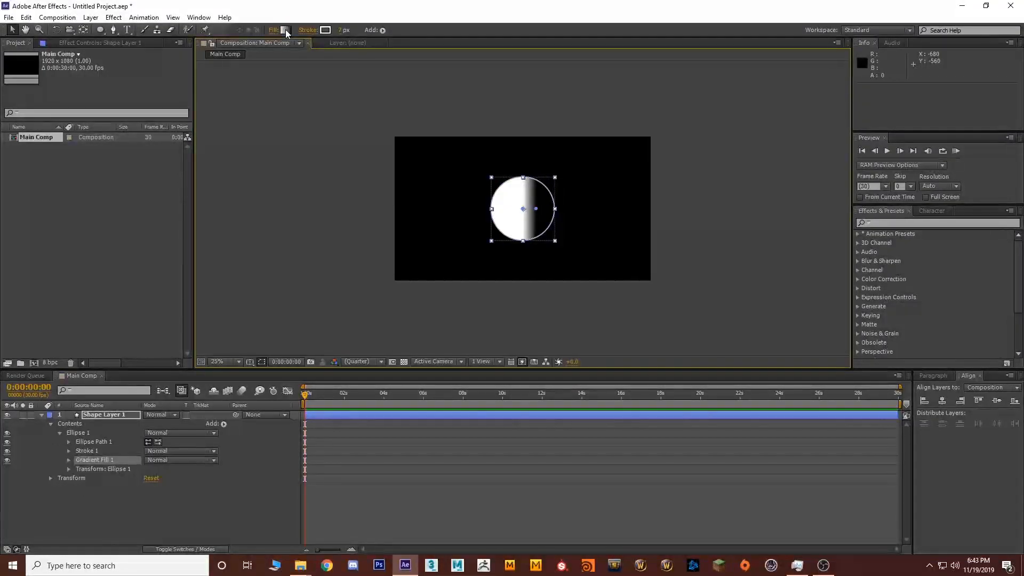
alt+click(286, 31)
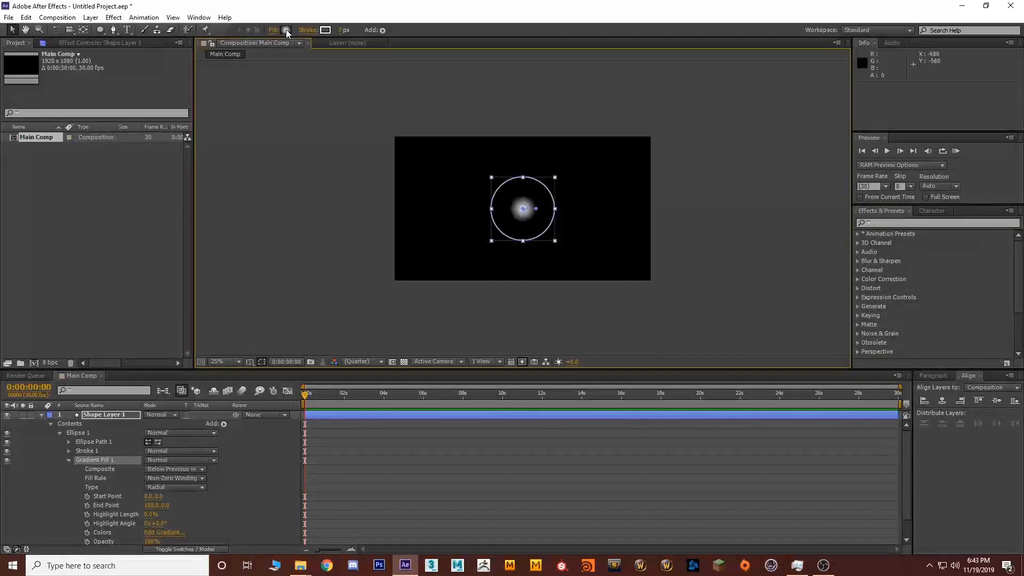
alt+click(286, 32)
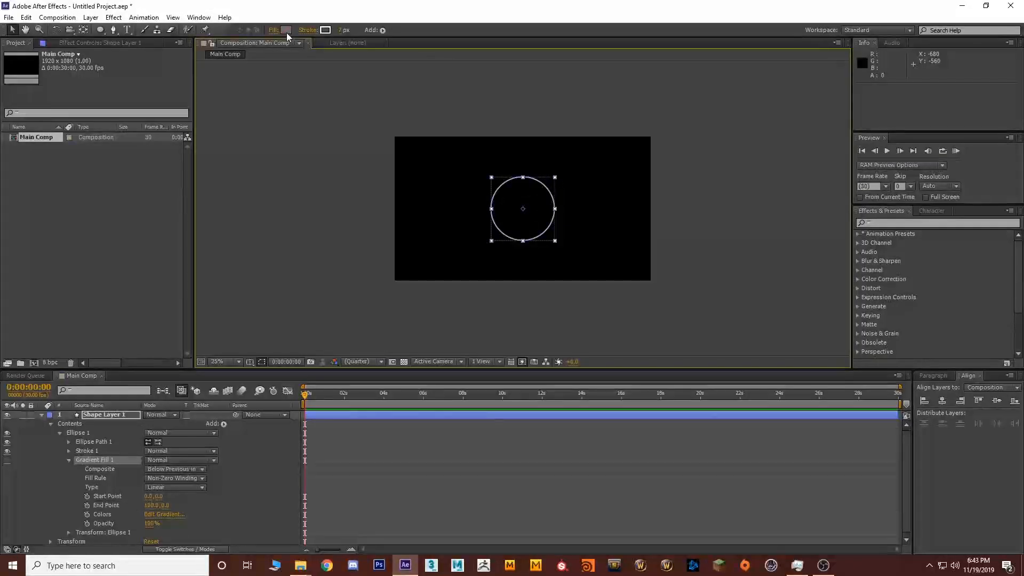
- Cycle the circle's stroke through the gradient types back to a solid stroke
alt+click(325, 31)
alt+click(328, 30)
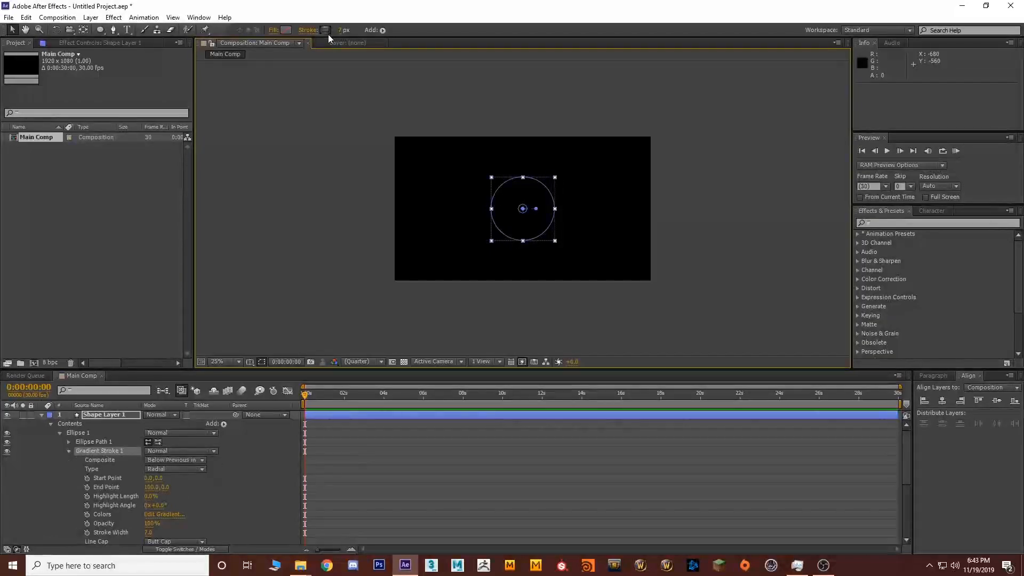
alt+click(325, 31)
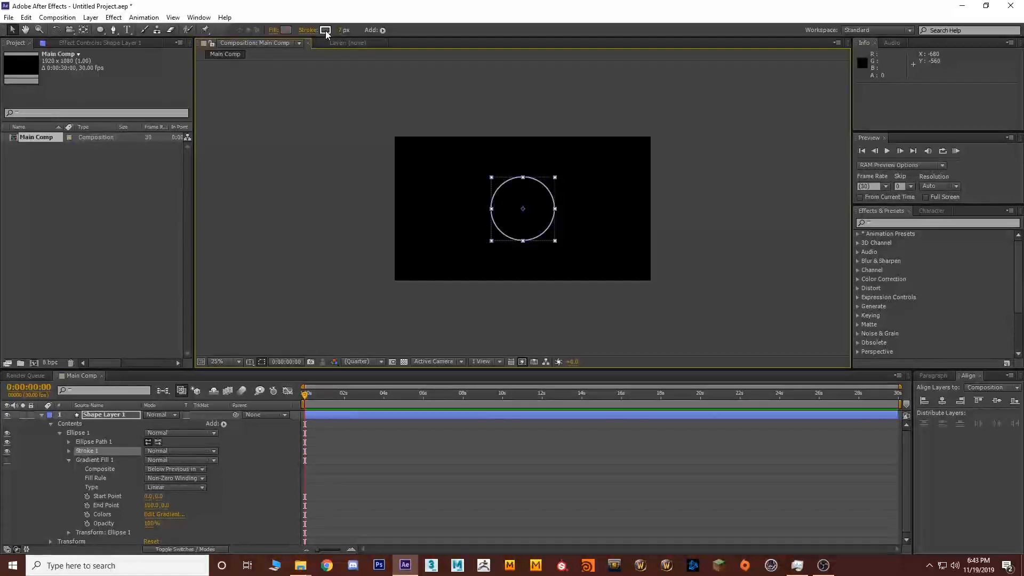
- Set the circle's stroke colour to white
click(326, 32)
mouse_move(212, 341)
mouse_down()
mouse_move(253, 267)
mouse_move(218, 273)
mouse_move(127, 224)
mouse_up()
click(347, 225)
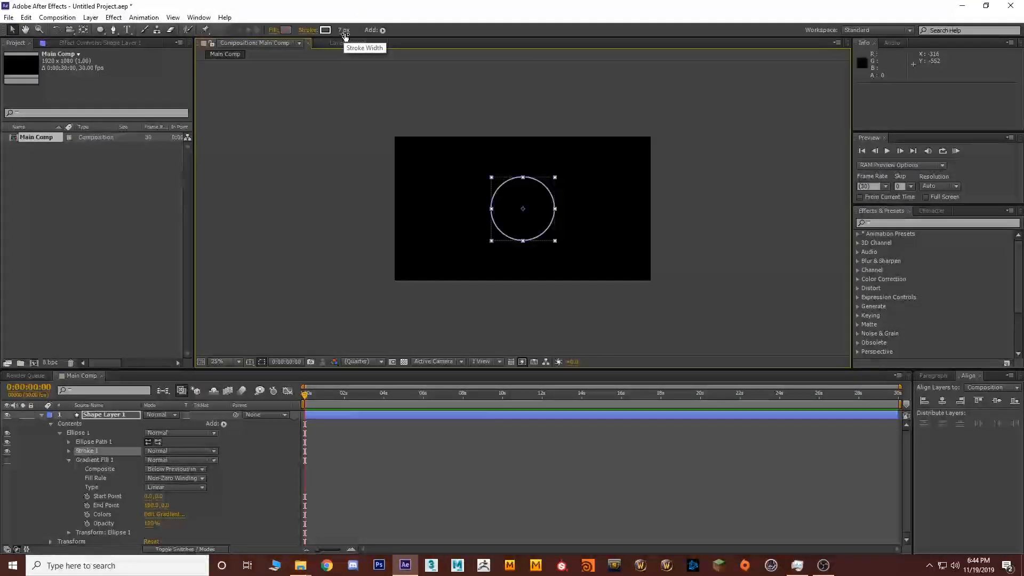
- Set the circle's stroke width to 5 px and deselect the shape
click(345, 31)
mouse_move(346, 32)
mouse_down()
mouse_move(405, 35)
mouse_move(351, 37)
mouse_up()
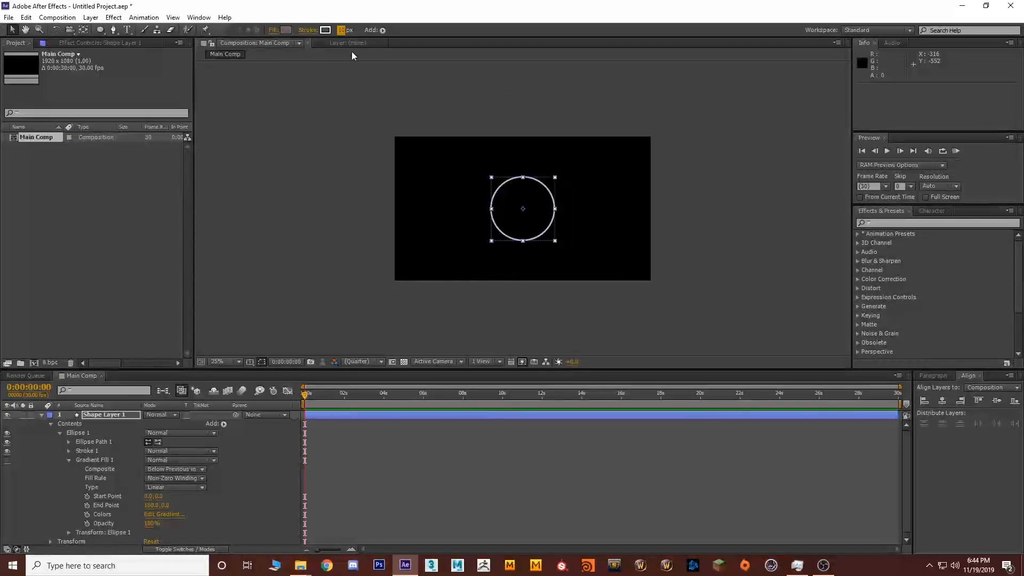
click(340, 31)
text(5)
key(Return)
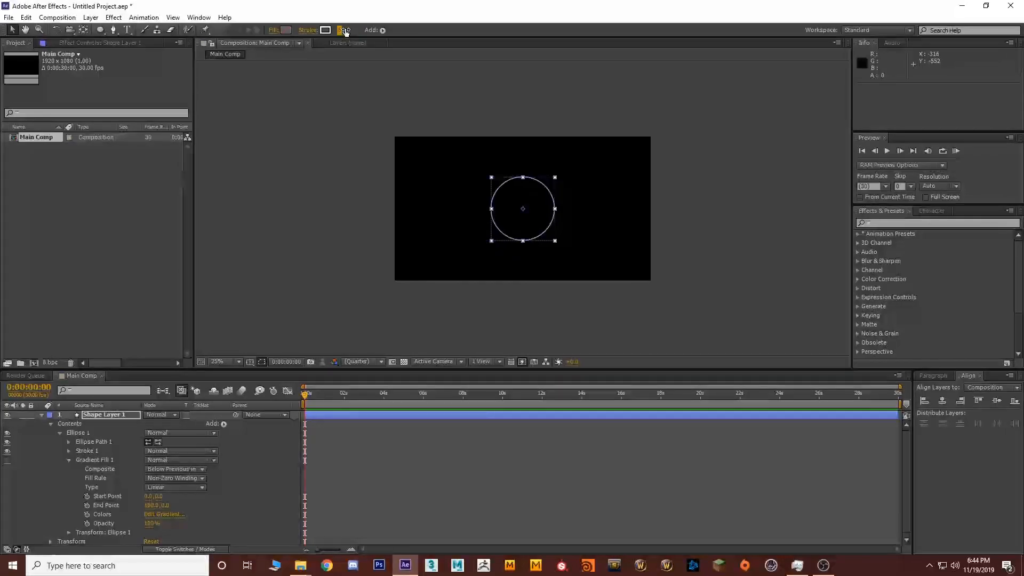
click(288, 253)
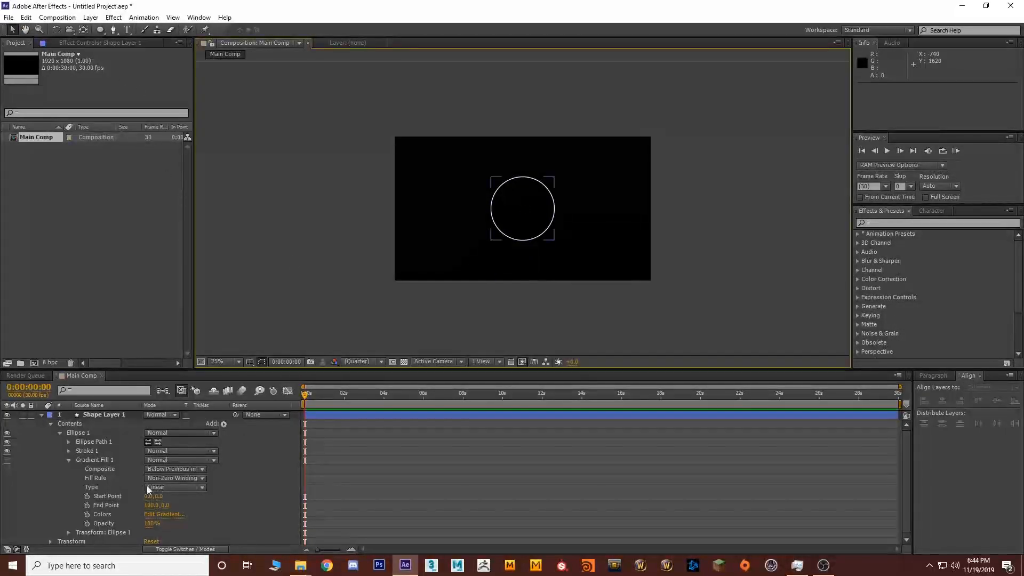
- Collapse the contents of Shape Layer 1, leaving its Contents and Transform groups listed
click(94, 418)
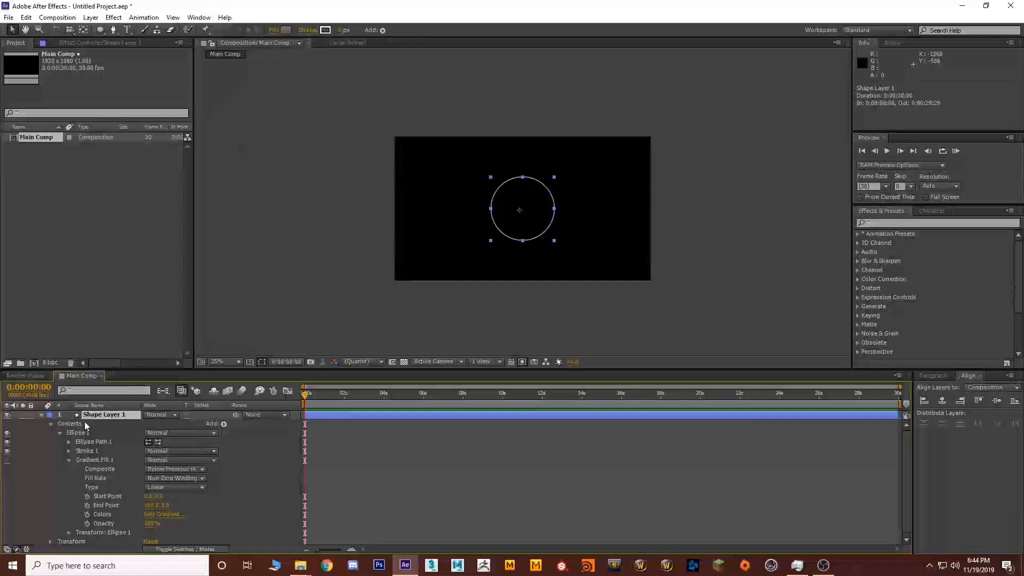
click(50, 424)
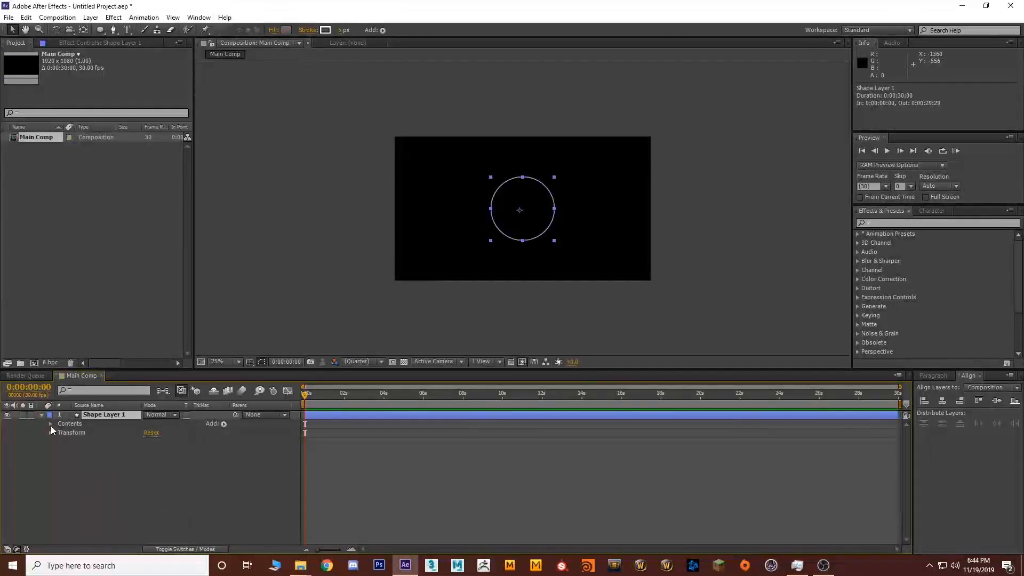
click(53, 469)
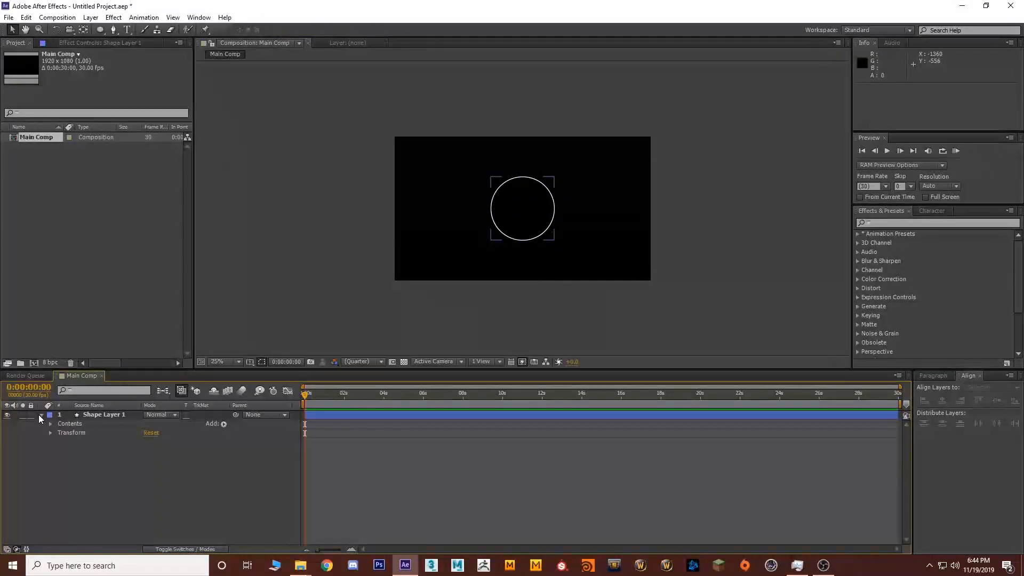
click(41, 416)
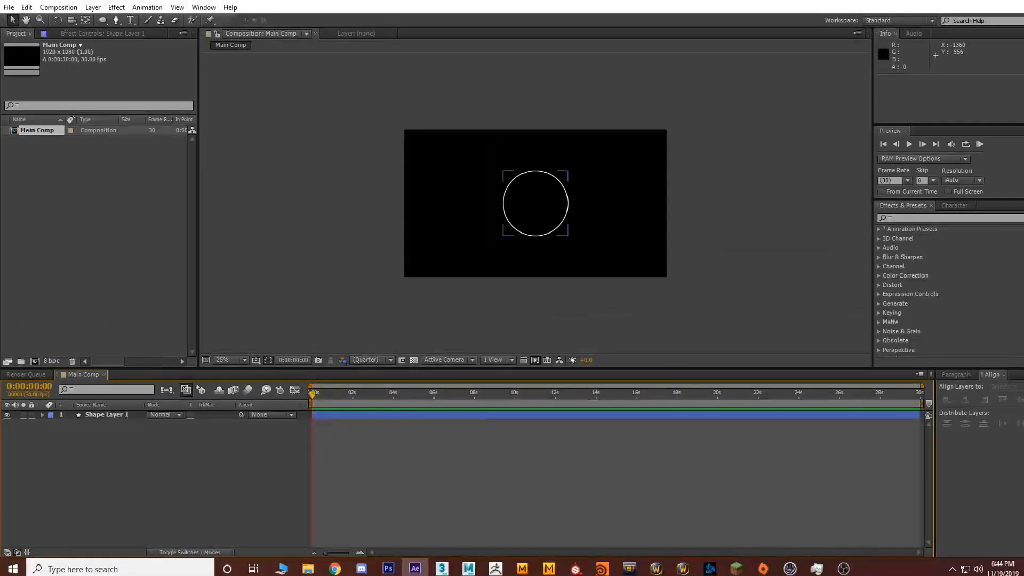
click(41, 416)
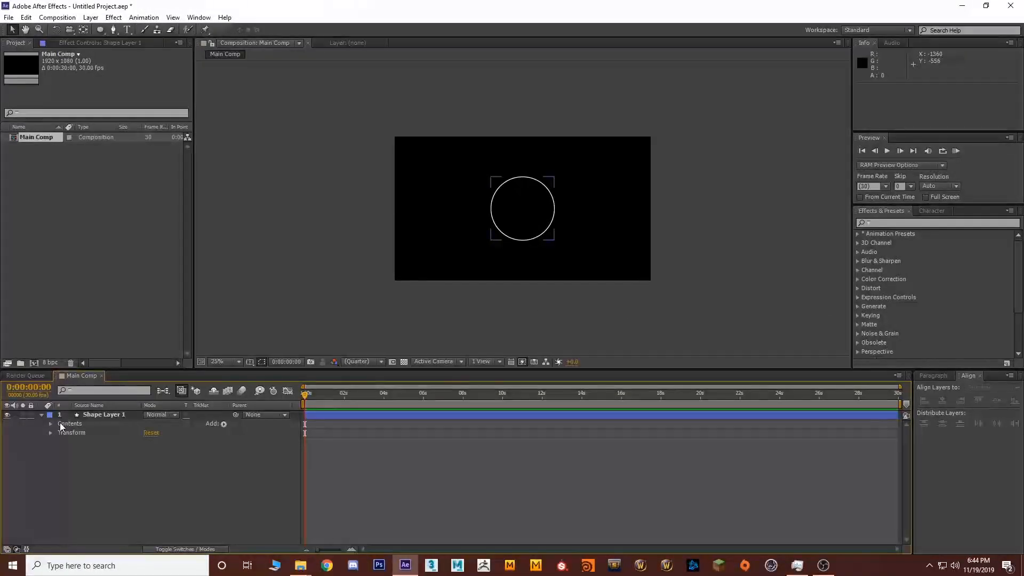
- Add a Trim Paths operator to the contents of Shape Layer 1
click(223, 424)
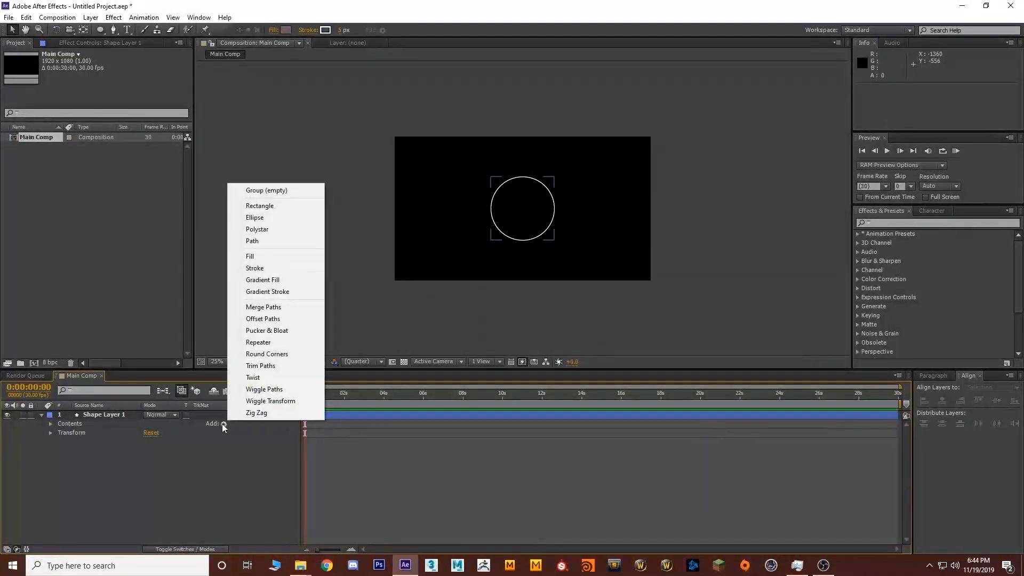
click(261, 365)
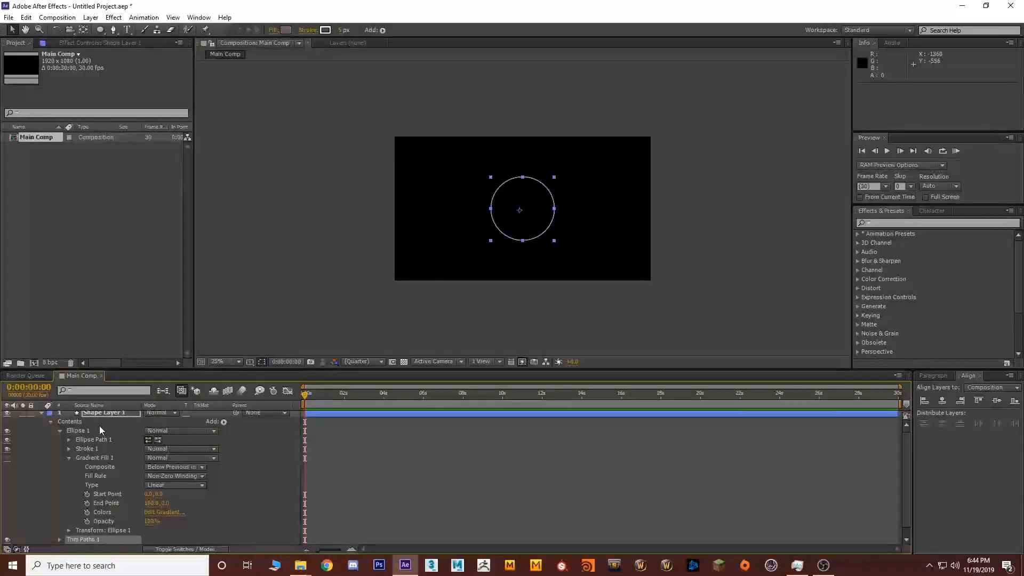
scroll(107, 423, up, 1)
click(42, 414)
click(43, 415)
scroll(92, 450, down, 1)
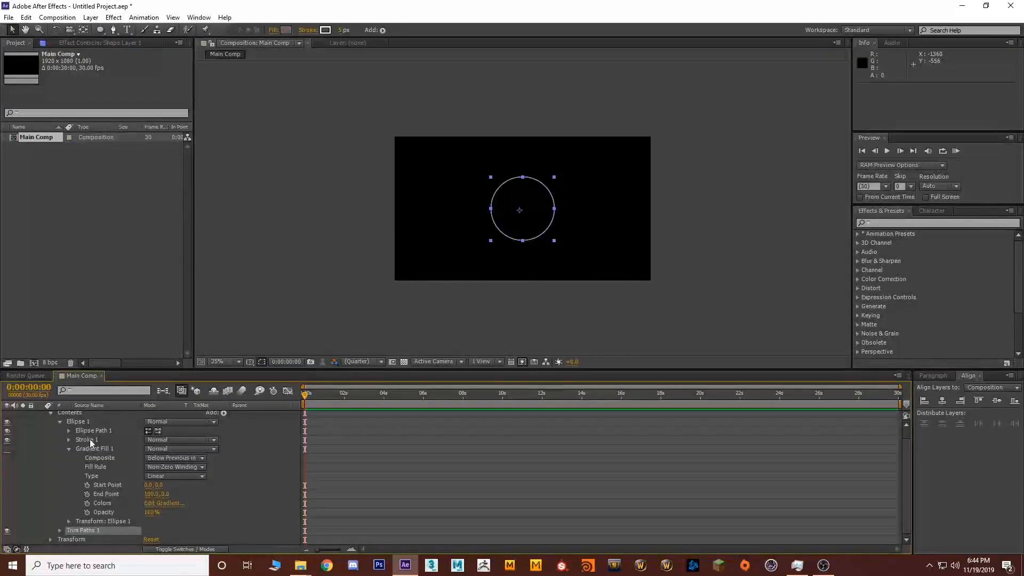
- Expand the Trim Paths 1 properties and reduce End to 52% so only part of the circle is drawn
click(60, 530)
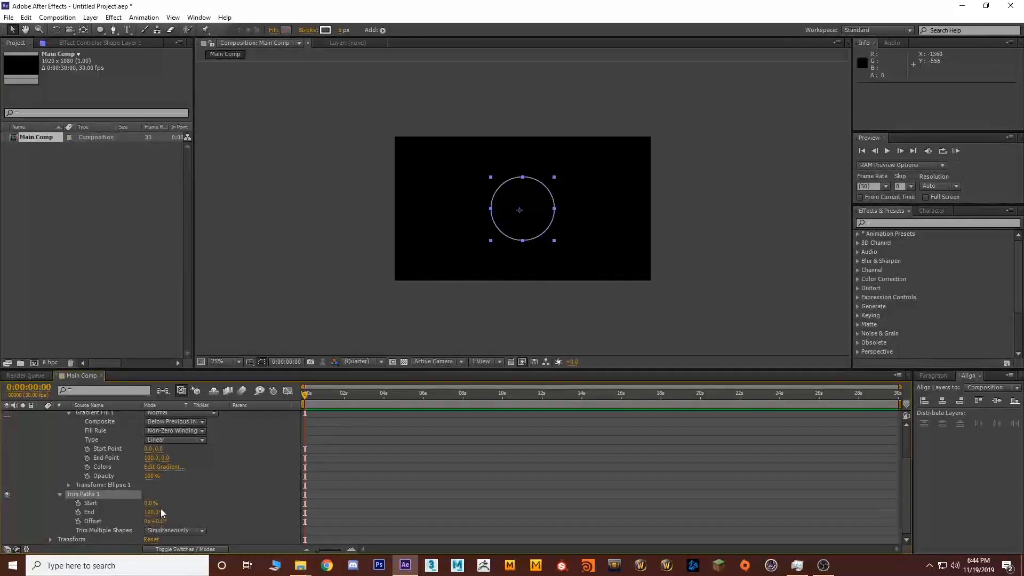
drag(111, 511, 99, 510)
drag(174, 515, 127, 512)
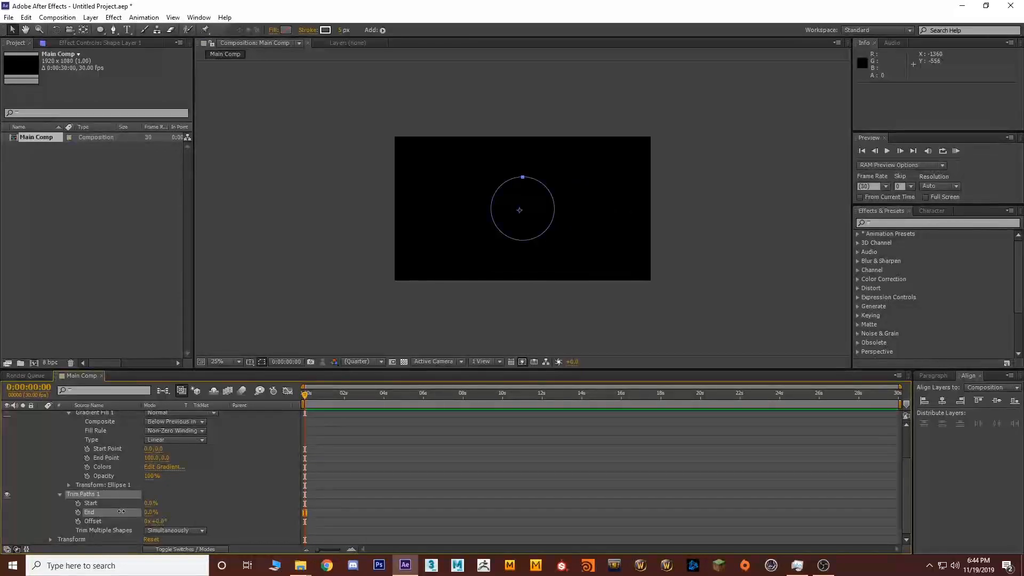
drag(184, 513, 164, 512)
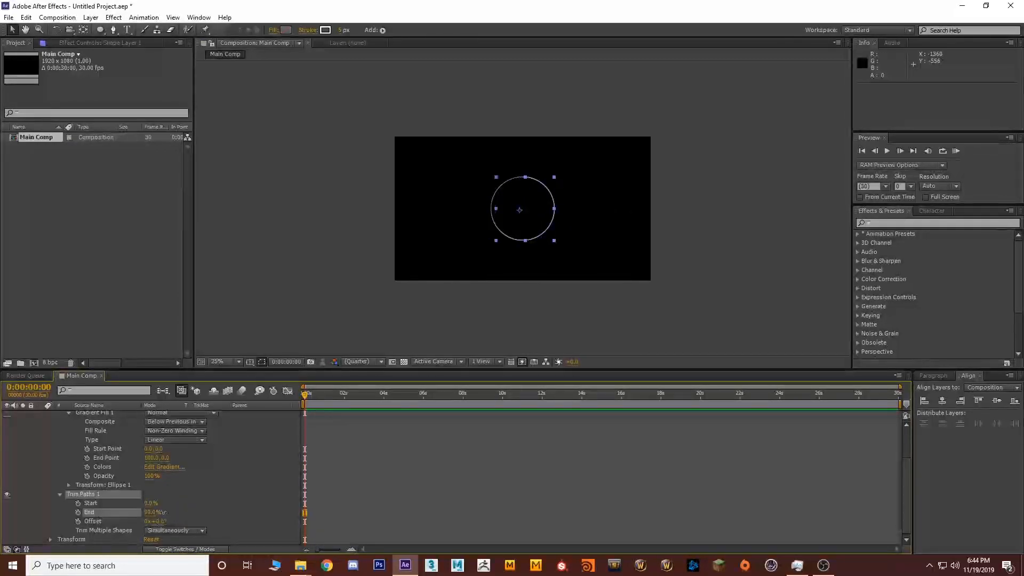
click(341, 283)
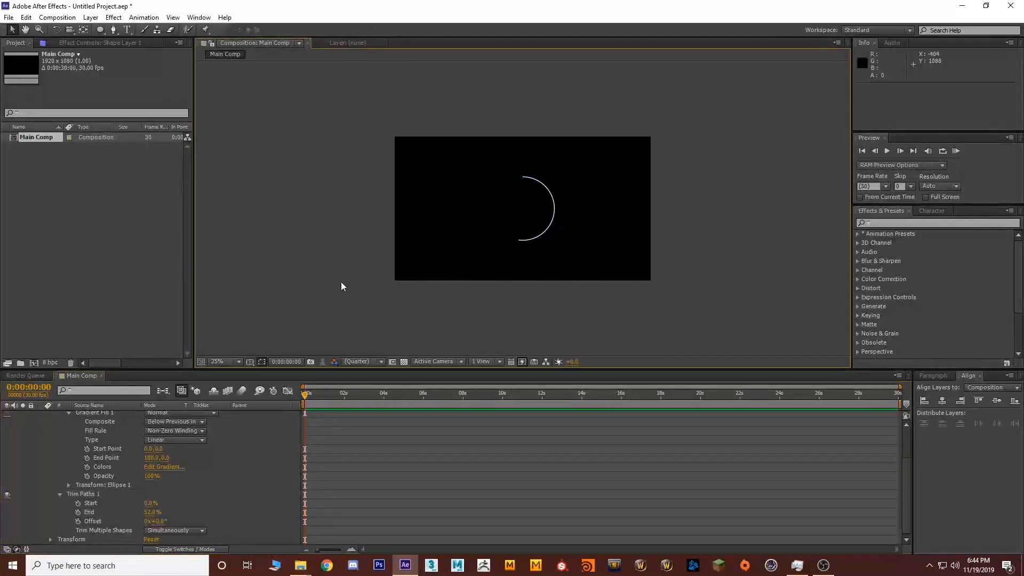
- Set the Trim Paths End value to 0% and add an End keyframe at the start of the composition
key(period)
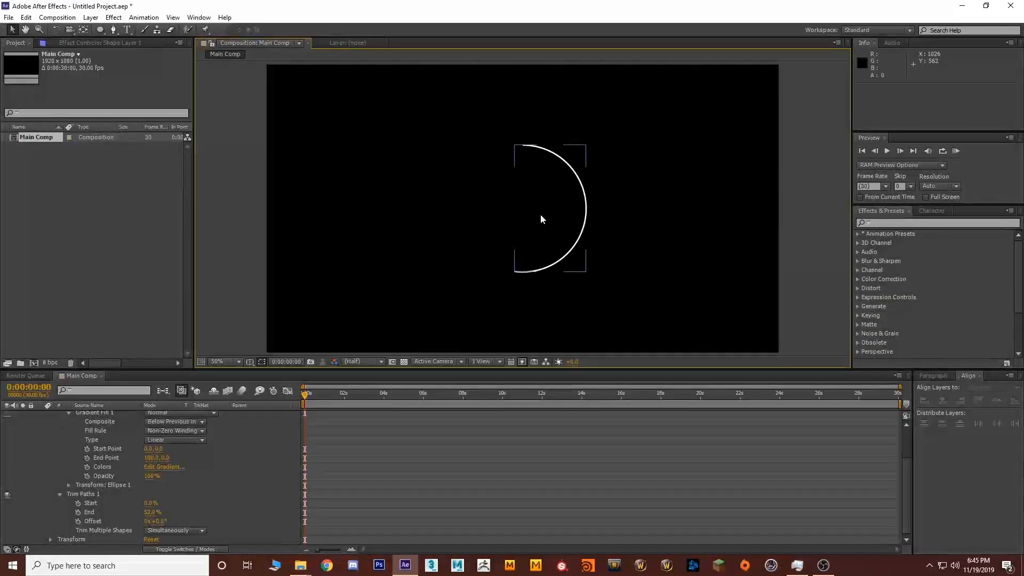
click(173, 511)
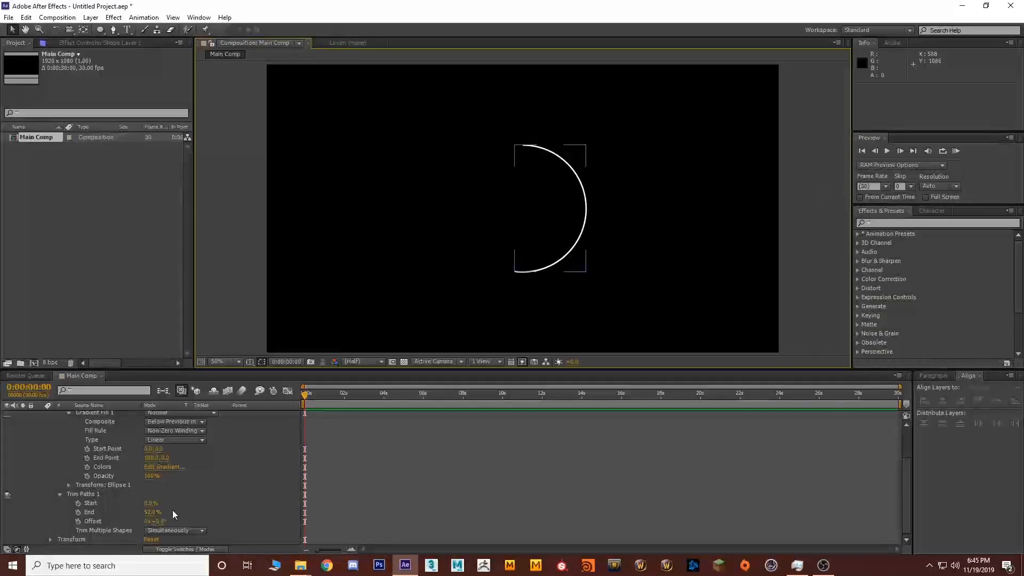
drag(149, 513, 181, 513)
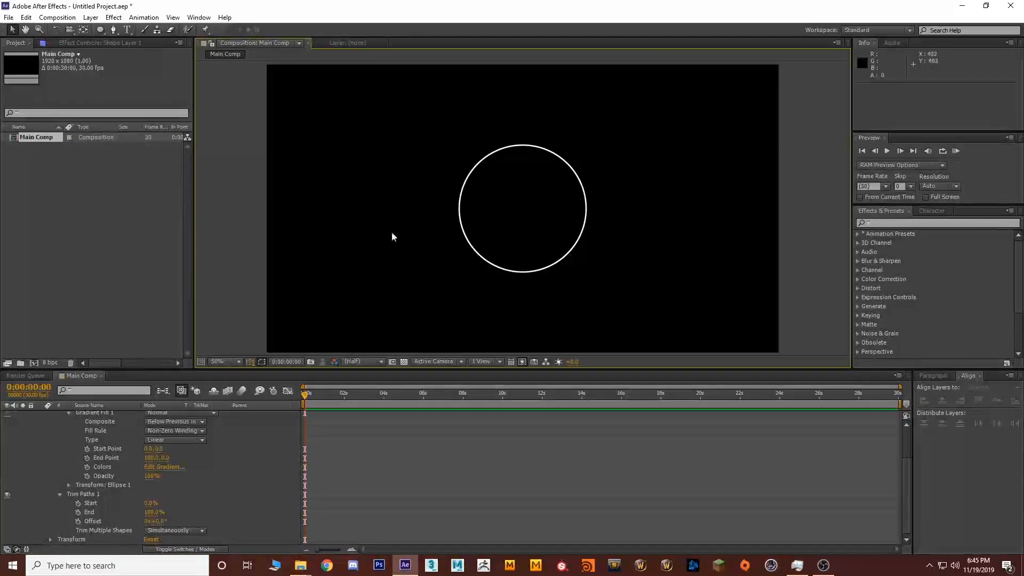
drag(155, 513, 99, 513)
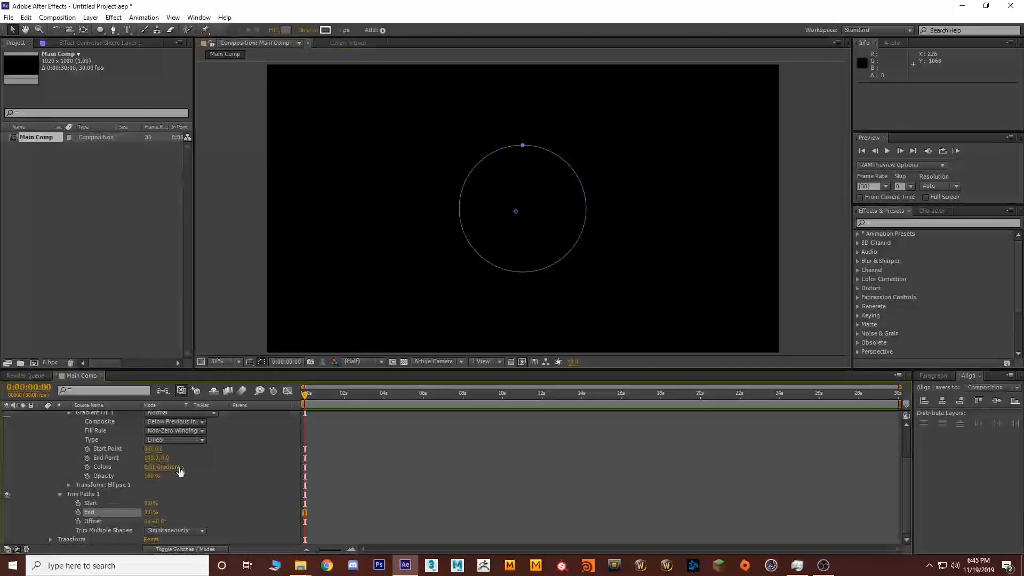
click(78, 513)
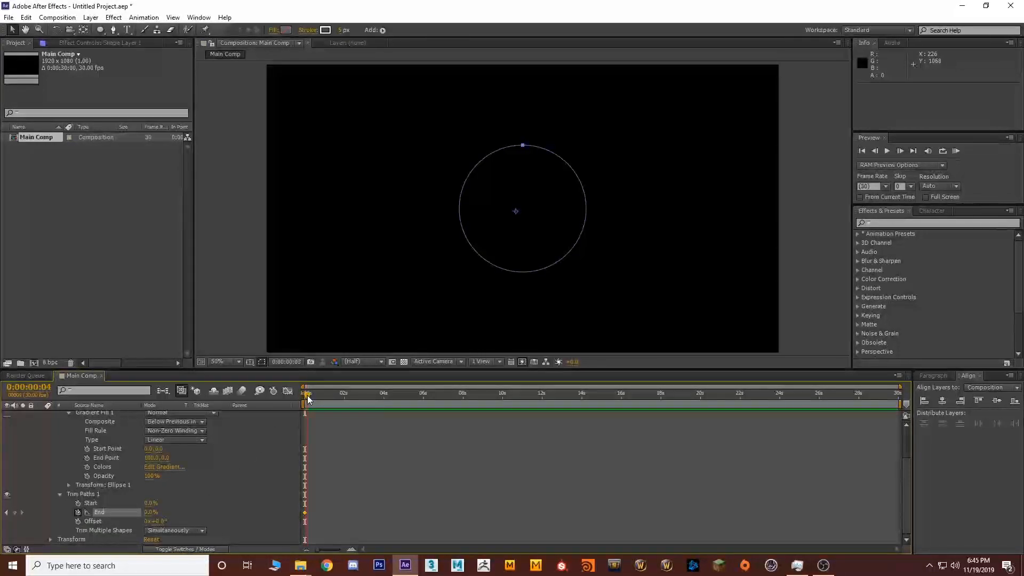
- Keyframe the Trim Paths End value at 15% at 0:00:00:18
drag(304, 396, 316, 398)
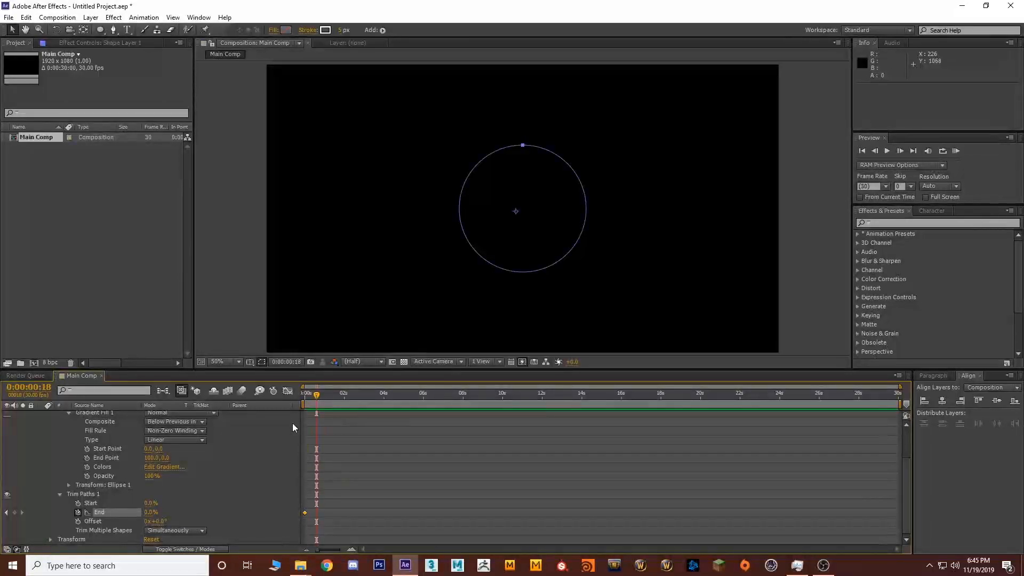
click(151, 511)
text(15)
key(Return)
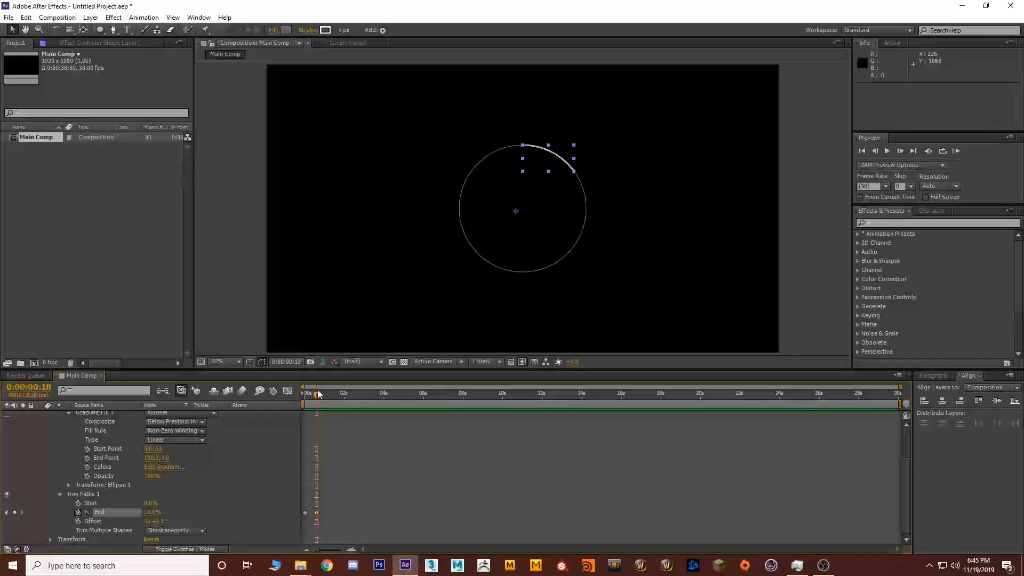
- Play the composition from the start and scrub through its first second to preview the arc being drawn
click(238, 304)
key(Home)
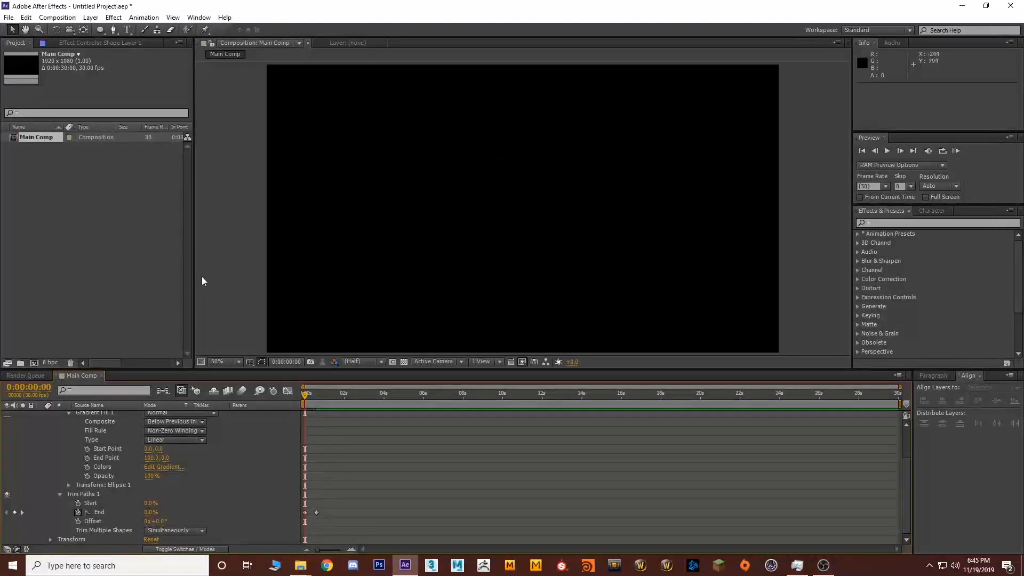
key(space)
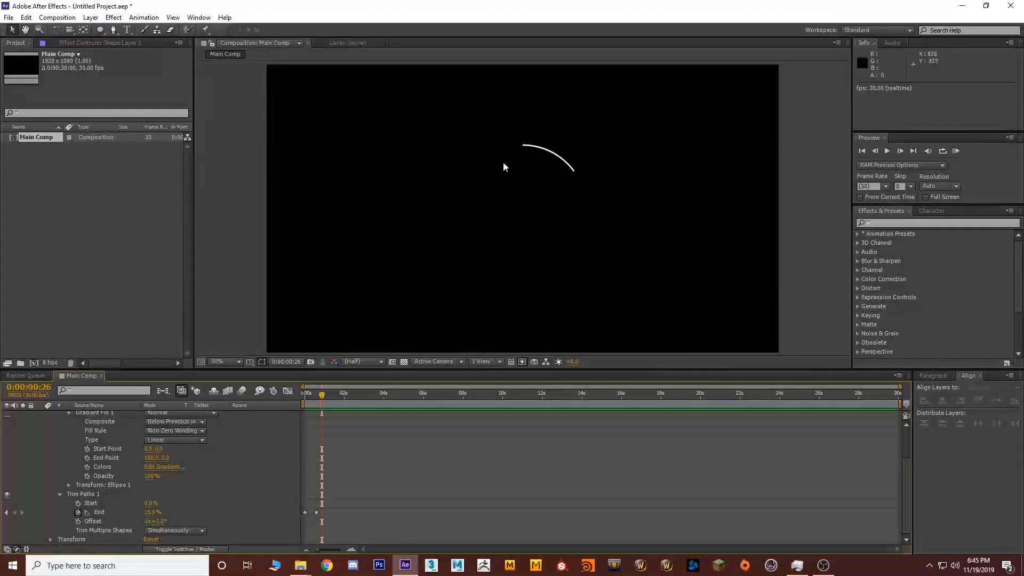
drag(322, 394, 278, 401)
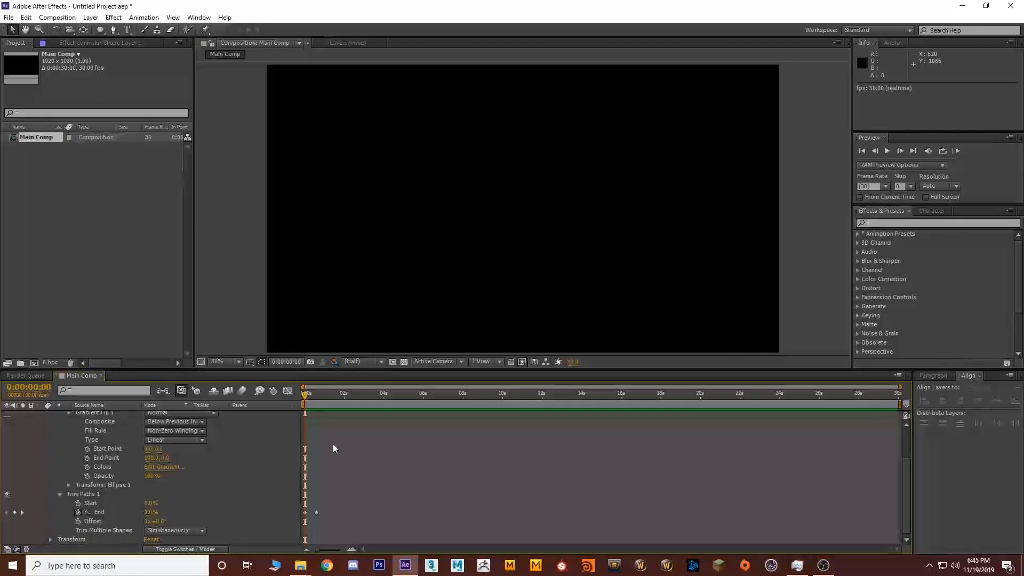
click(321, 391)
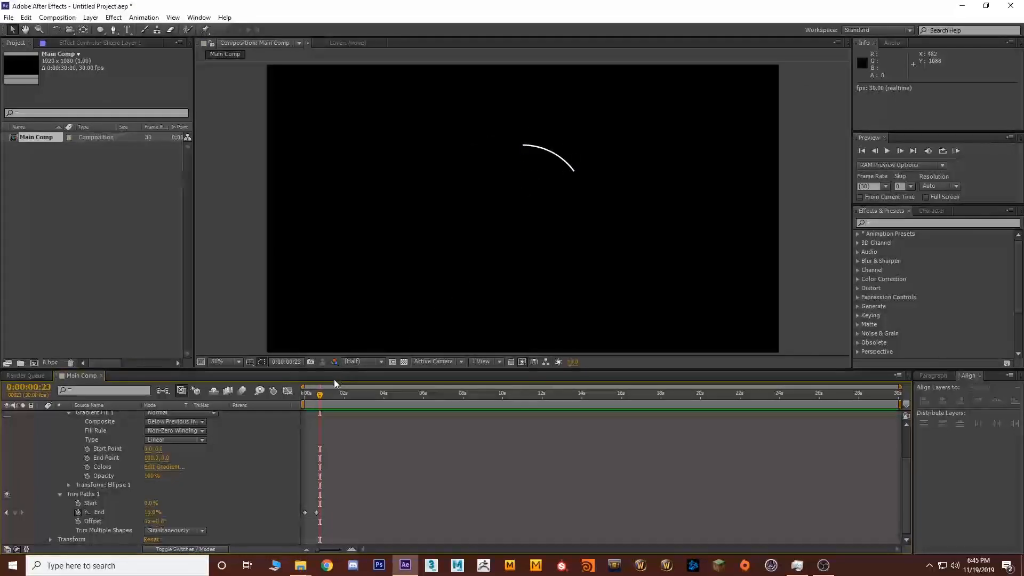
click(304, 401)
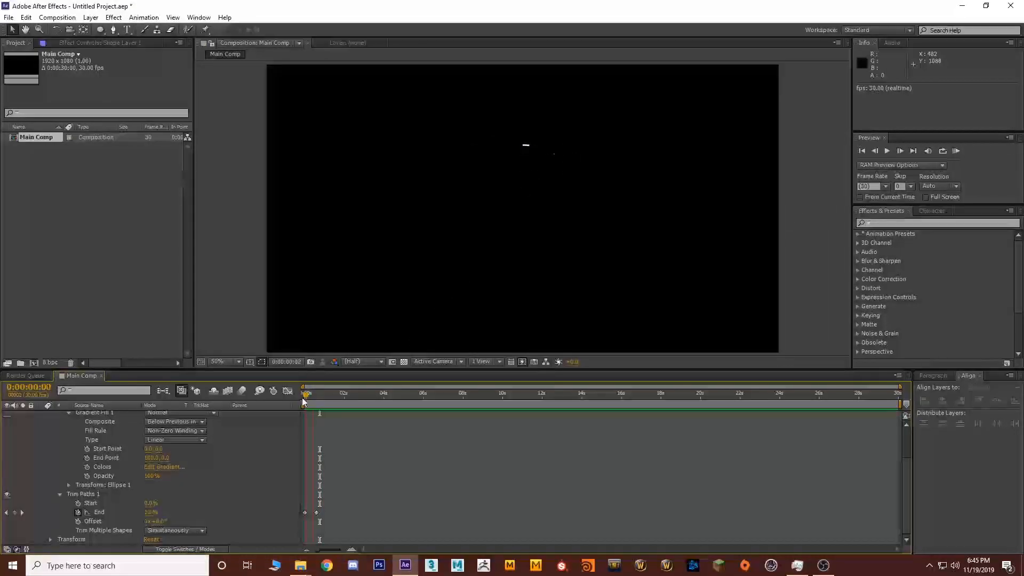
- Keyframe the Trim Paths Offset at 0° at 0:00:00:18 and at about 301° at 0:00:05:05
click(317, 394)
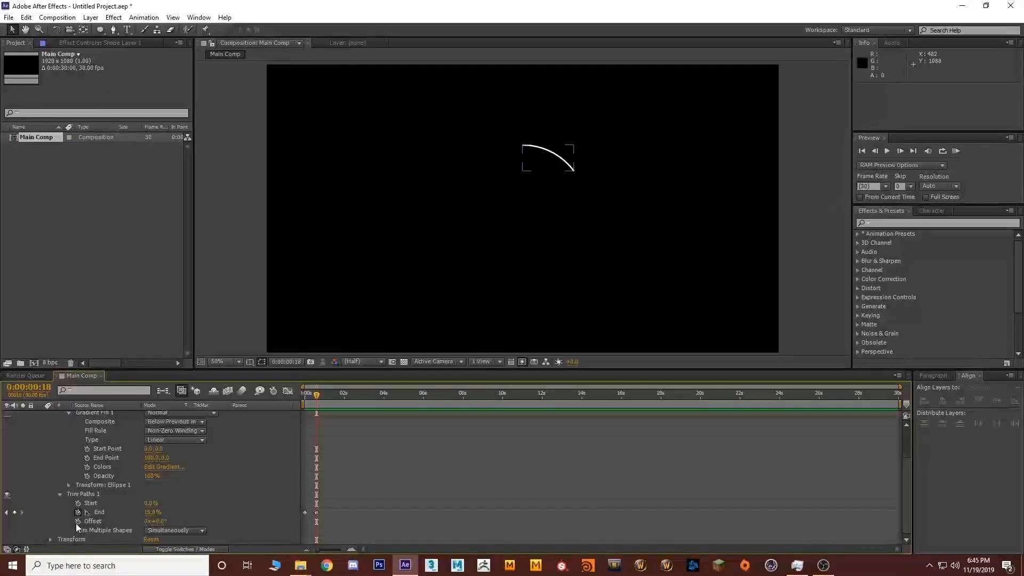
click(78, 521)
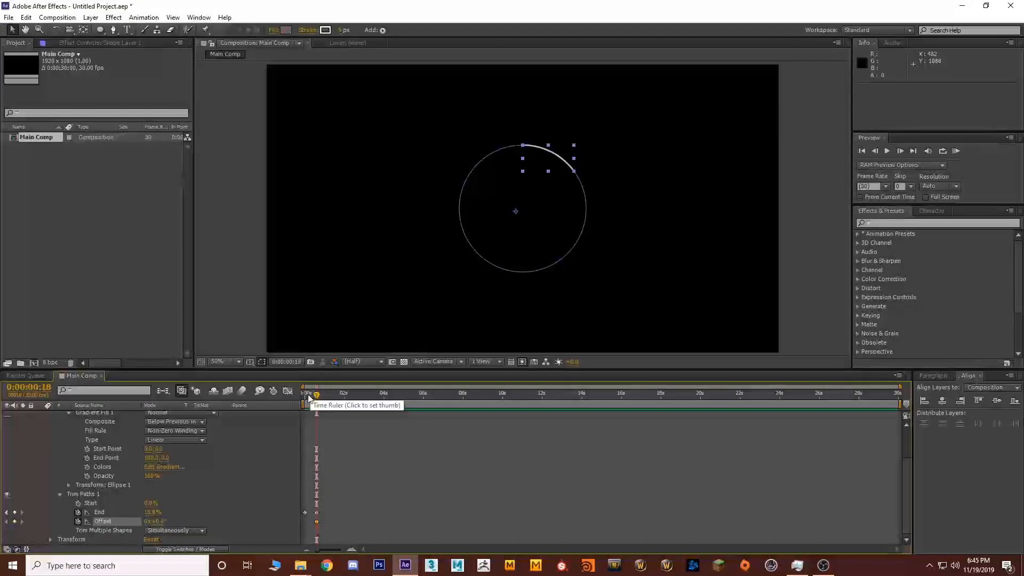
drag(314, 395, 407, 399)
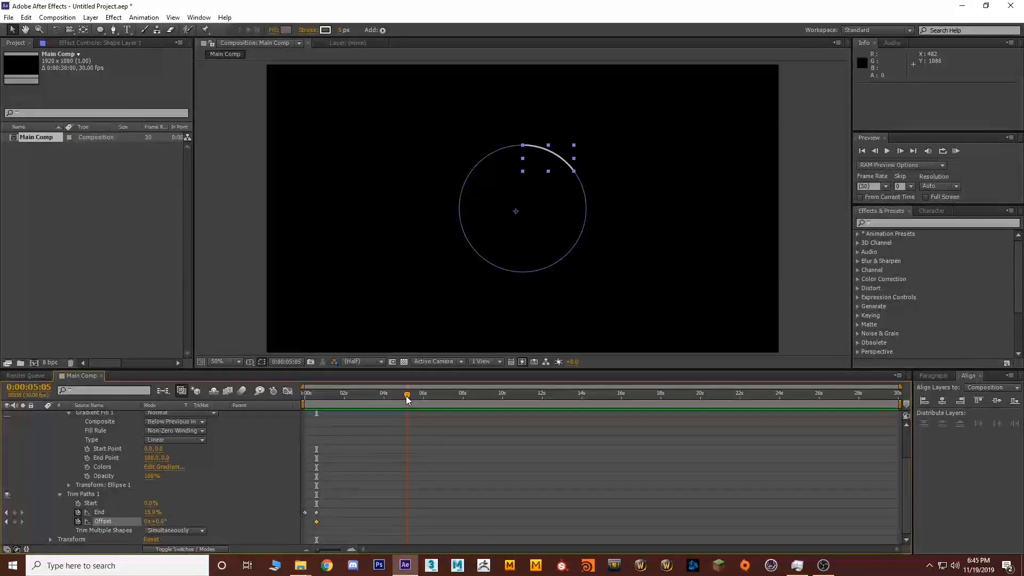
drag(161, 521, 322, 509)
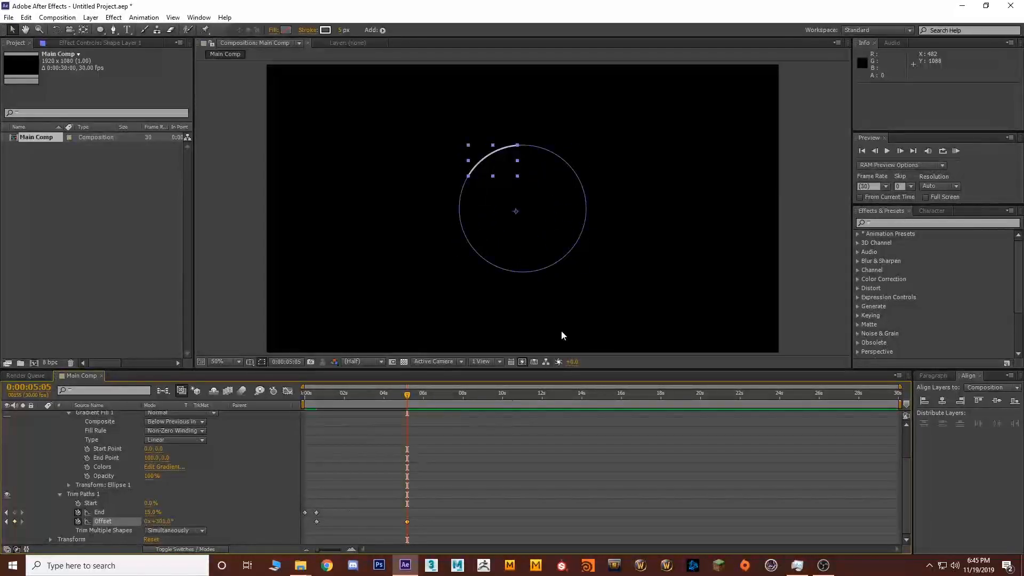
- Play the animation from the first frame to check the arc's travel around the circle
click(478, 438)
drag(407, 395, 278, 356)
key(space)
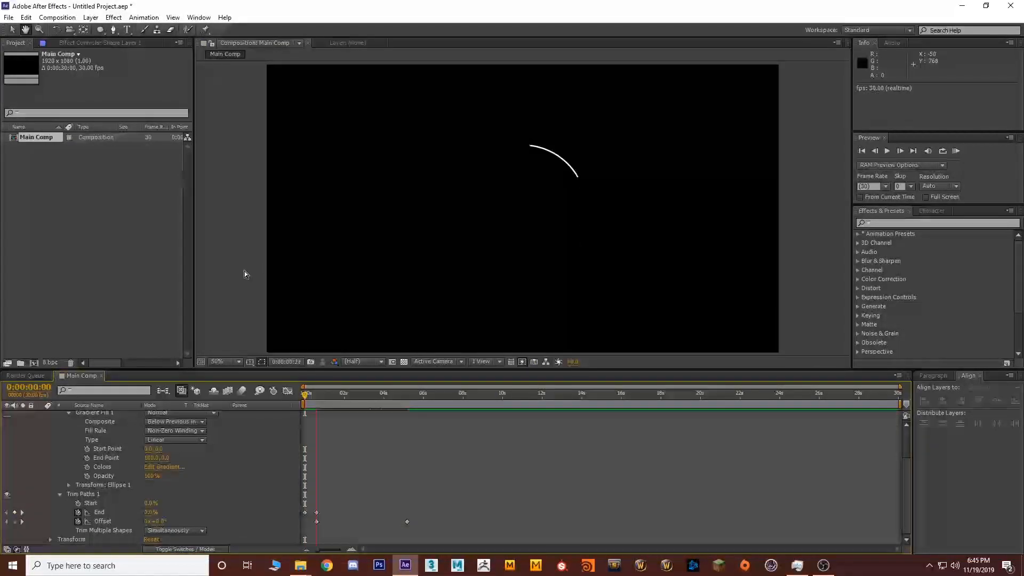
key(space)
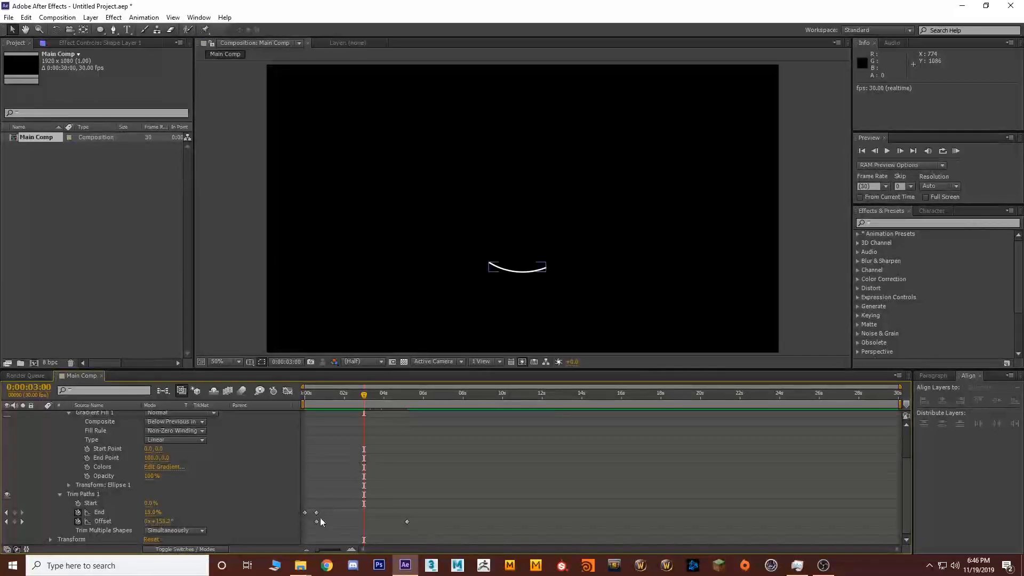
- Retime the last Offset keyframe, moving it to 0:00:03:10
drag(407, 522, 381, 525)
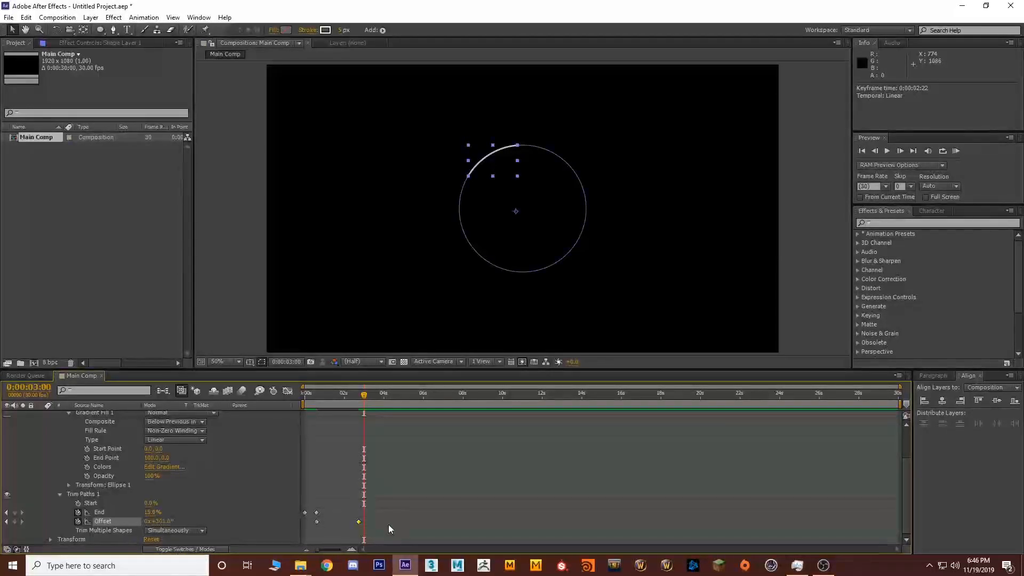
drag(358, 522, 544, 517)
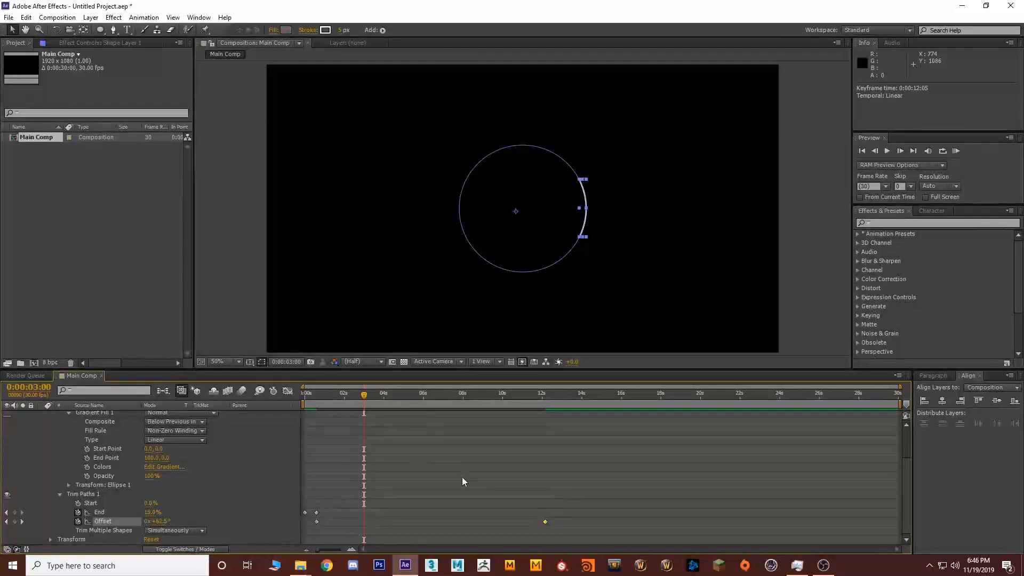
drag(347, 522, 371, 522)
- Replay the composition from the beginning to check the arc's rotation speed
drag(363, 394, 290, 394)
key(space)
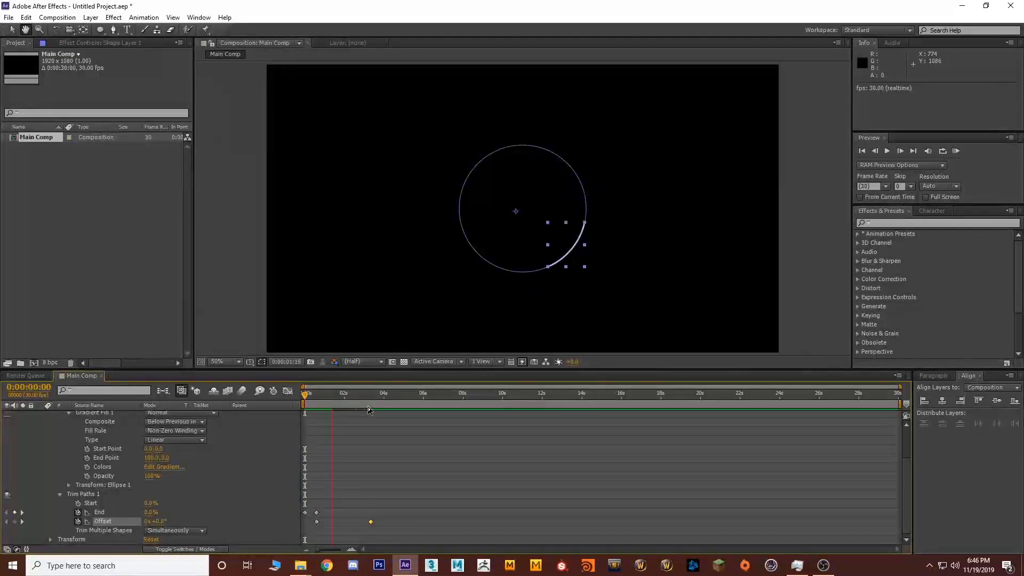
key(space)
- Keyframe the Trim Paths Start value at 0% at 0:00:03:10 and at 15% at 0:00:03:28
drag(380, 395, 370, 395)
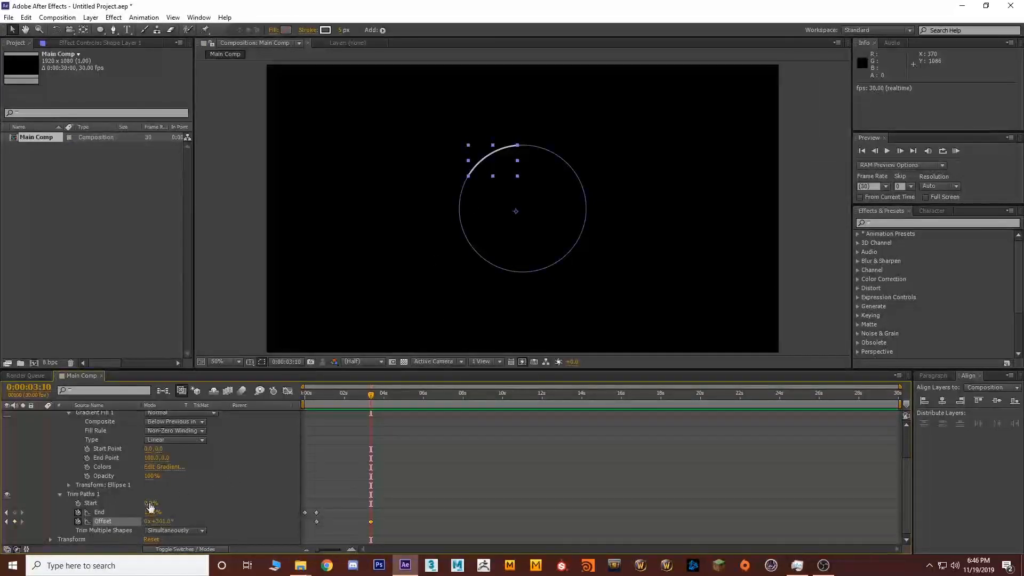
click(78, 504)
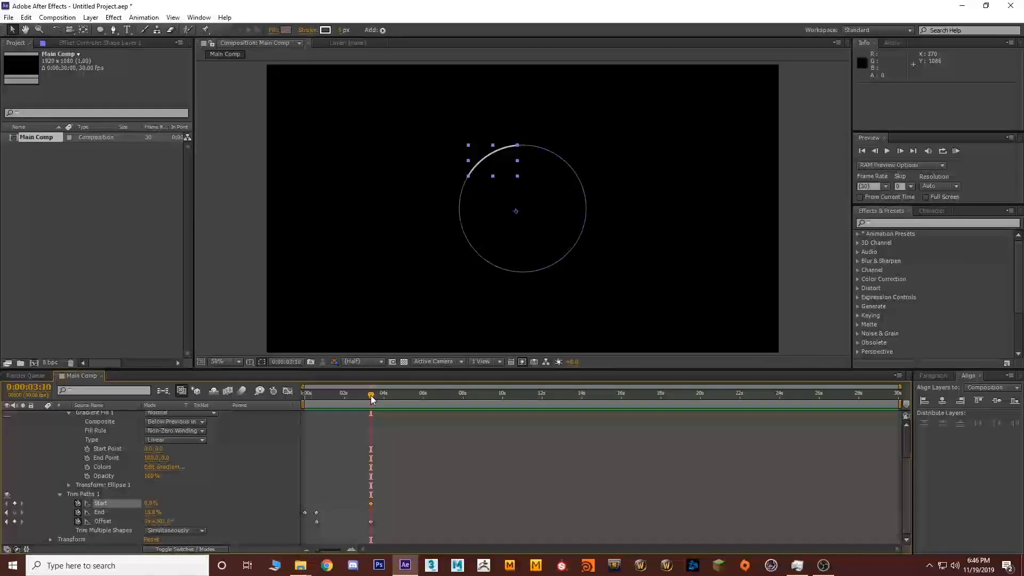
drag(372, 399, 383, 399)
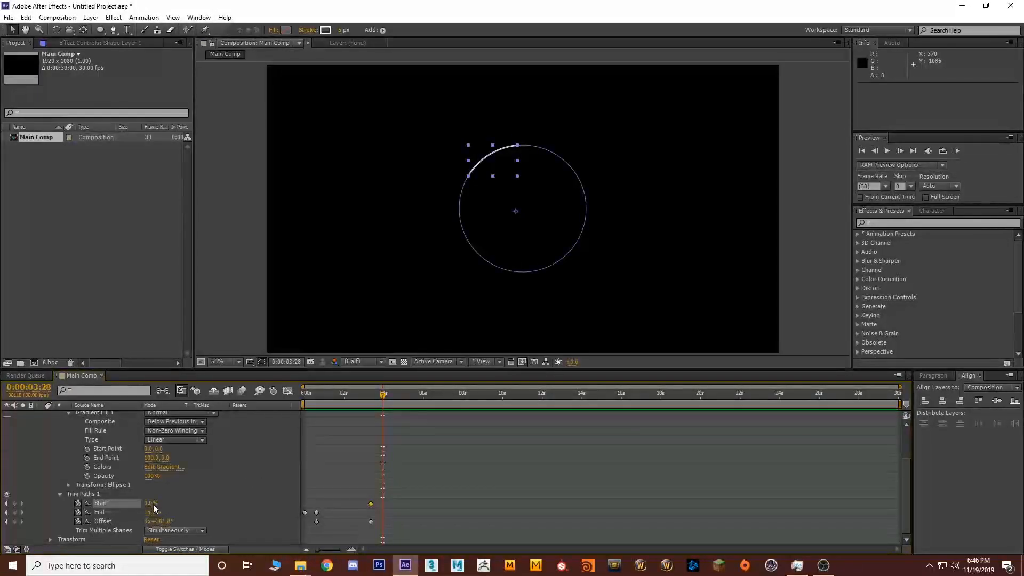
text(15)
key(Return)
- Preview the complete arc animation from the first frame with the layer deselected
drag(383, 396, 263, 402)
click(286, 306)
key(space)
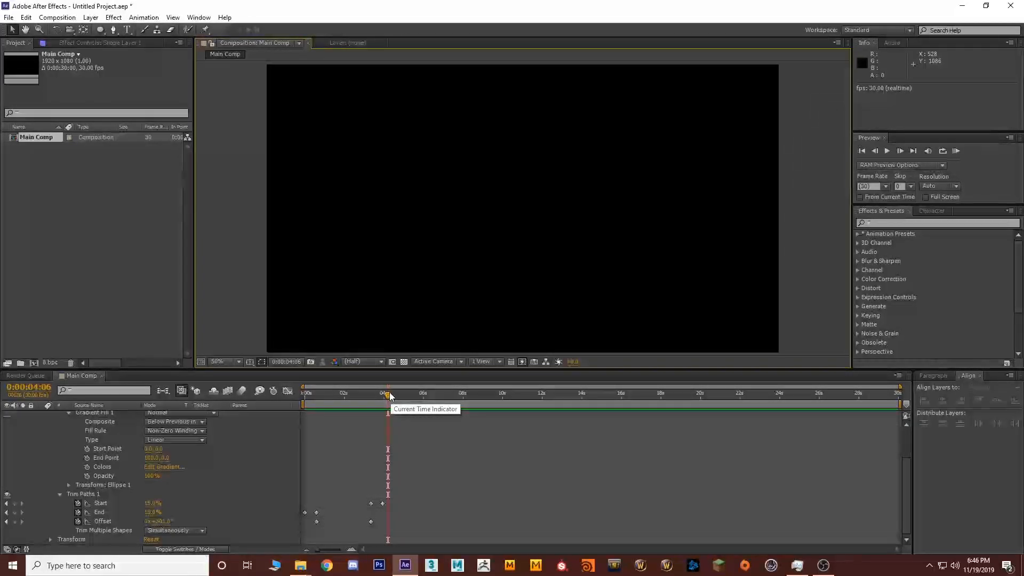
- Collapse Shape Layer 1 and rename it First Animation
scroll(376, 460, up, 3)
click(330, 415)
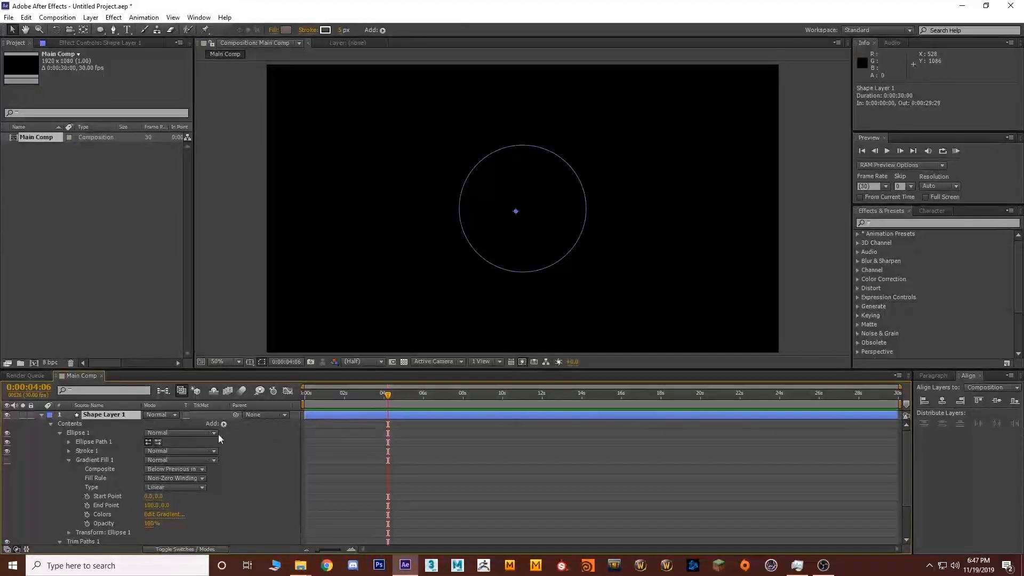
click(40, 415)
click(40, 415)
click(101, 415)
right_click(104, 415)
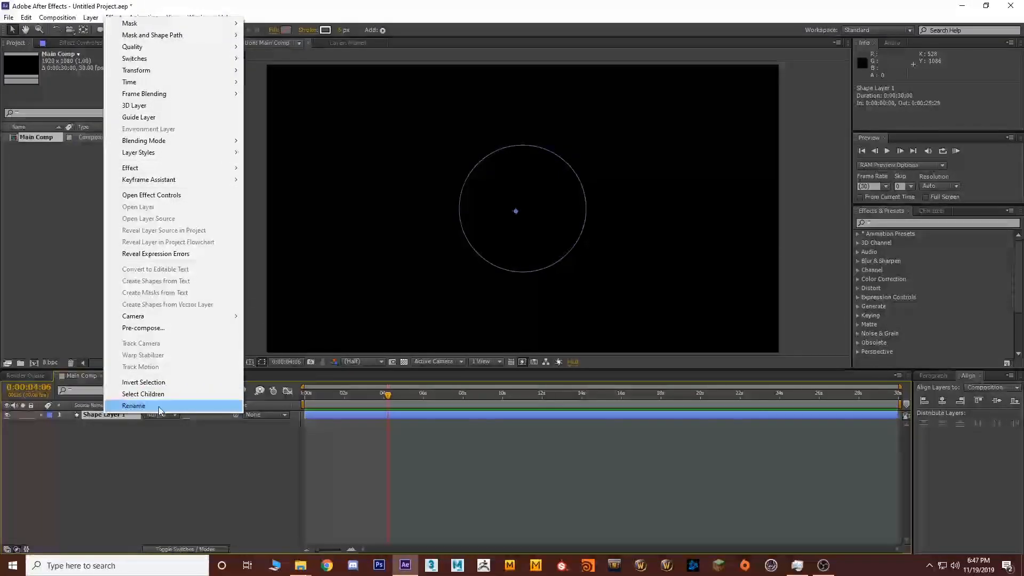
click(158, 406)
text(First Anima)
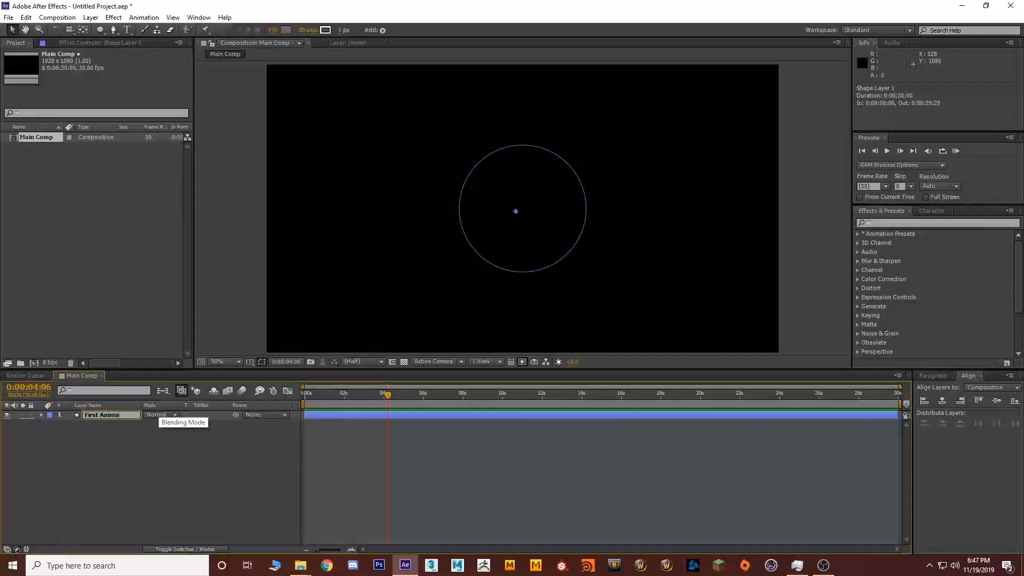
click(108, 420)
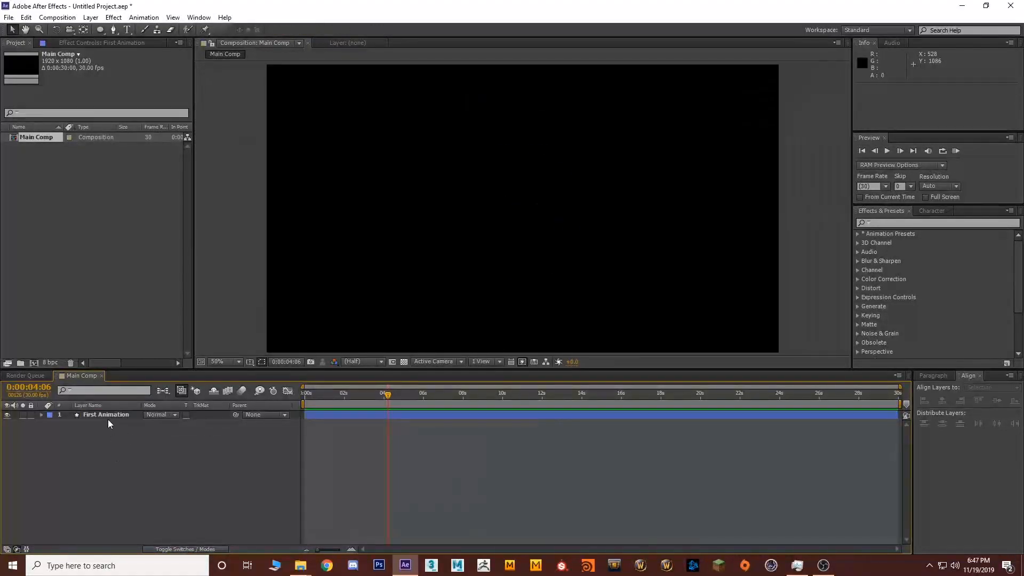
- Duplicate the First Animation layer by copying and pasting it into the same composition
click(107, 413)
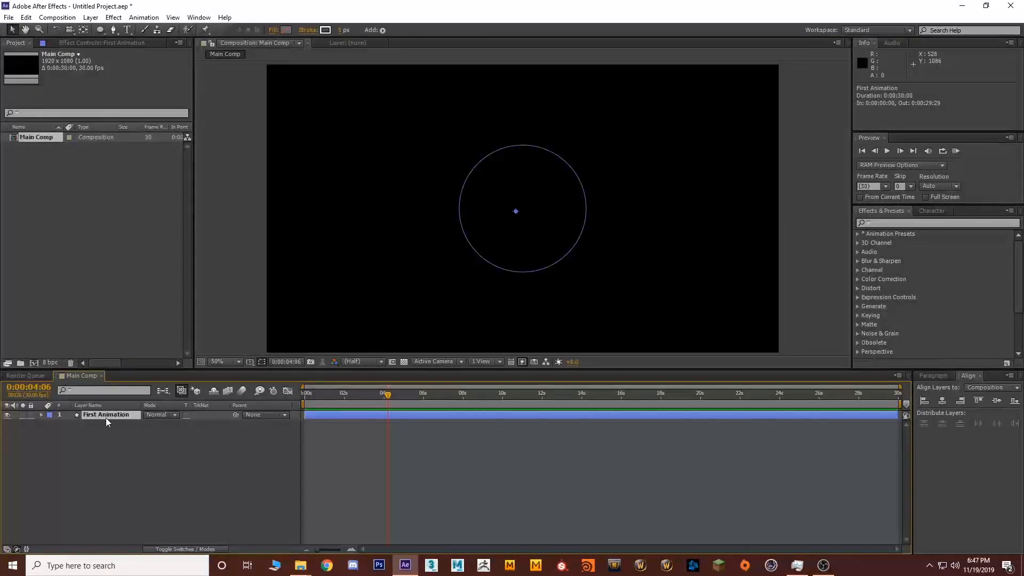
key(ctrl+c)
key(ctrl+v)
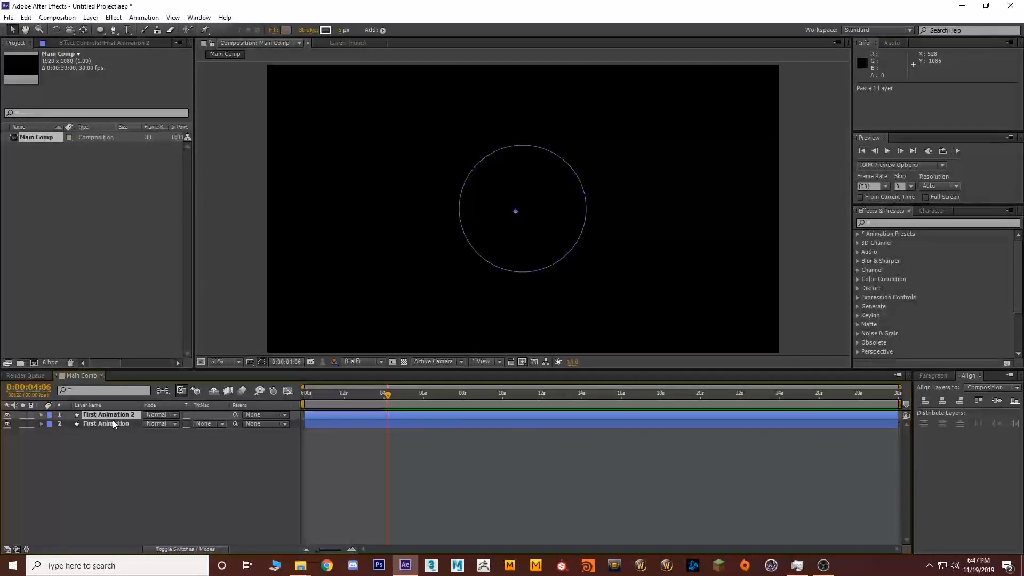
- Move the First Animation 2 layer below the First Animation layer
drag(114, 415, 115, 436)
click(113, 437)
click(109, 427)
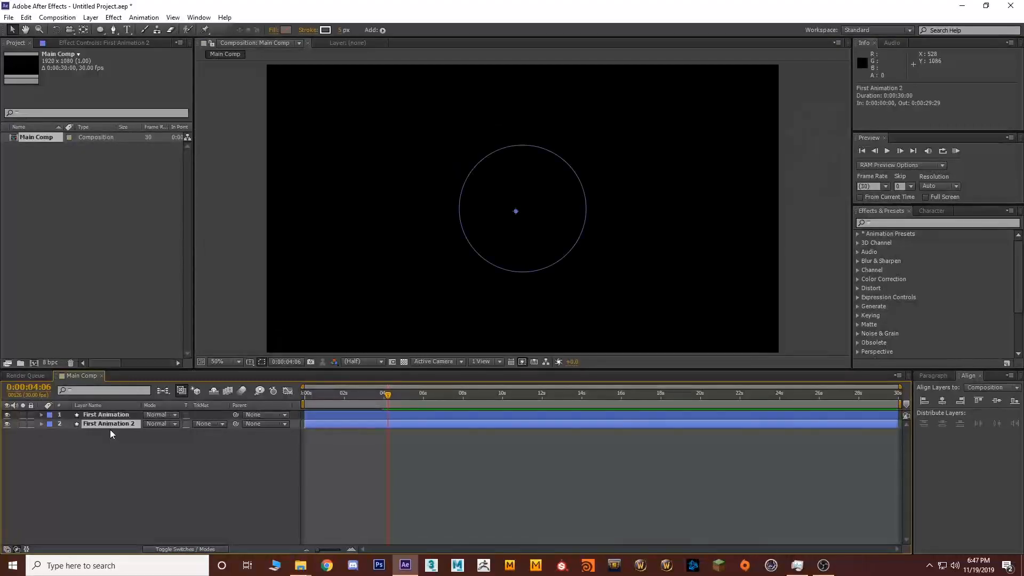
- Rename the First Animation 2 layer as Second animation
right_click(117, 424)
click(153, 421)
right_click(153, 421)
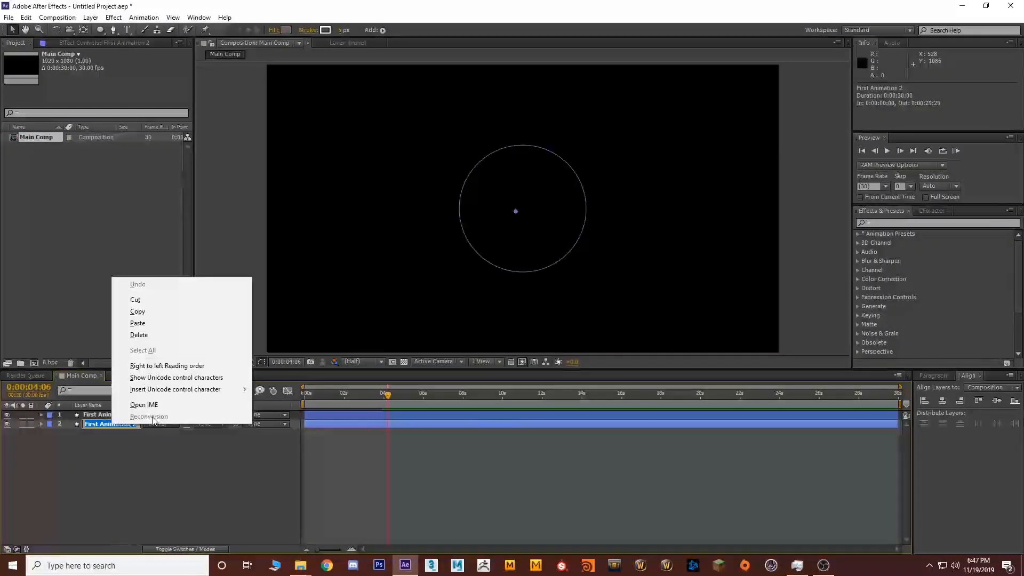
click(116, 440)
right_click(129, 424)
click(157, 419)
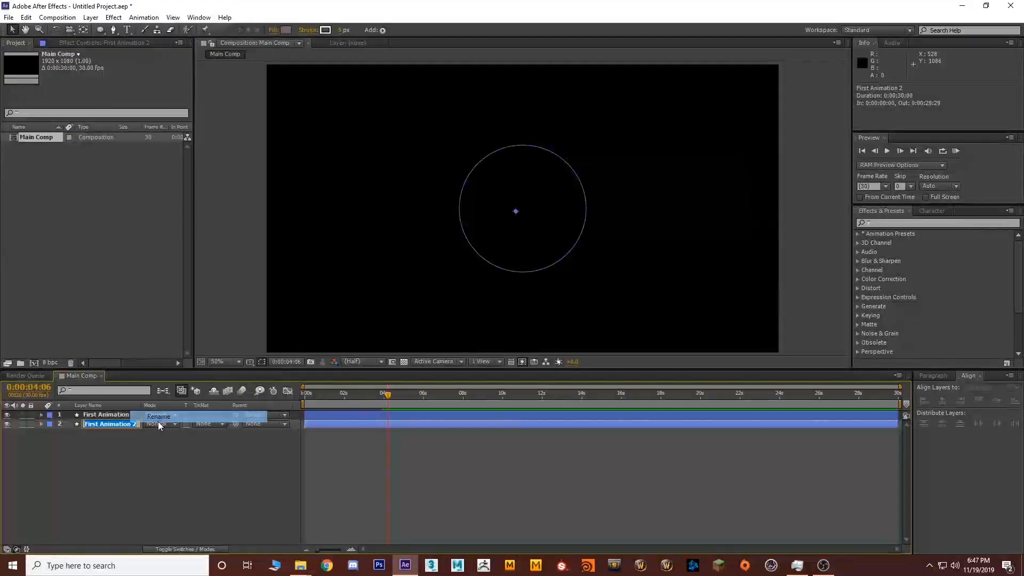
text(Second a)
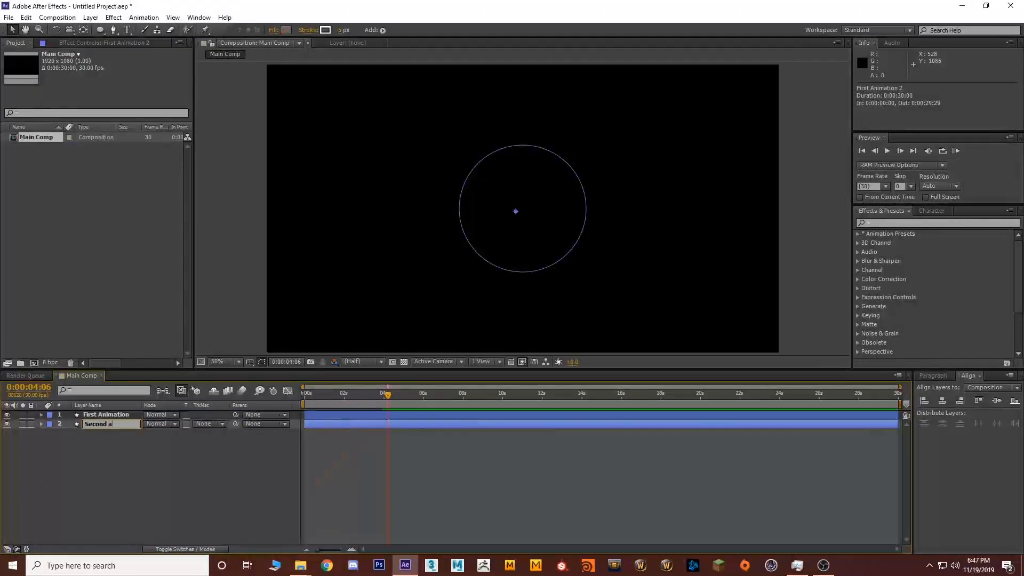
text(nimation)
key(Return)
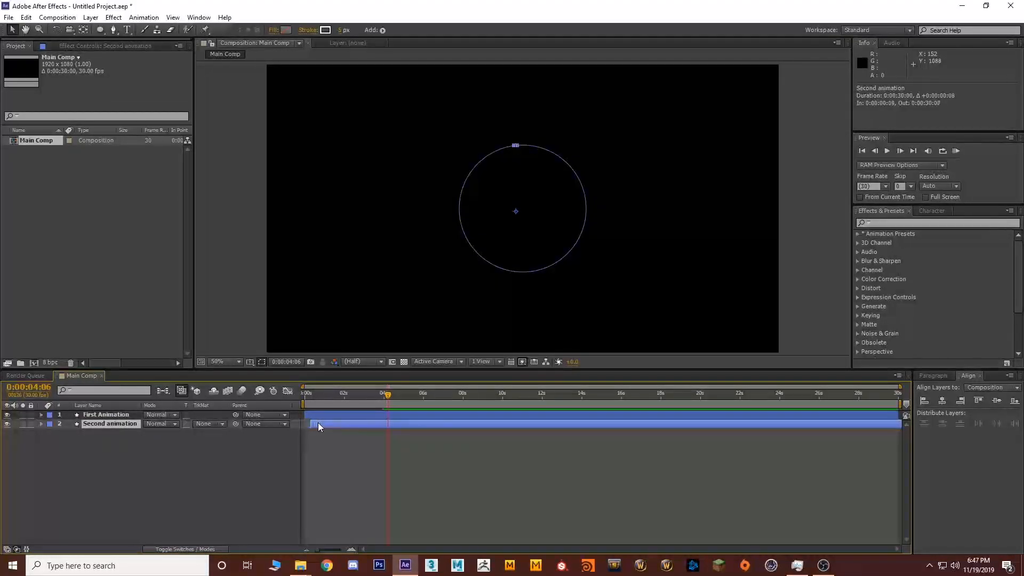
- Offset the Second animation layer to start at 0:00:01:02 and set its Scale to 86%
drag(321, 423, 331, 425)
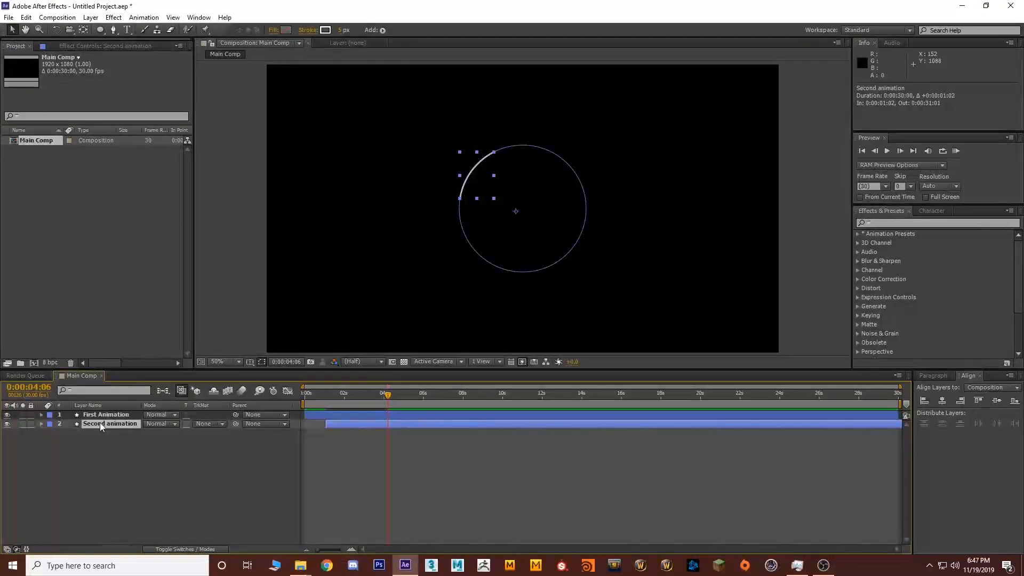
key(s)
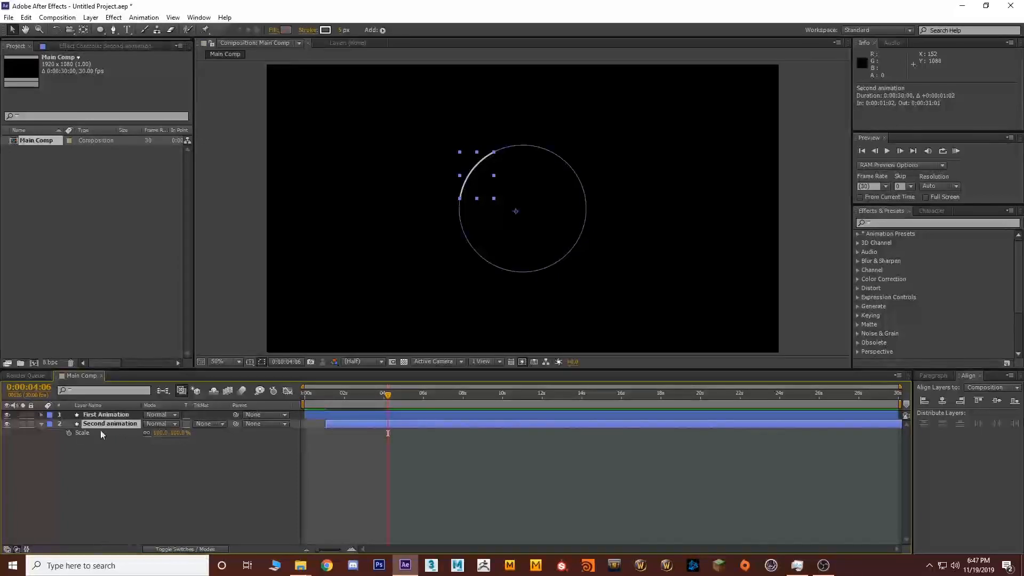
drag(181, 432, 171, 433)
- Preview the two staggered arcs from the first frame with no layer selected
drag(397, 396, 251, 398)
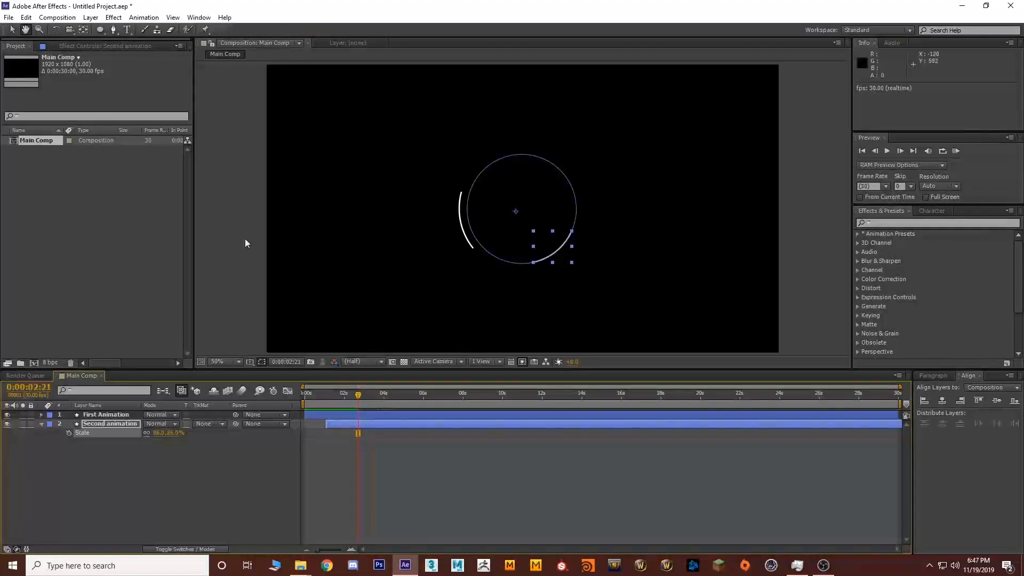
drag(354, 395, 337, 397)
click(331, 453)
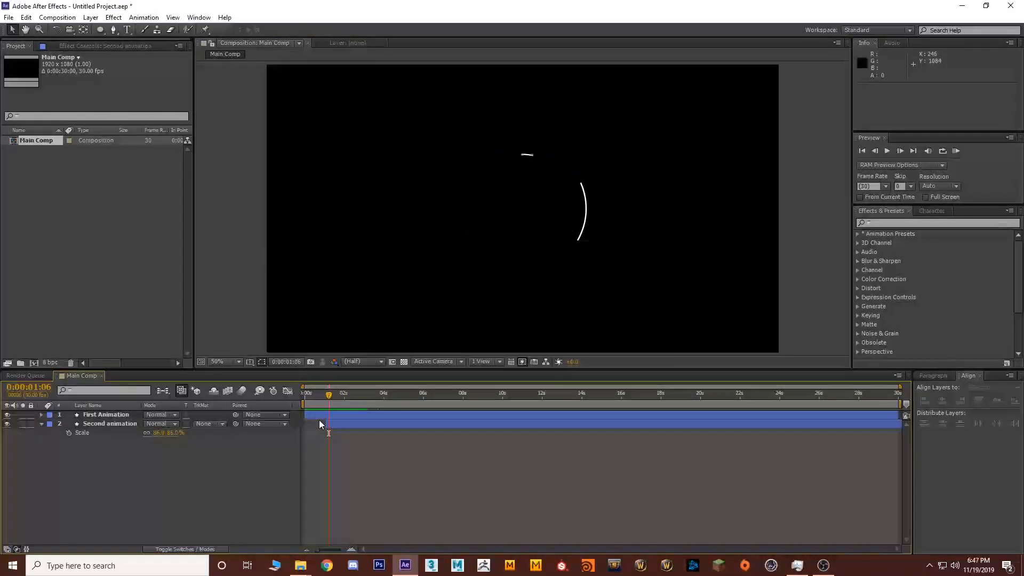
drag(324, 402, 300, 398)
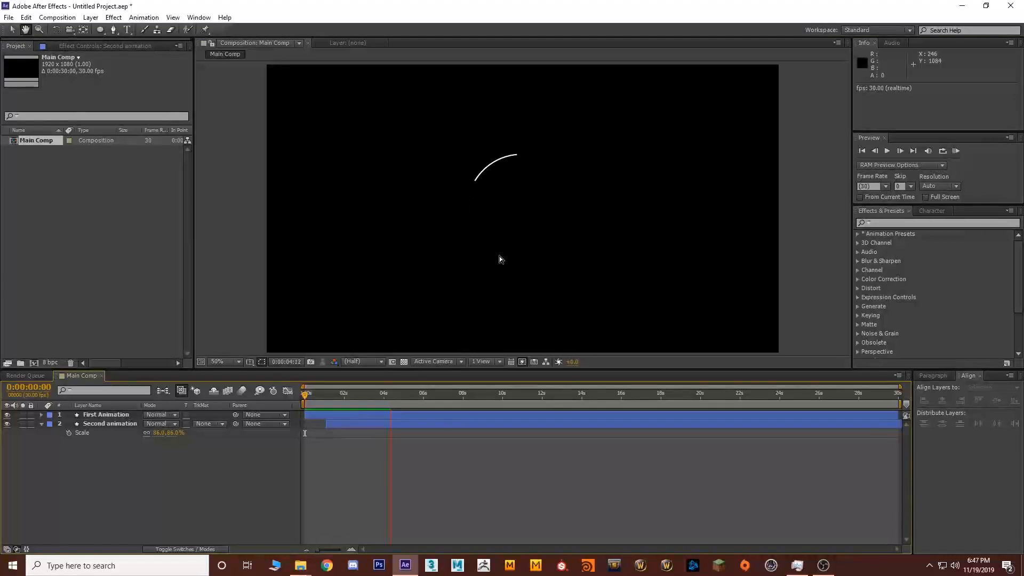
key(space)
- Duplicate the Second animation layer, start the lower copy at 0:00:02:00 and set its Scale to 71%
click(353, 425)
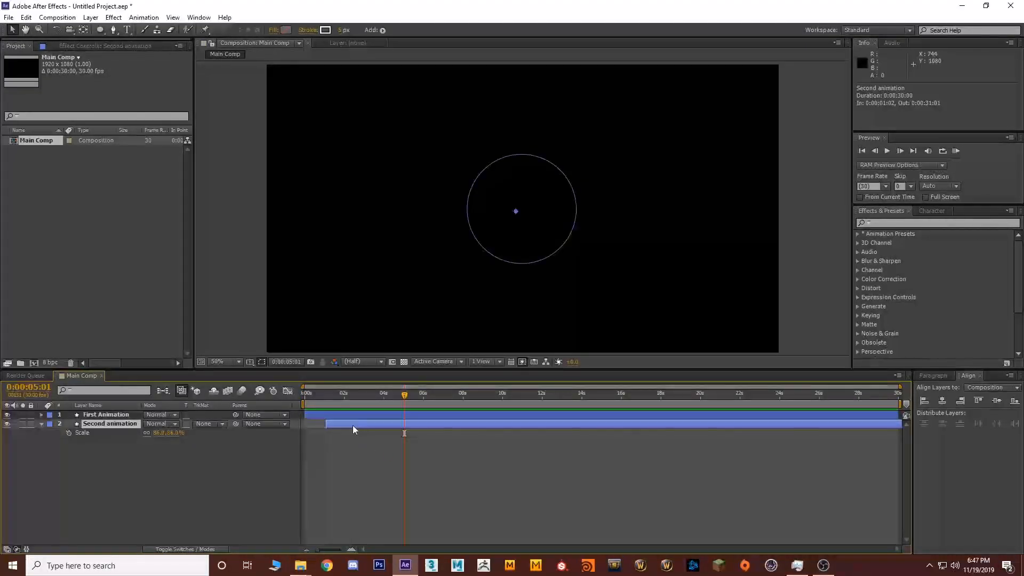
key(ctrl+d)
drag(341, 433, 360, 433)
drag(174, 442, 164, 442)
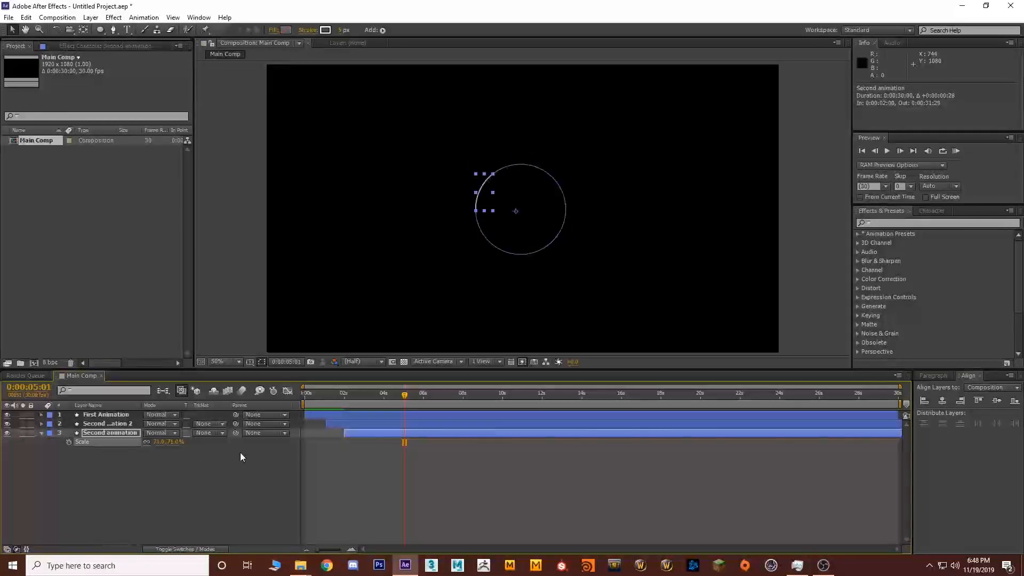
- Duplicate the 71% arc layer, start the lower copy at about 2.7 seconds and set its Scale to 47%
key(ctrl+c)
key(ctrl+v)
drag(363, 440, 377, 442)
drag(169, 450, 156, 448)
click(364, 488)
- Duplicate the 47% arc layer, start the lower copy at about 3.5 seconds and set its Scale to 19%
click(388, 441)
key(ctrl+c)
key(ctrl+v)
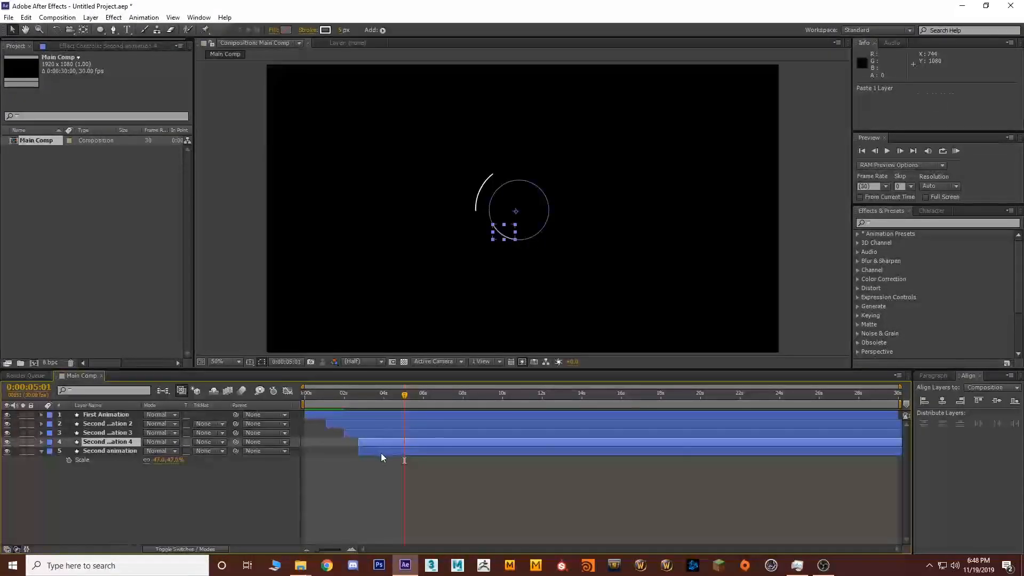
drag(380, 453, 392, 452)
drag(172, 460, 156, 459)
click(364, 474)
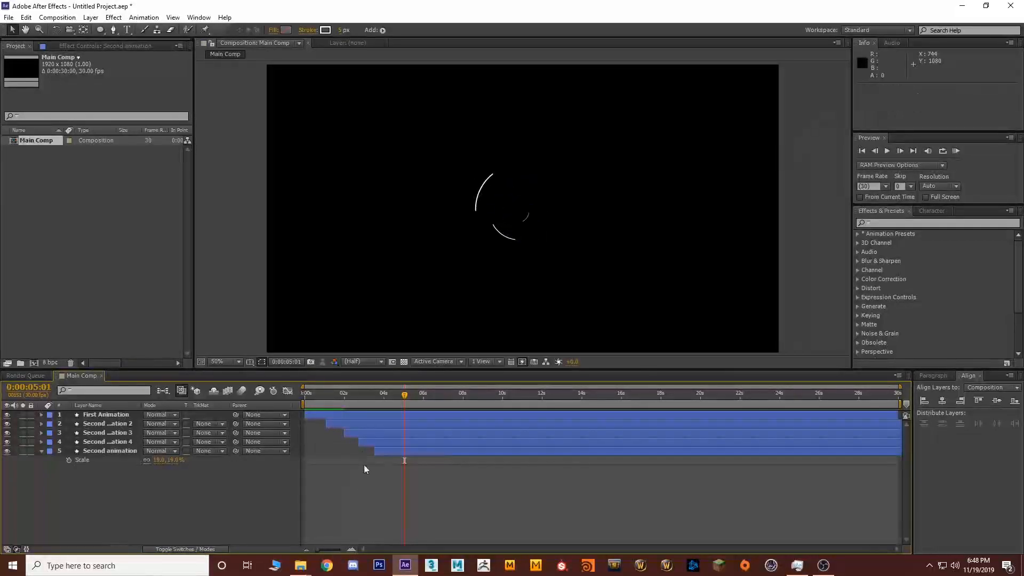
- Preview the five staggered arcs from the first frame until the last one disappears
key(space)
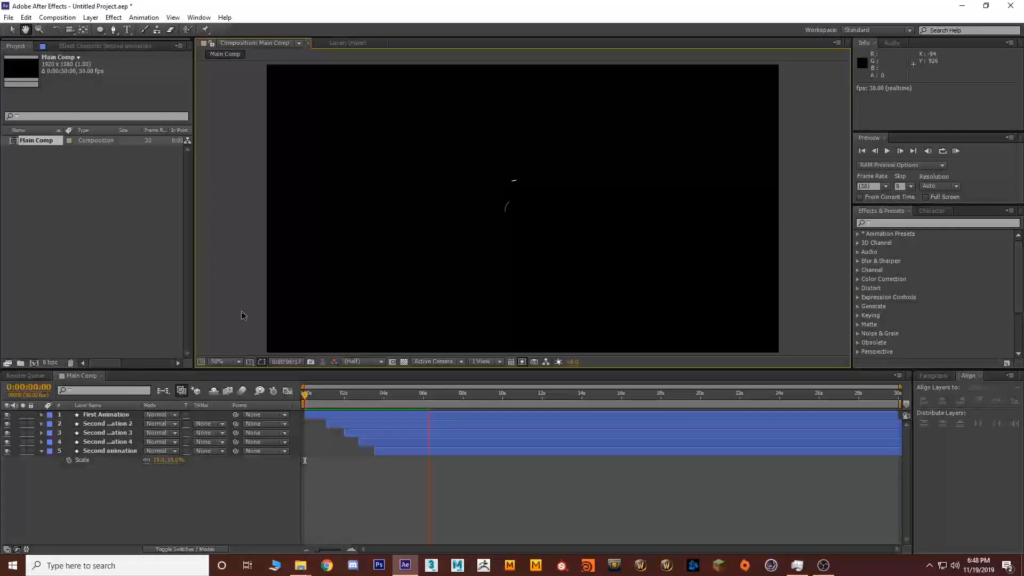
key(space)
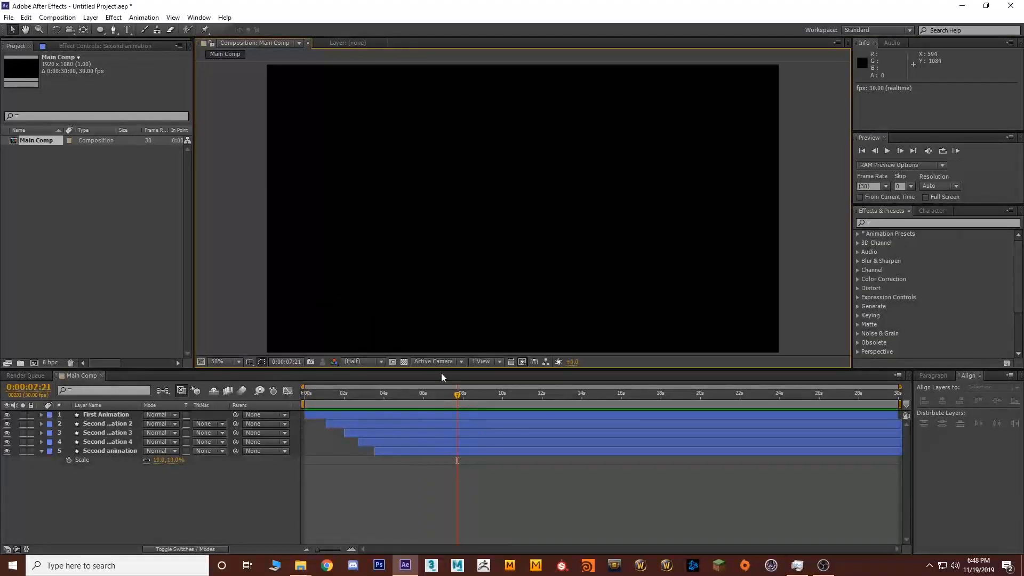
click(460, 397)
- Trim the ends of all five animation layers to 0:00:08:00
click(461, 414)
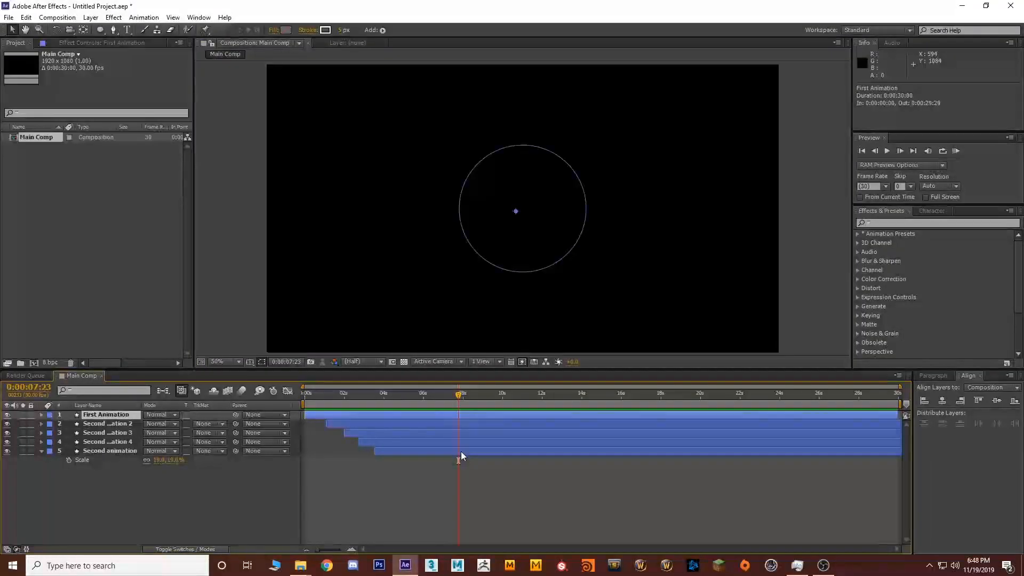
shift+click(461, 451)
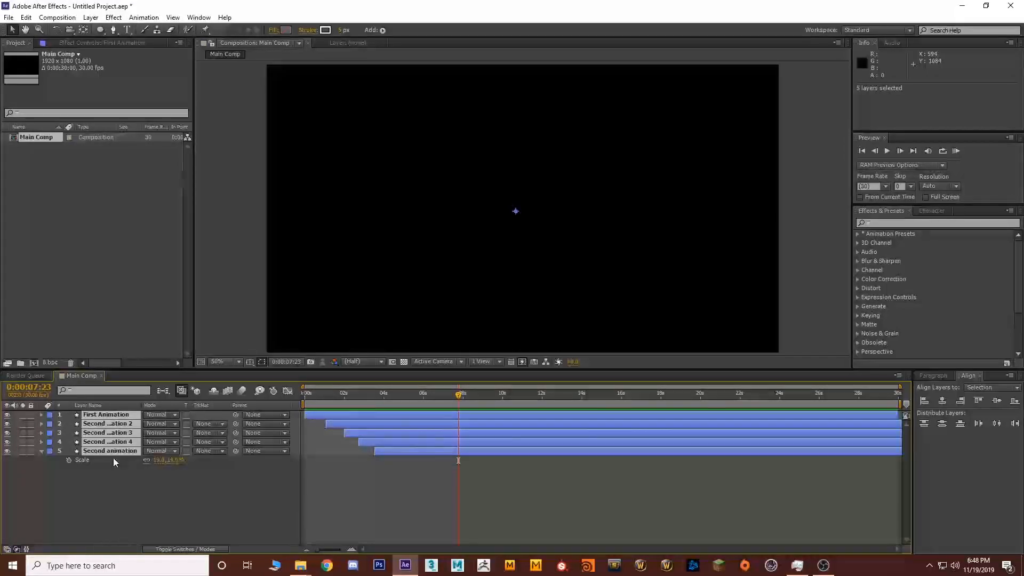
click(116, 476)
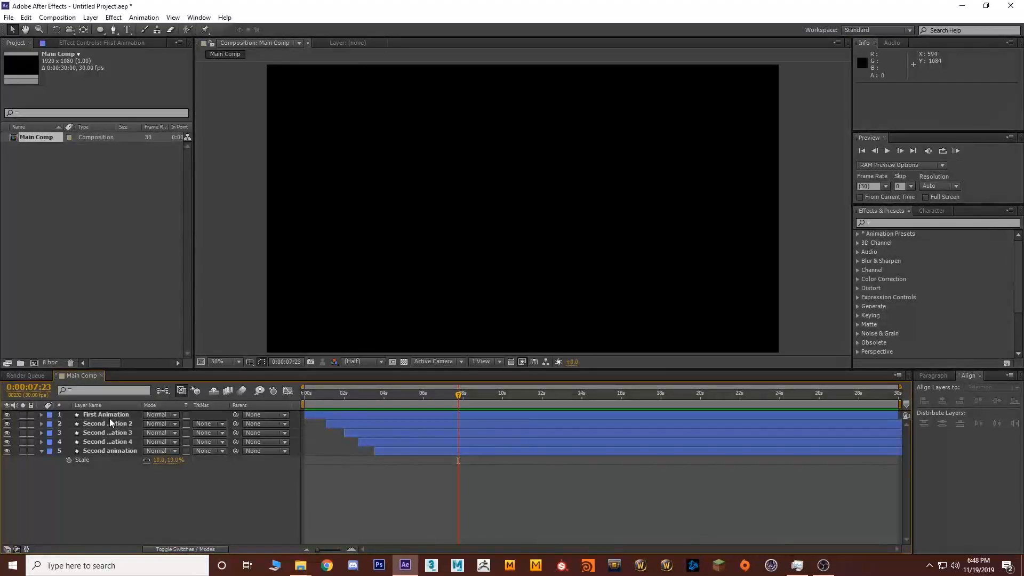
click(110, 417)
shift+click(111, 451)
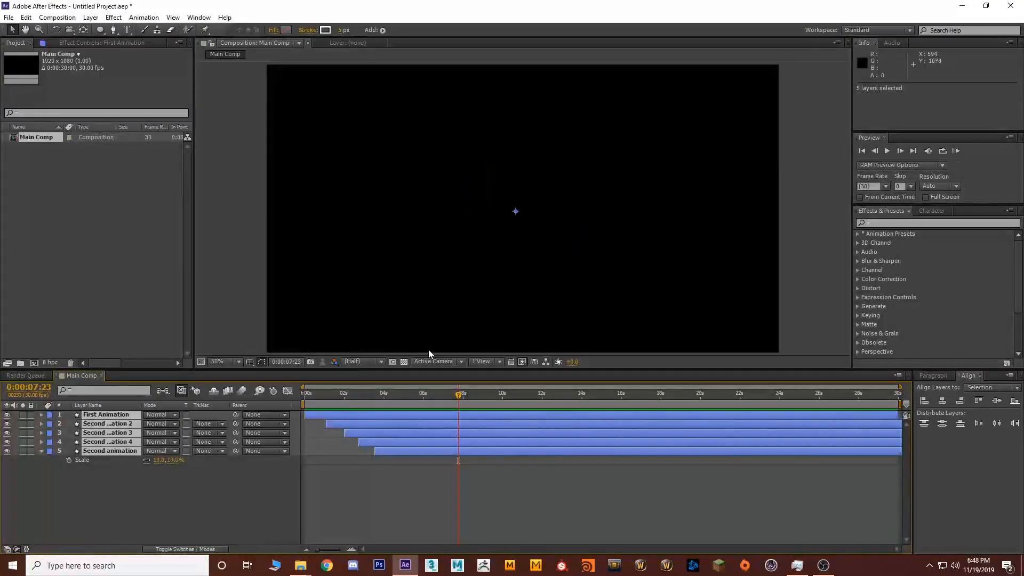
click(447, 394)
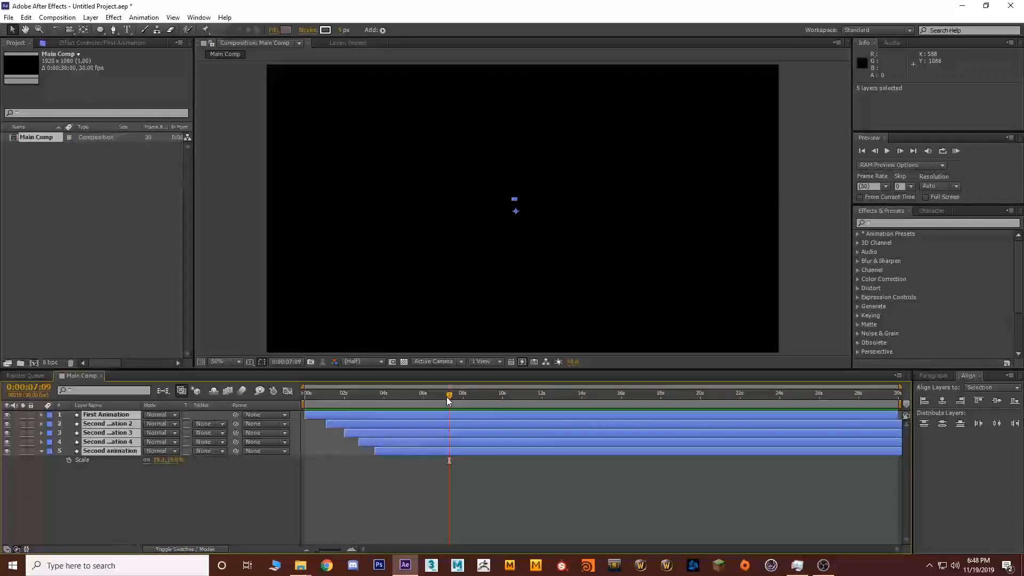
drag(448, 401, 463, 400)
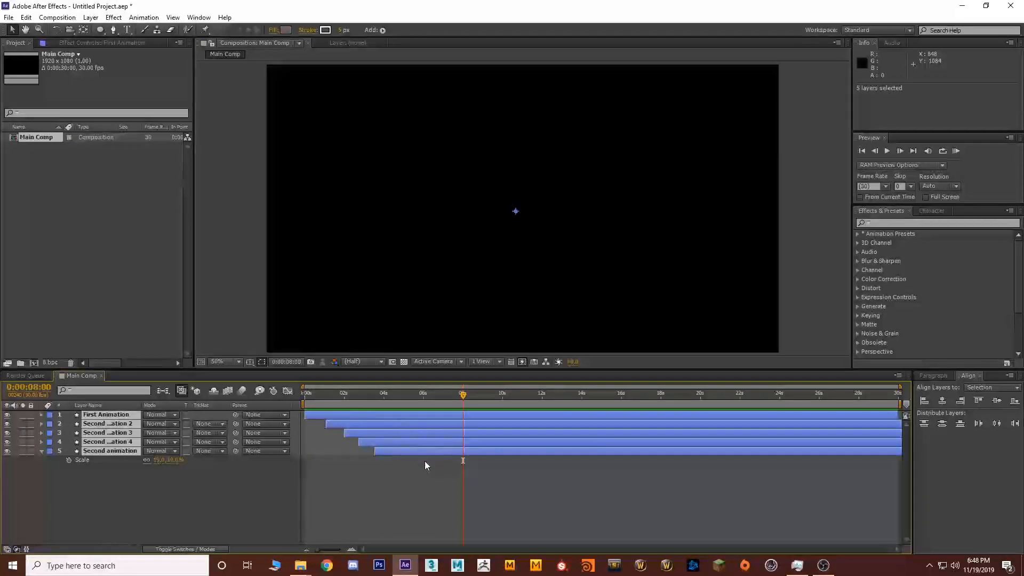
key(alt+bracketright)
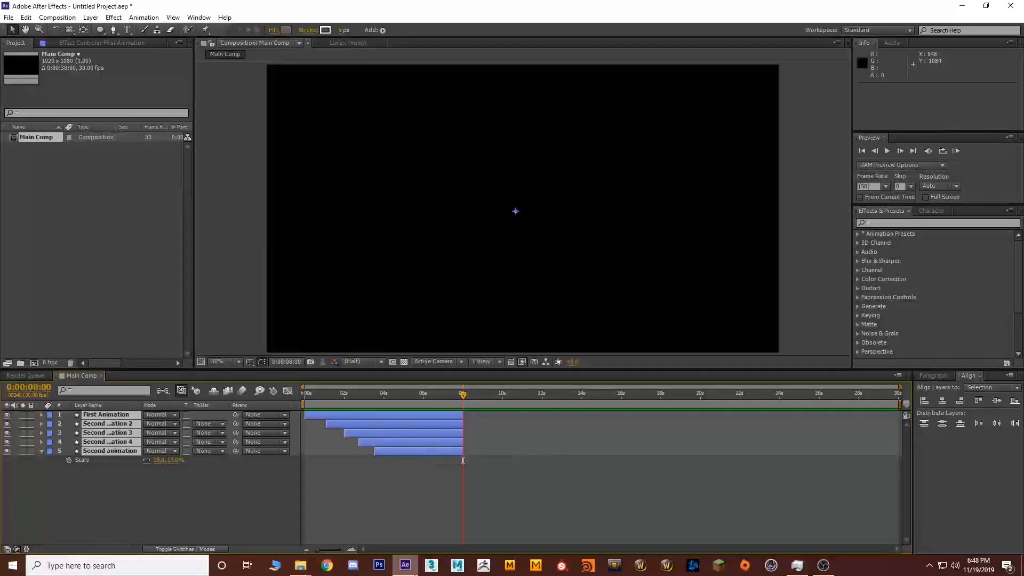
click(494, 484)
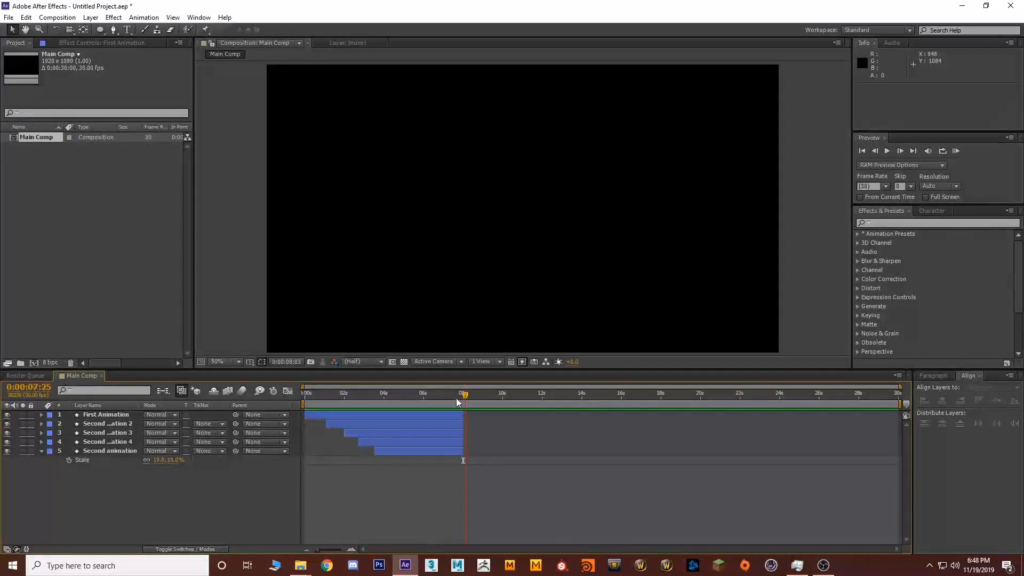
- Pre-compose all five layers as Inital Animation and trim the resulting layer's end to 0:00:08:00
drag(413, 408, 463, 412)
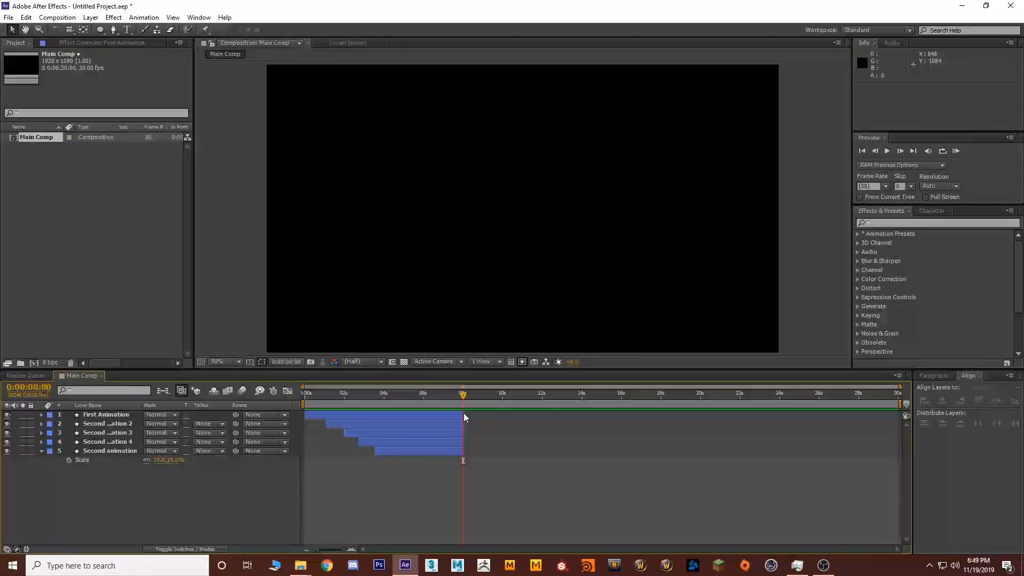
click(372, 416)
key(ctrl+a)
right_click(408, 434)
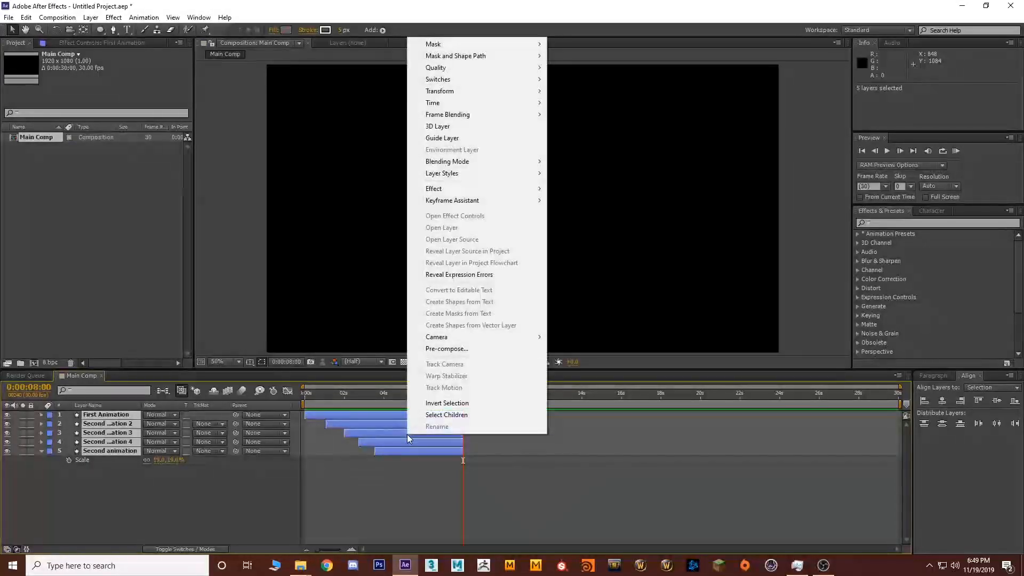
click(442, 349)
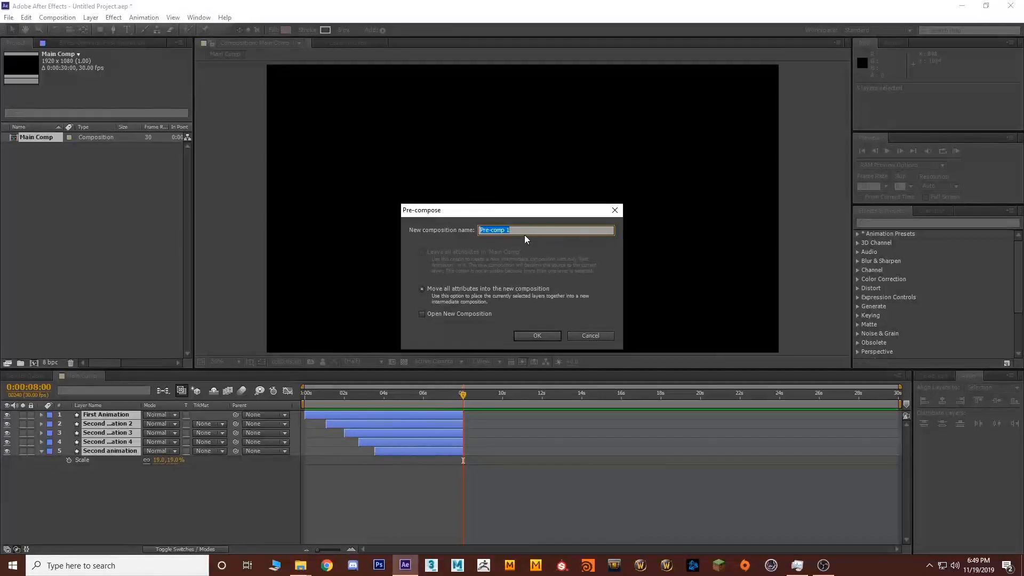
text(Inital Animation)
key(Return)
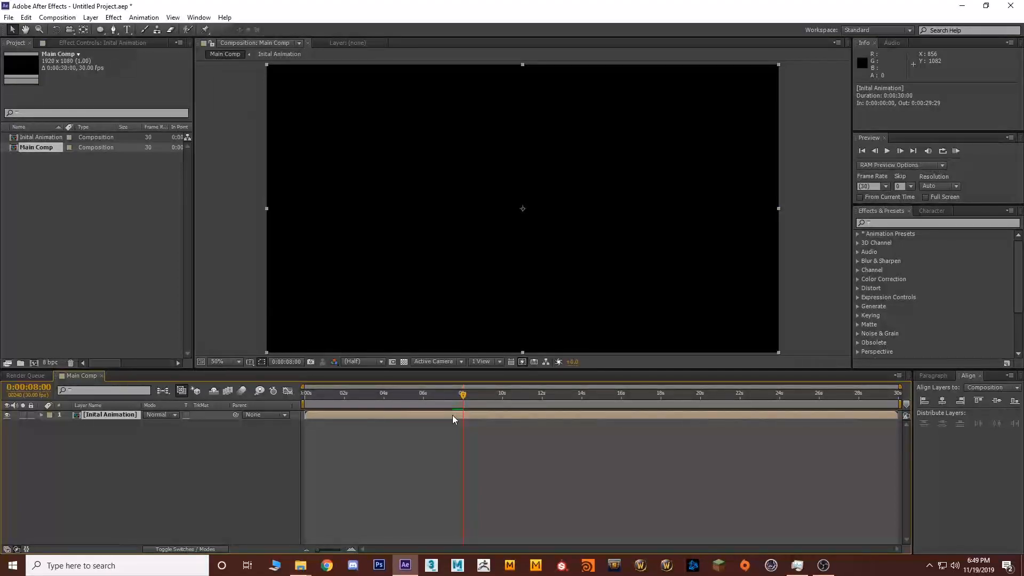
key(alt+])
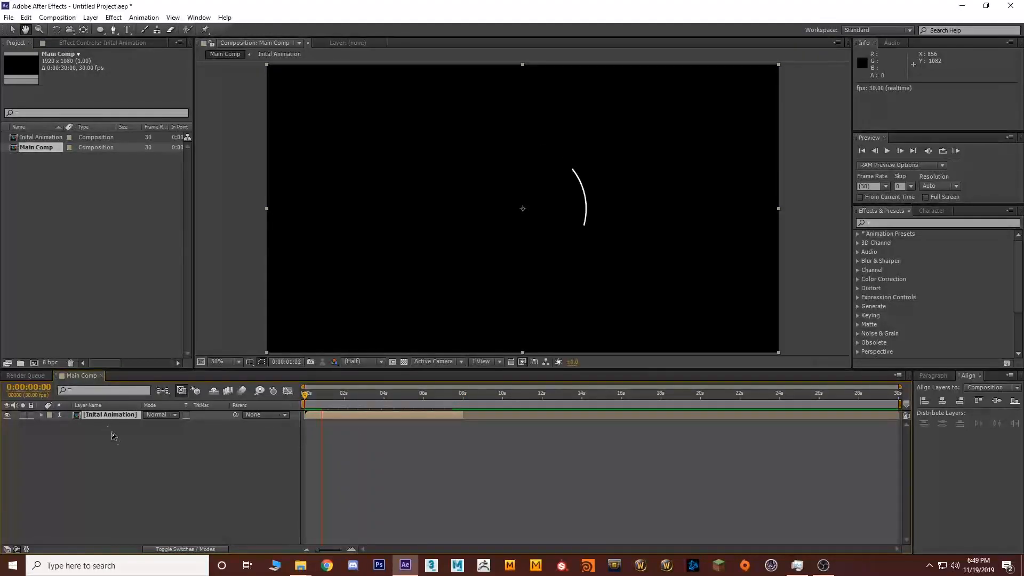
- Inspect the layers inside the Inital Animation composition, return to Main Comp and preview it from the first frame
key(space)
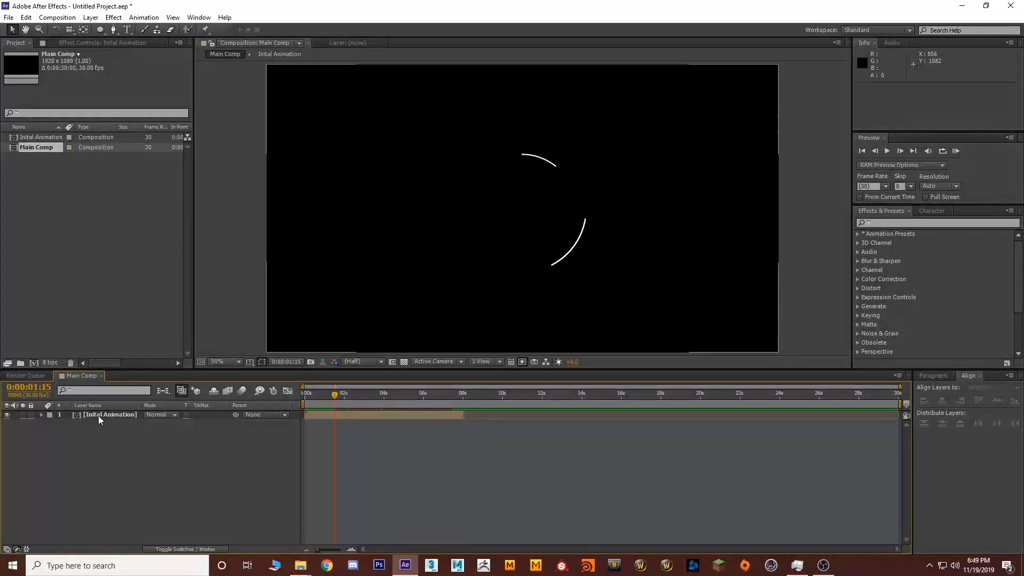
double_click(100, 415)
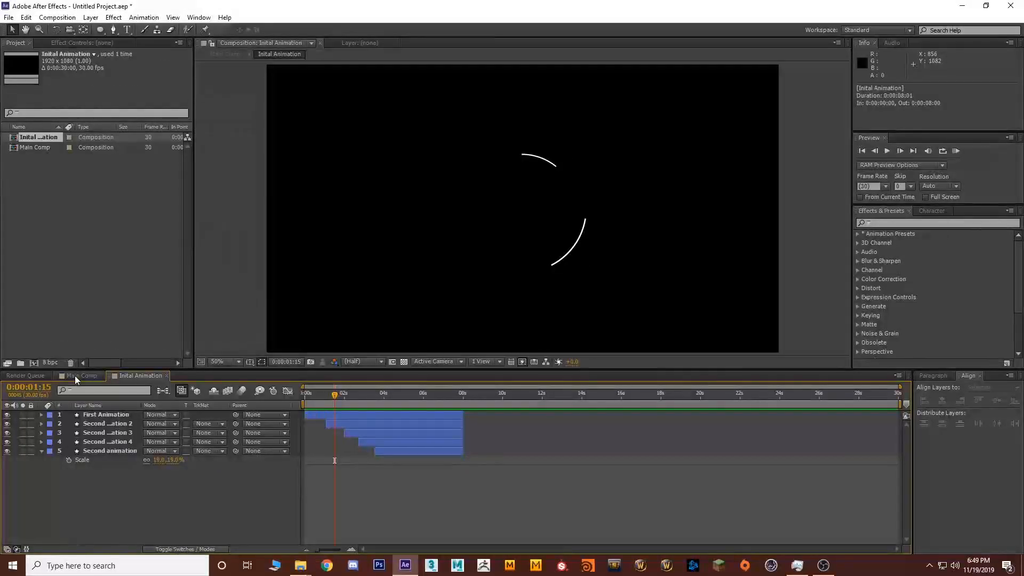
click(149, 370)
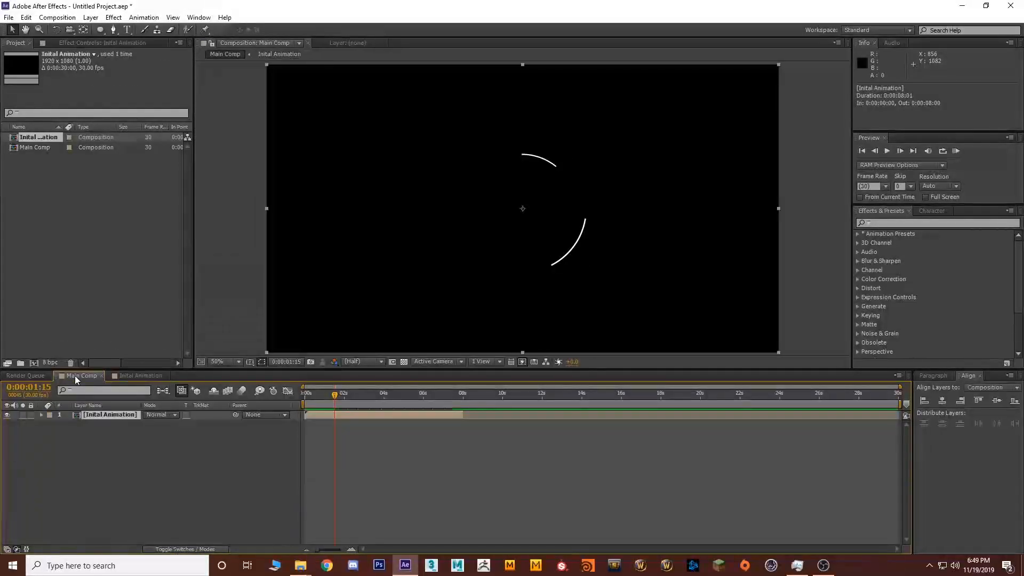
click(113, 439)
key(space)
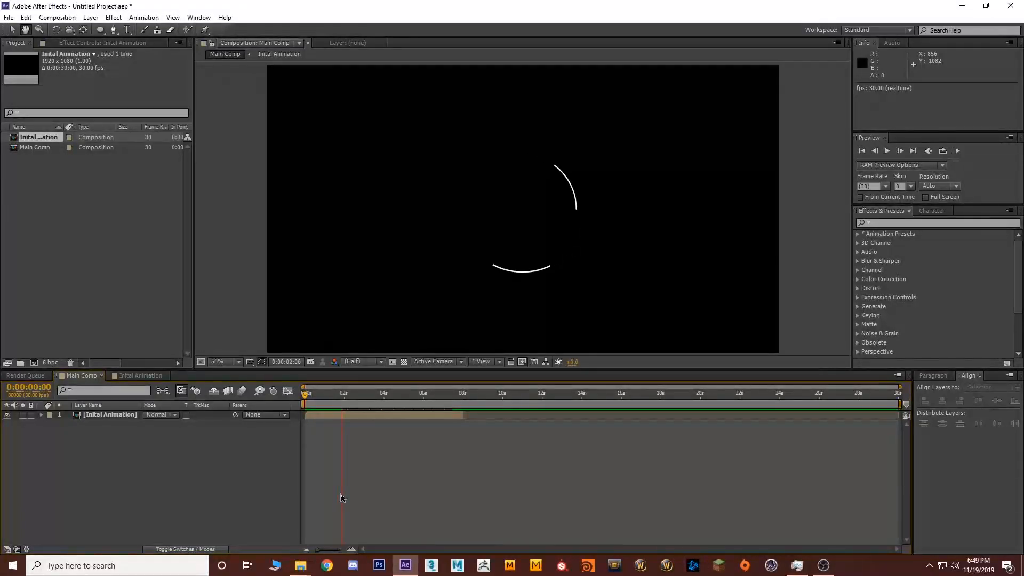
- At 0:00:08:00, draw a curved spiral path with the Pen tool, entering from outside the frame's left edge and ending near the centre
click(452, 396)
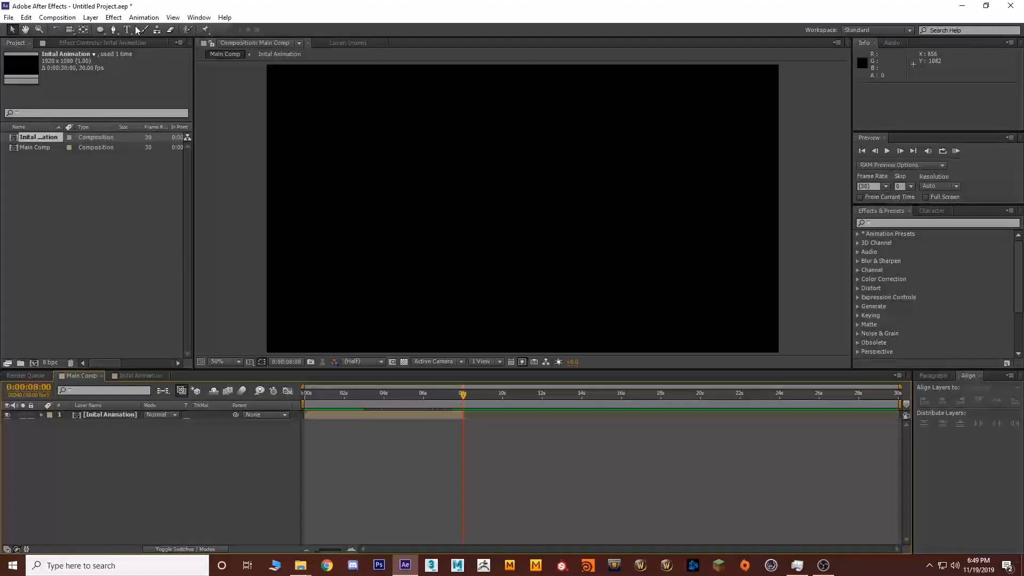
click(112, 31)
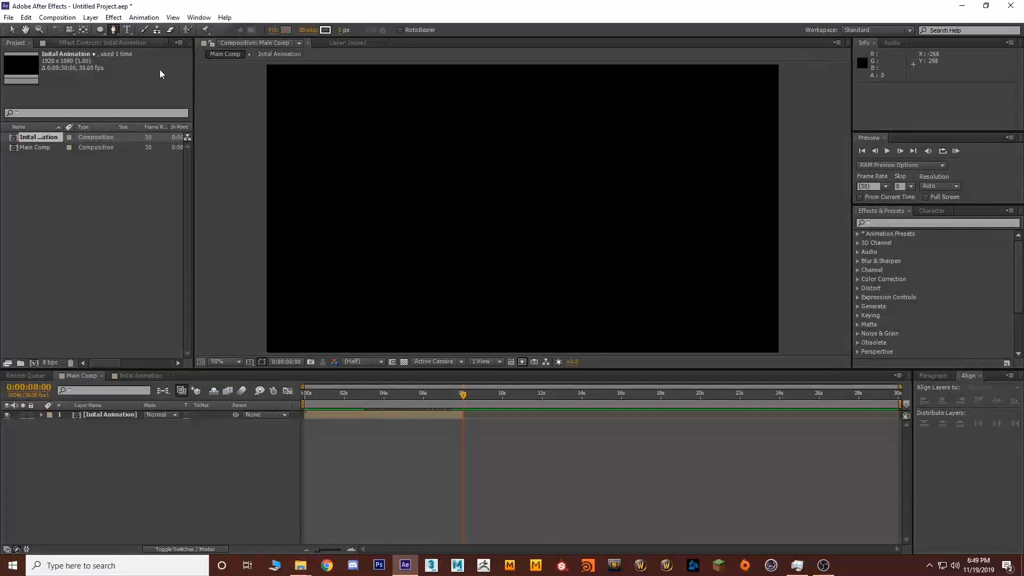
click(228, 187)
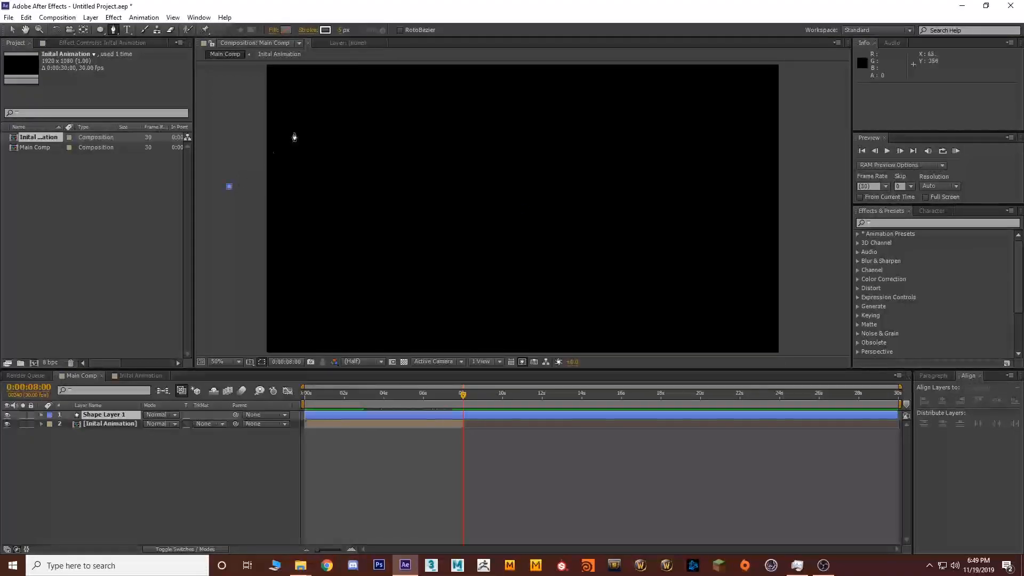
key(ctrl+z)
drag(489, 132, 583, 169)
drag(717, 269, 650, 351)
drag(420, 285, 366, 241)
drag(466, 202, 489, 191)
key(q)
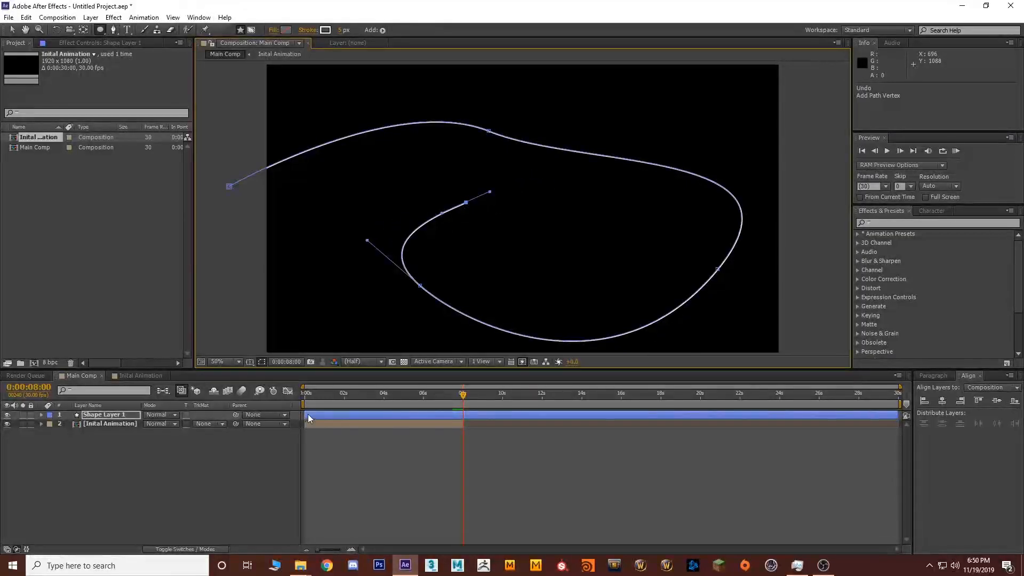
click(12, 30)
click(256, 456)
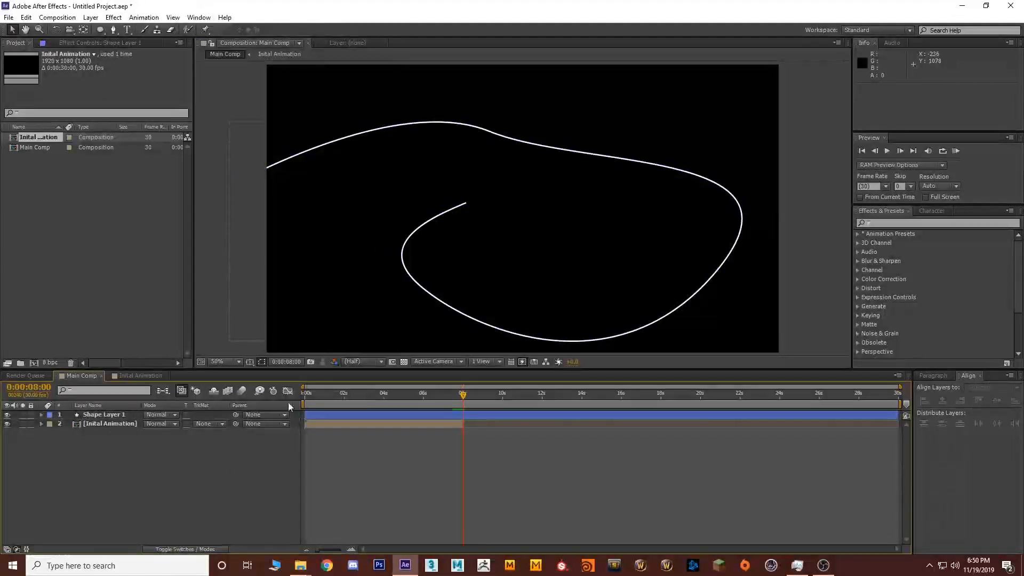
- Expand the new shape layer's Stroke 1 properties and add three dashes and two gaps to its stroke
click(100, 416)
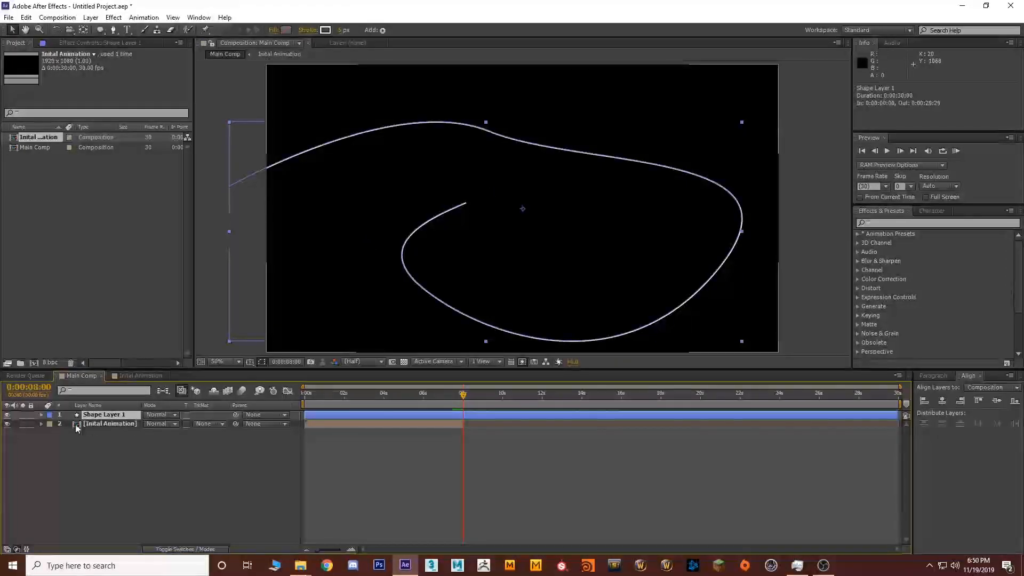
click(41, 414)
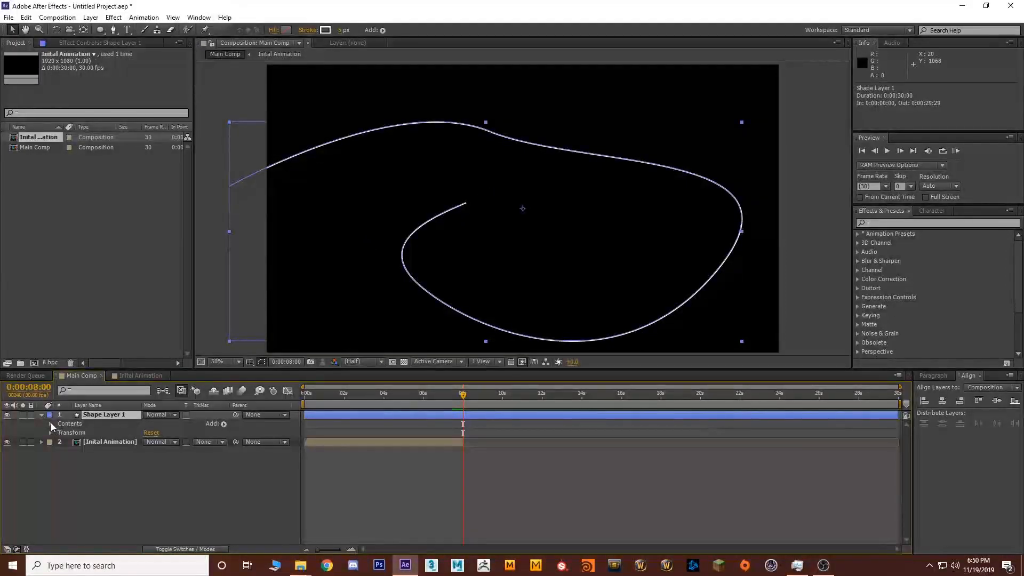
click(51, 424)
click(59, 433)
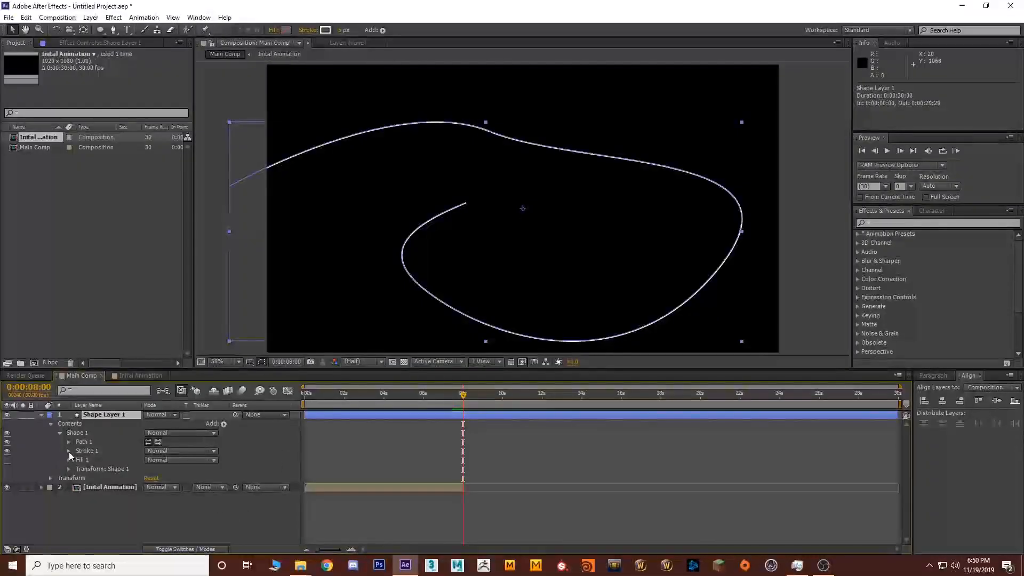
click(137, 468)
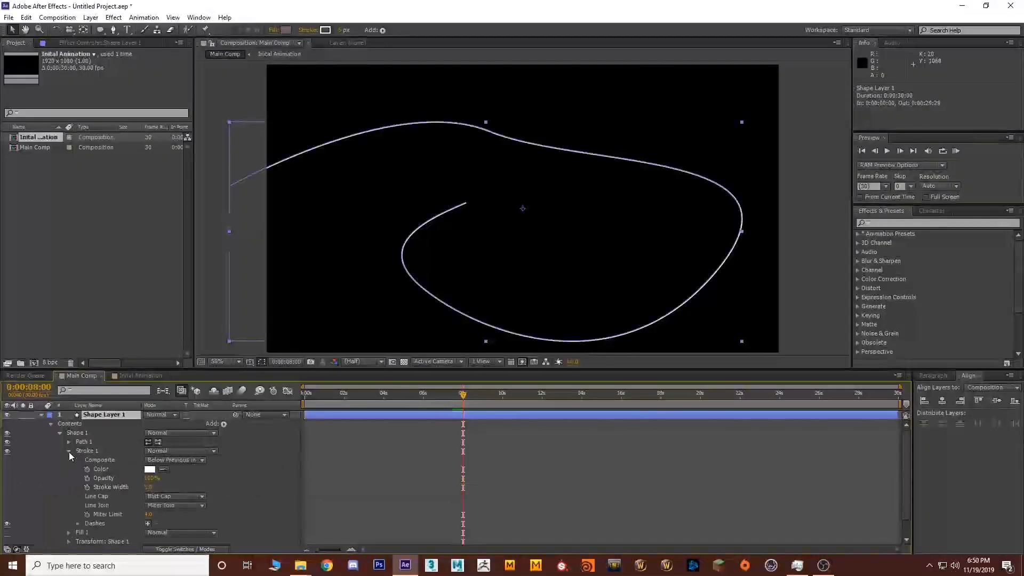
scroll(106, 474, down, 2)
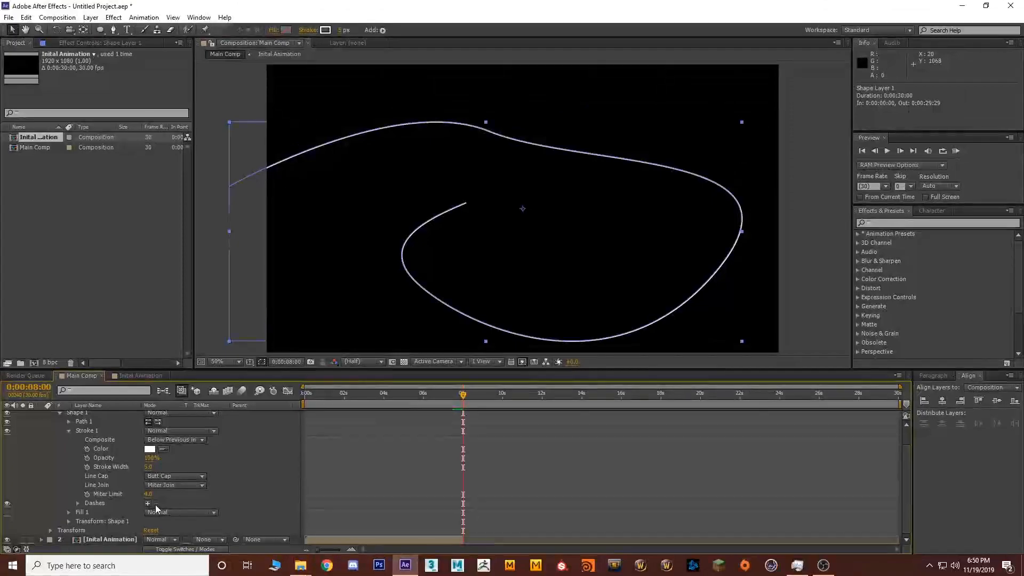
click(231, 502)
click(149, 504)
click(149, 504)
click(149, 504)
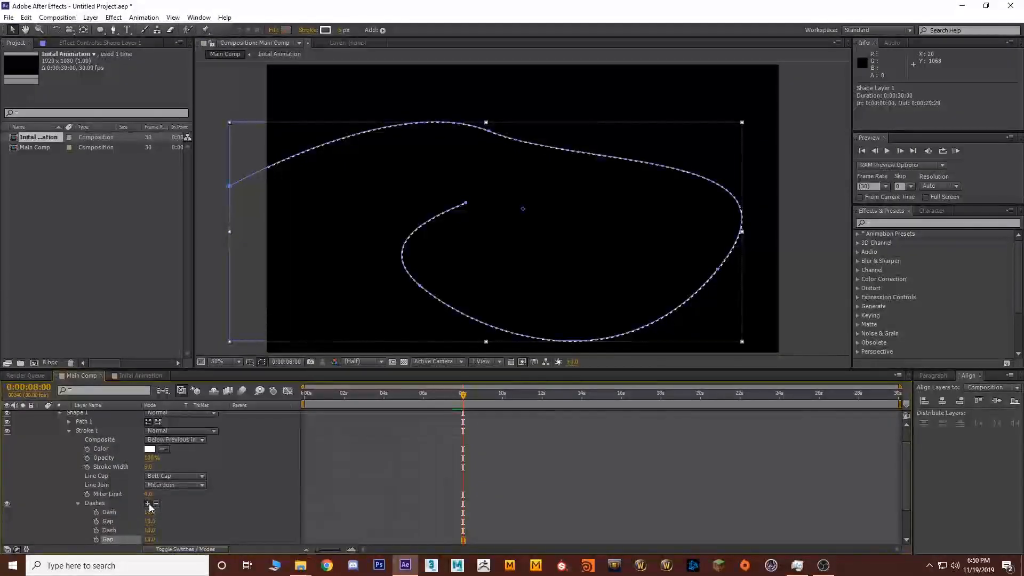
click(149, 504)
click(149, 504)
- Set the stroke's first dash to 0 and widen its second gap to form an irregular dashed line
scroll(509, 197, up, 4)
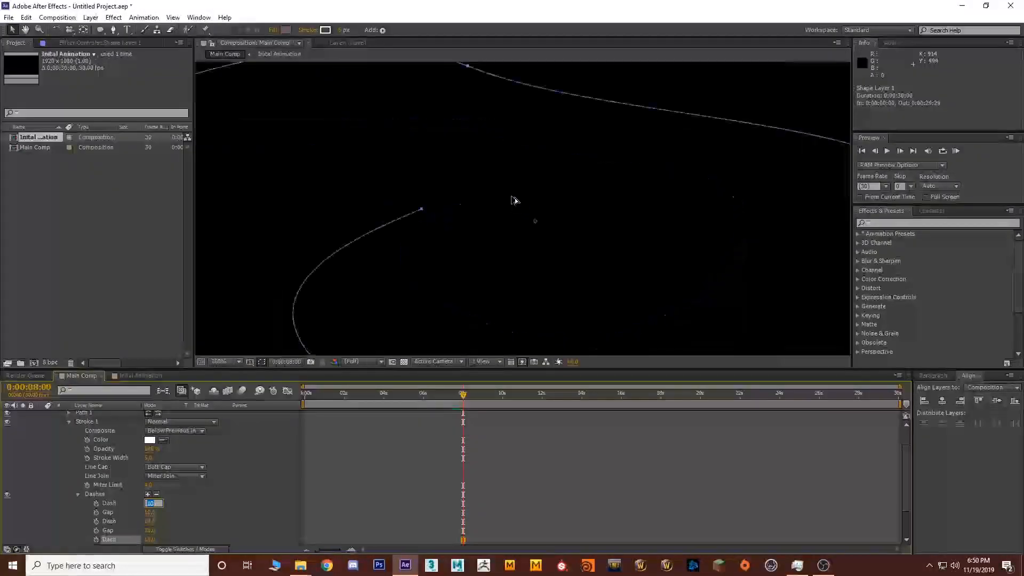
scroll(313, 254, down, 6)
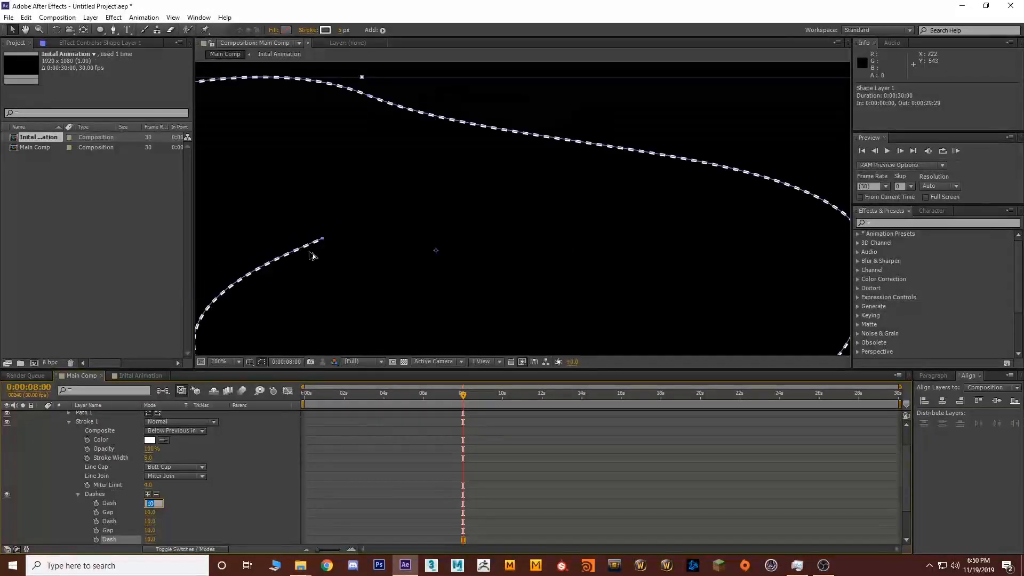
drag(320, 247, 375, 236)
key(ctrl+z)
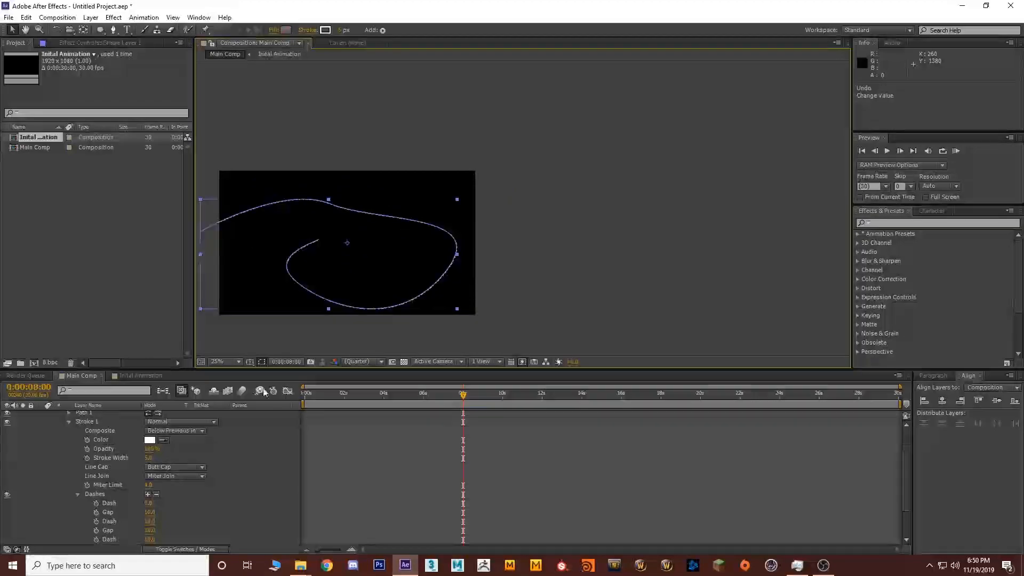
scroll(131, 517, up, 2)
scroll(132, 517, down, 2)
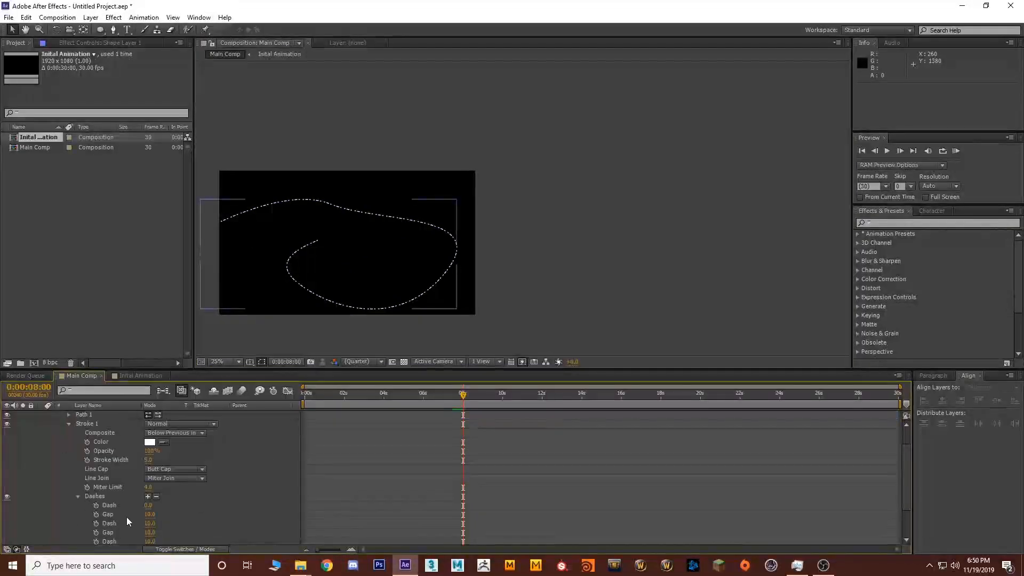
drag(149, 507, 196, 504)
click(450, 334)
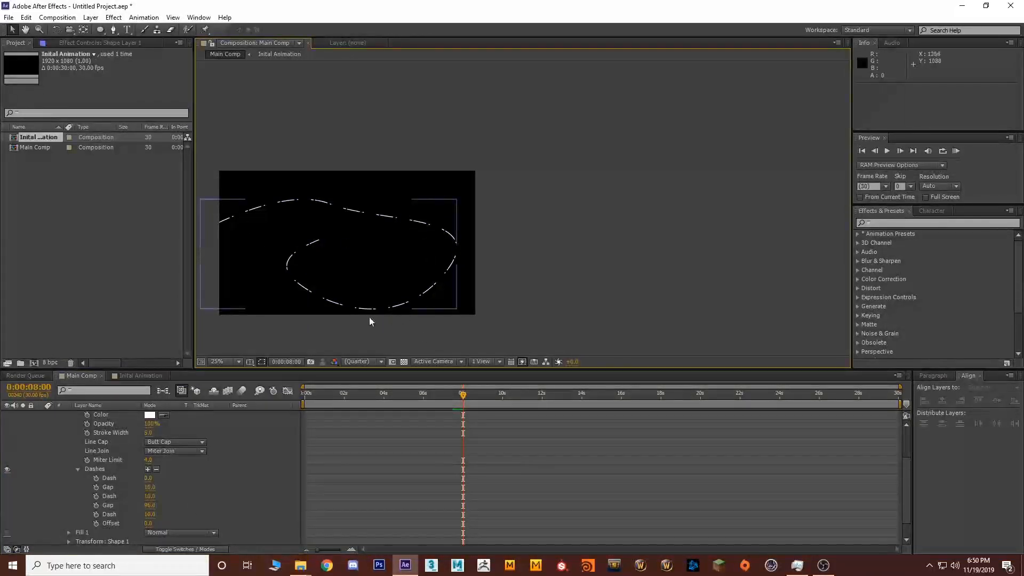
scroll(134, 472, up, 2)
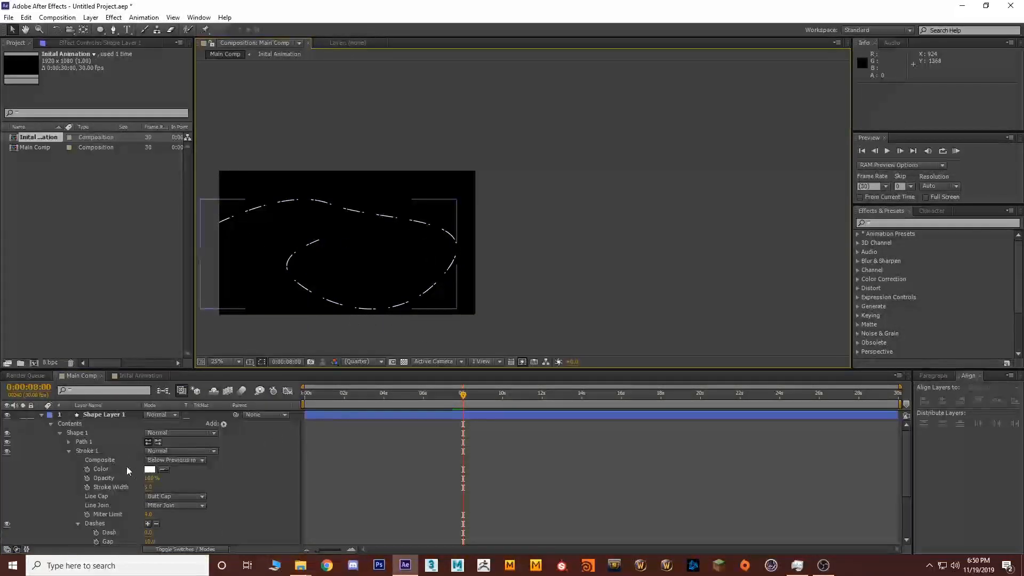
- Add Trim Paths to the shape layer's Contents and expand its properties
click(69, 424)
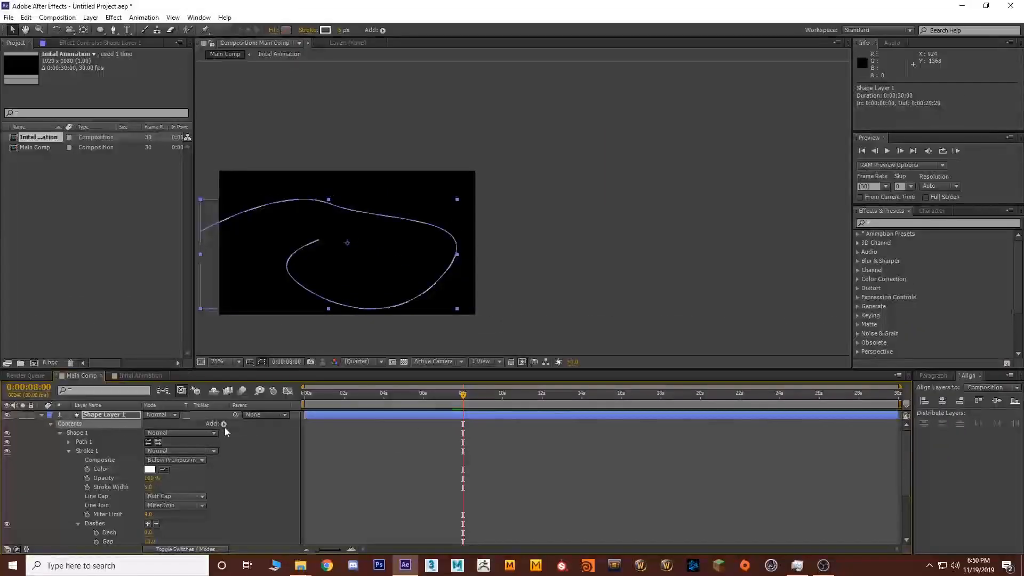
click(360, 423)
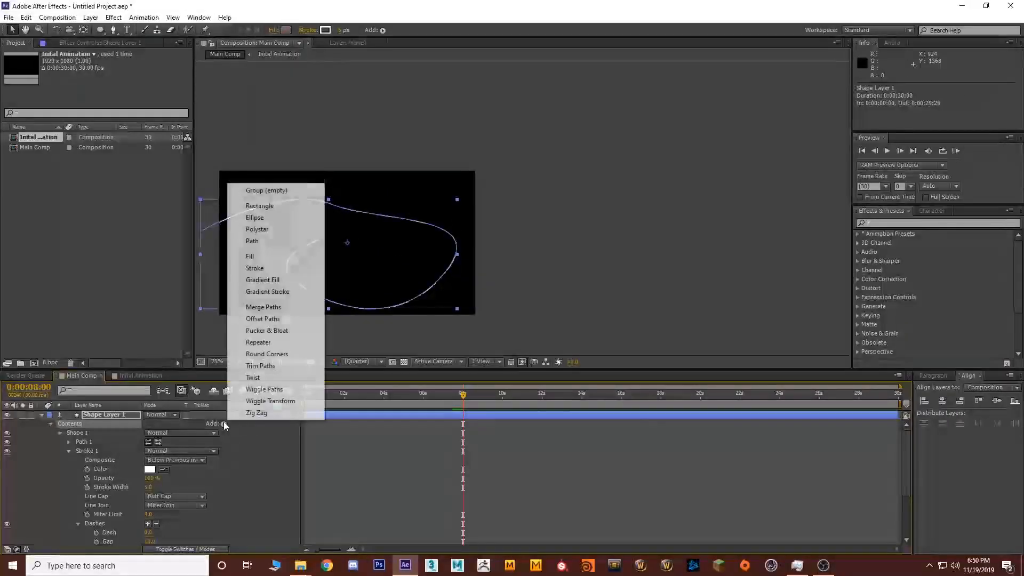
click(260, 365)
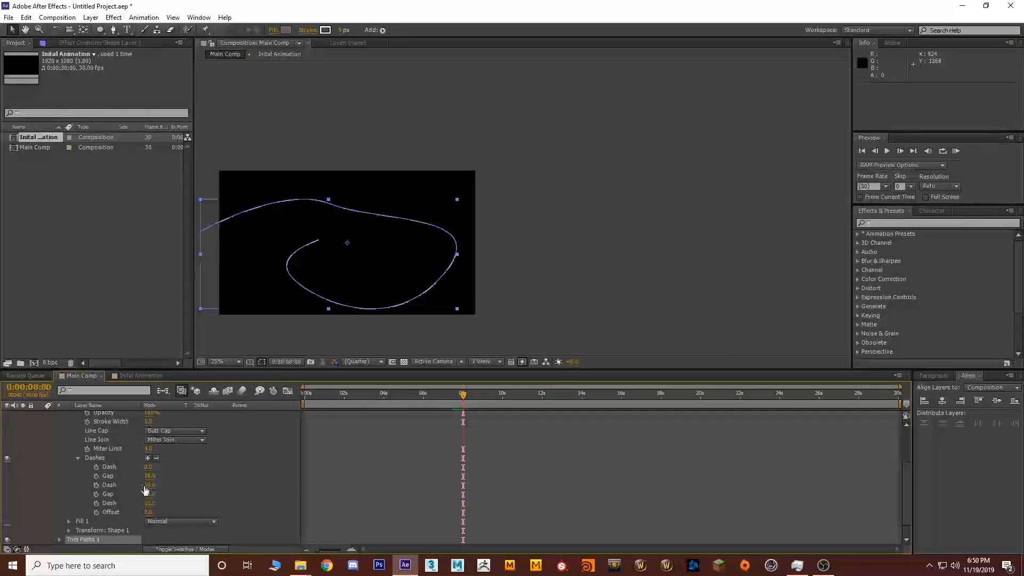
scroll(126, 455, up, 1)
scroll(134, 461, down, 2)
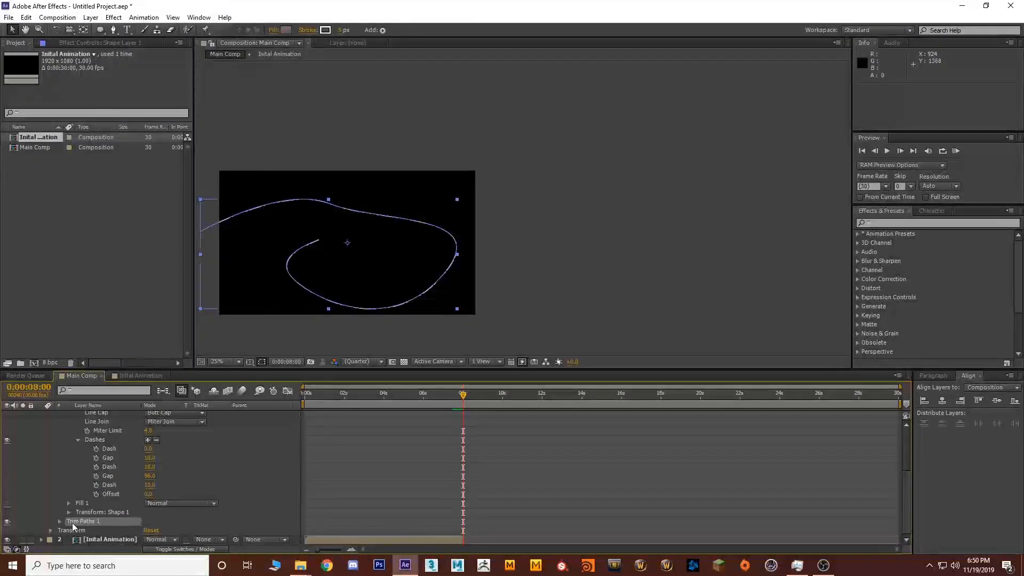
click(59, 521)
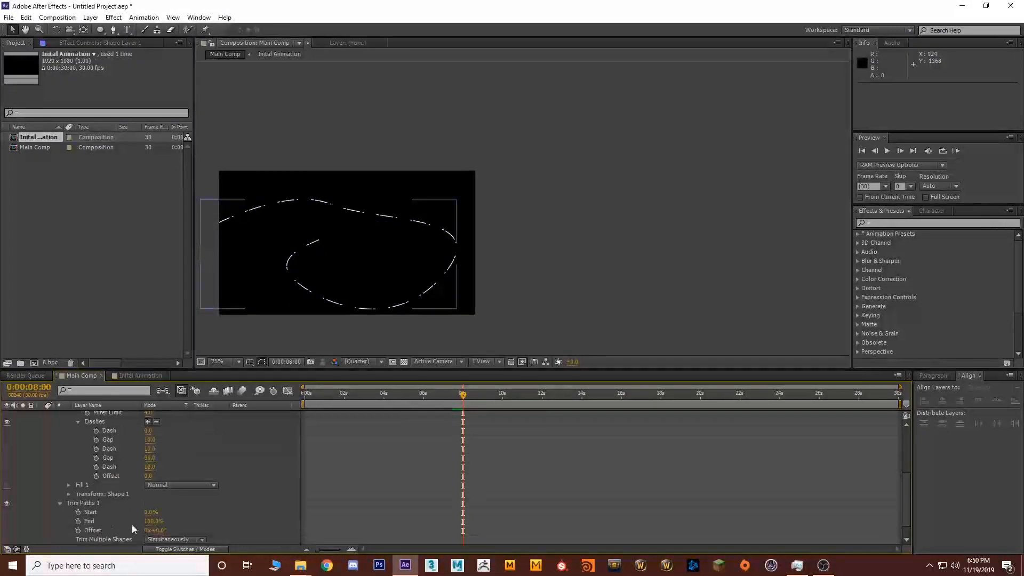
- Keyframe the Trim Paths End from 0% at 0:00:08:00 to 100% at 0:00:09:02 and preview the line drawing on
click(78, 521)
drag(152, 521, 73, 513)
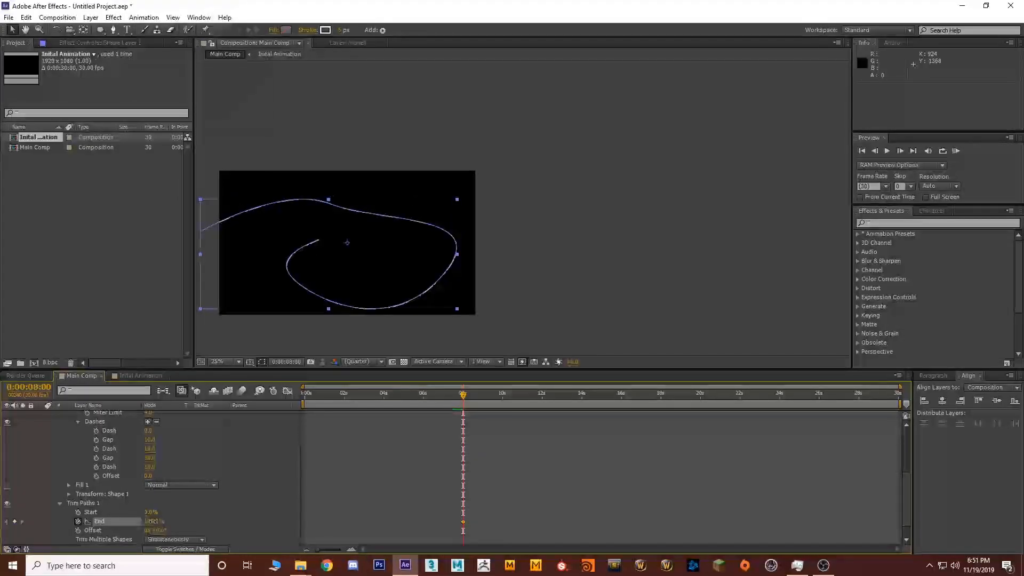
click(484, 394)
drag(160, 521, 245, 521)
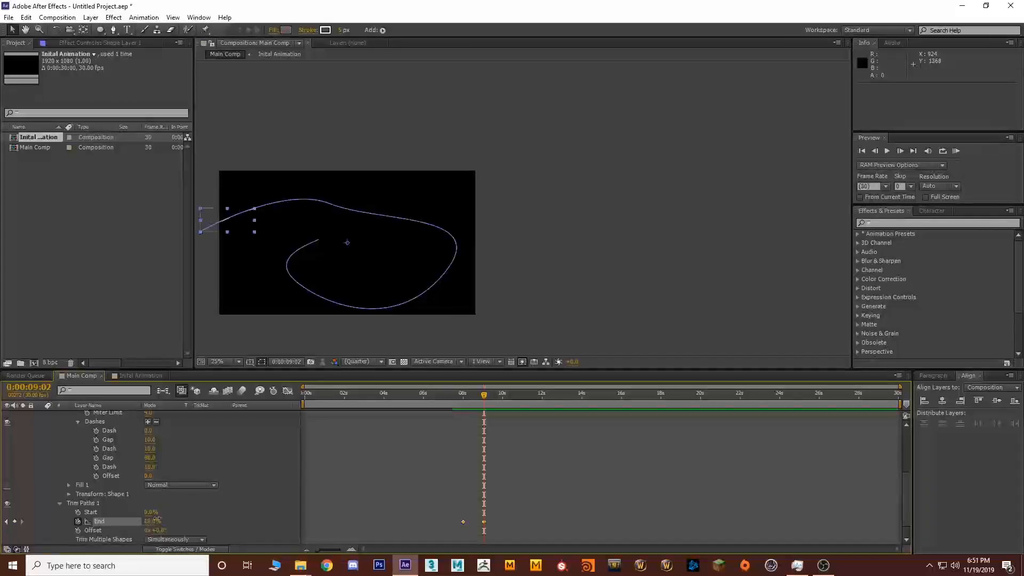
drag(446, 396, 490, 397)
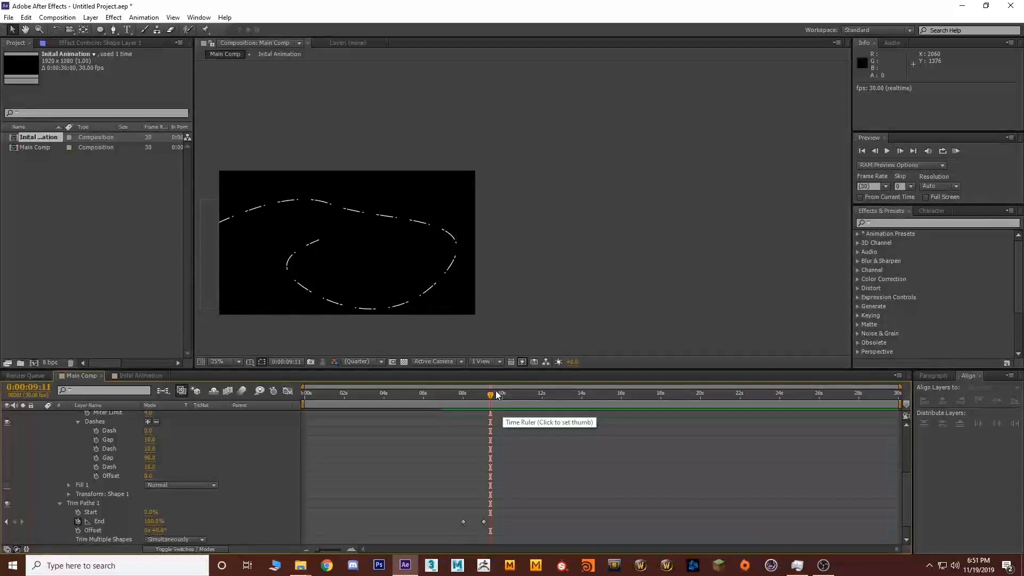
- Keyframe the Trim Paths Start from 0% at 0:00:09:02 to 100% at 0:00:09:29
scroll(116, 517, down, 2)
scroll(127, 433, up, 3)
scroll(123, 460, up, 3)
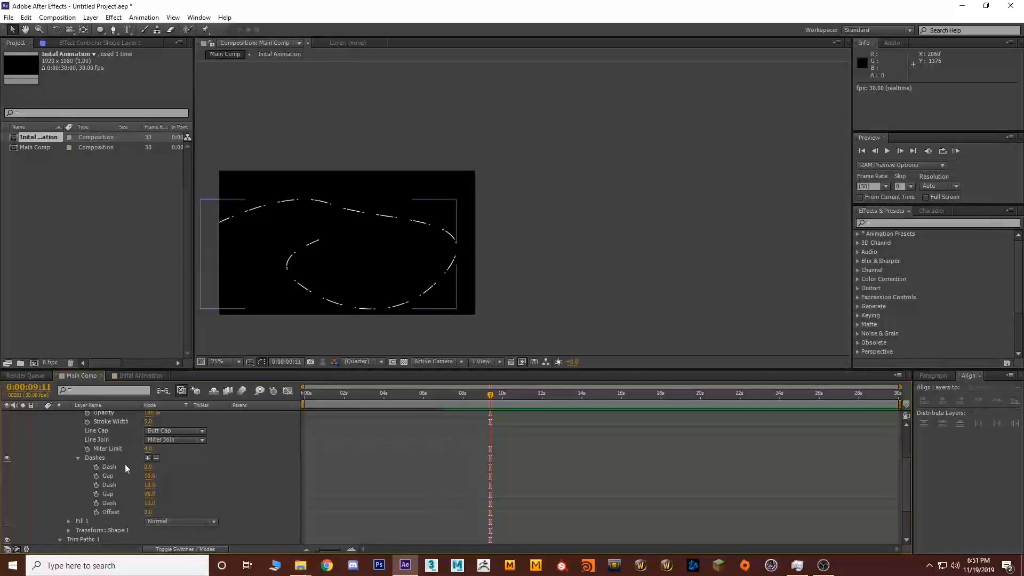
mouse_move(492, 397)
mouse_down()
mouse_move(475, 398)
mouse_move(492, 397)
mouse_move(484, 397)
mouse_up()
scroll(272, 488, down, 3)
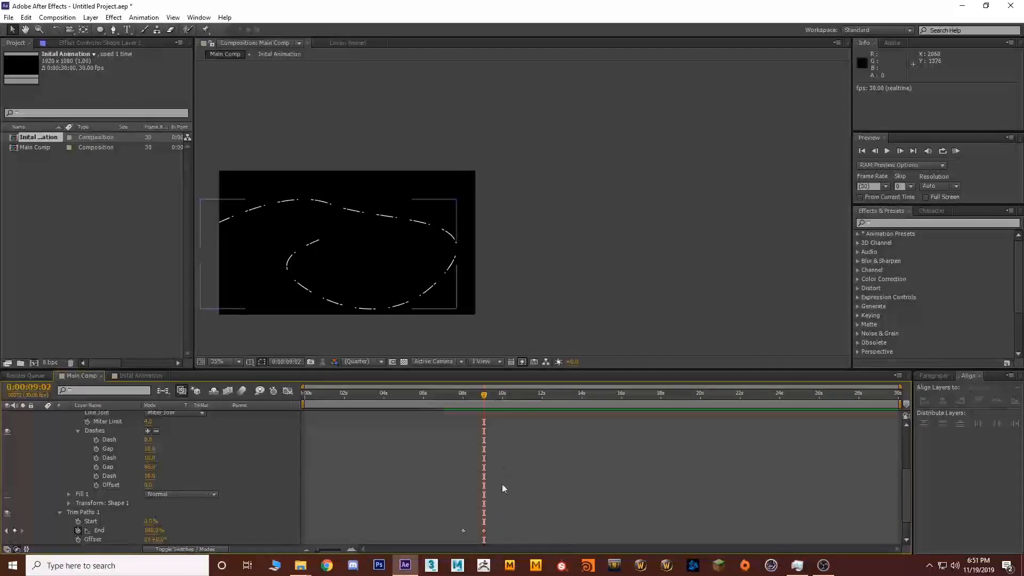
click(78, 521)
click(488, 396)
drag(491, 399, 502, 398)
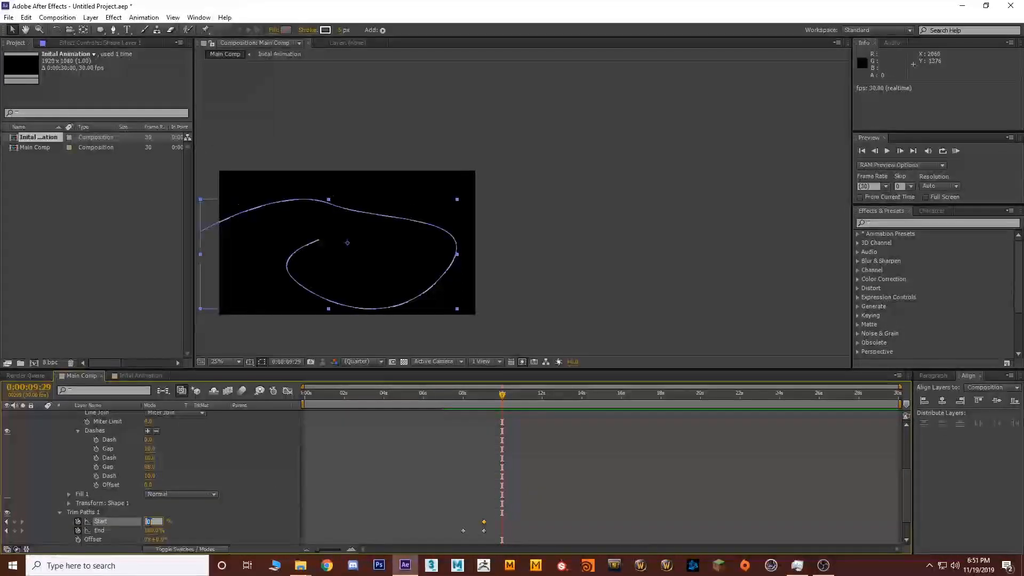
key(Return)
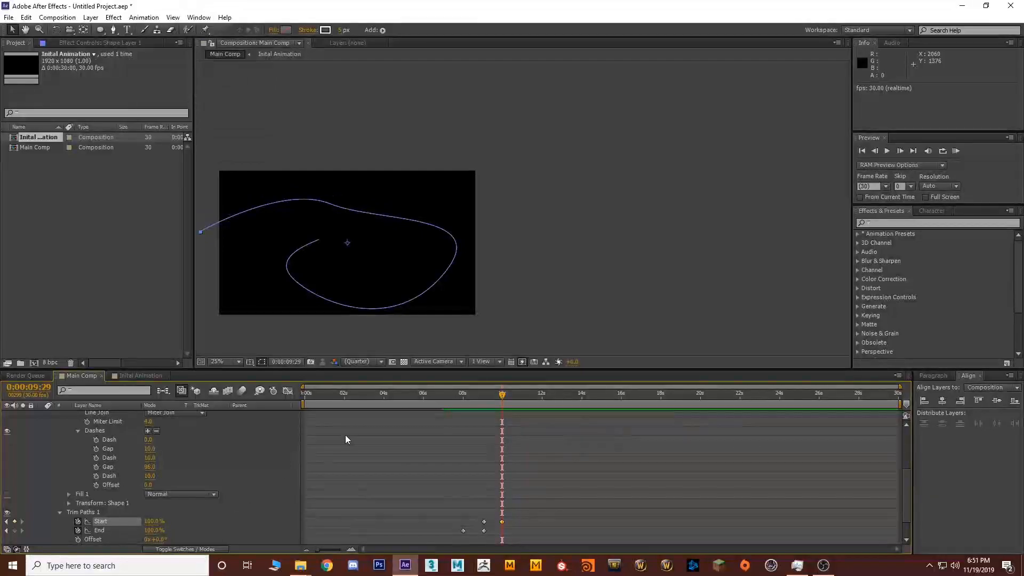
- Preview the dashed line drawing on and disappearing, starting just before 0:00:08:00
drag(502, 401, 457, 398)
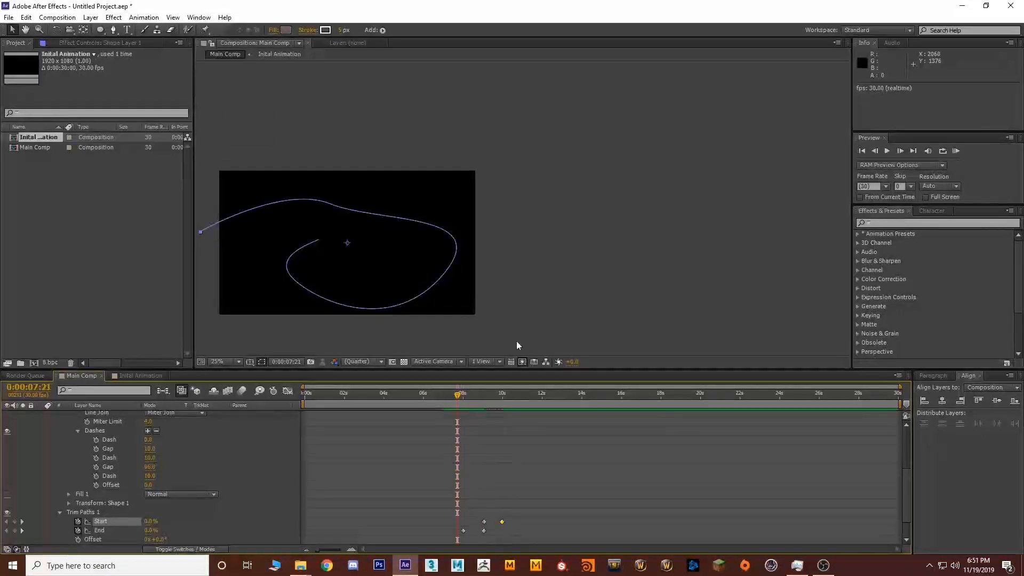
click(546, 305)
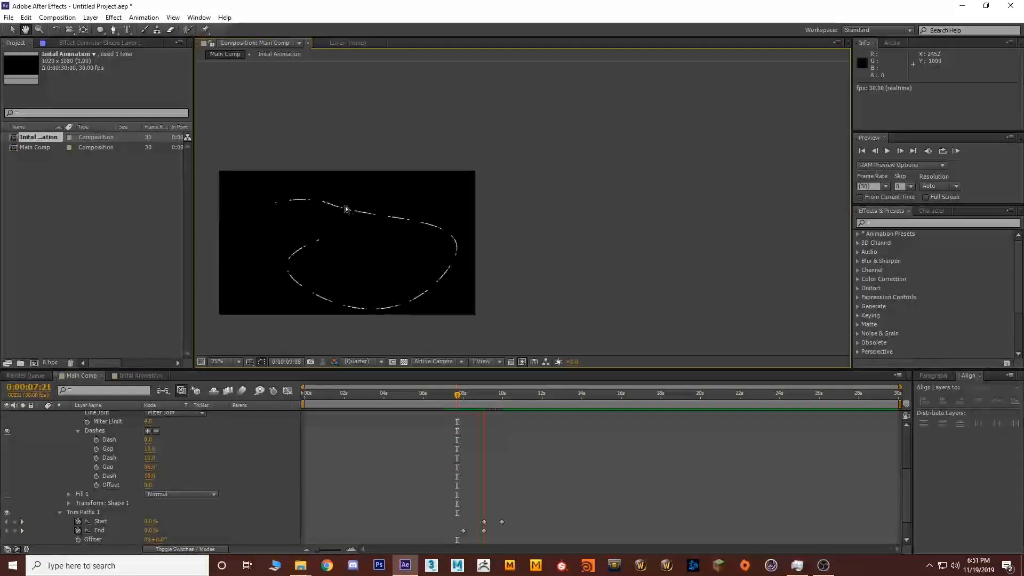
drag(510, 401, 458, 405)
key(space)
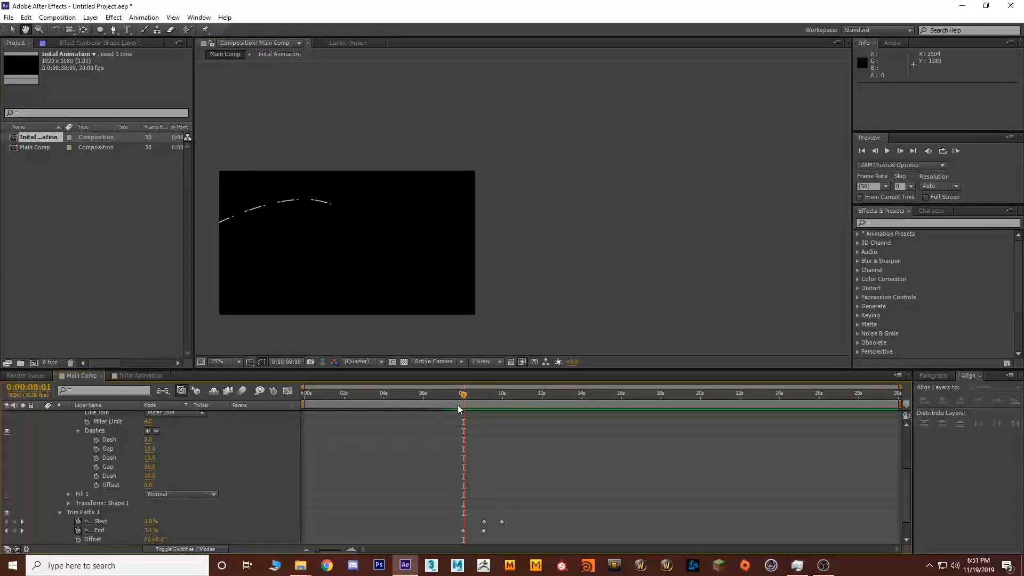
- Move the current time to 0:00:09:29 and centre the whole composition frame in the viewer at 25% zoom
click(505, 399)
key(h)
drag(352, 238, 455, 235)
scroll(454, 234, up, 2)
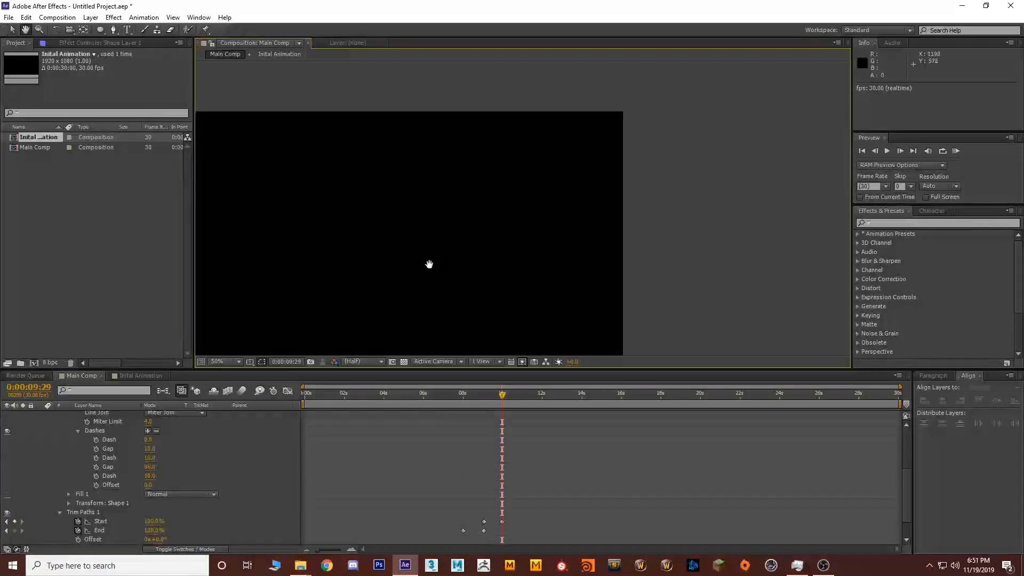
key(v)
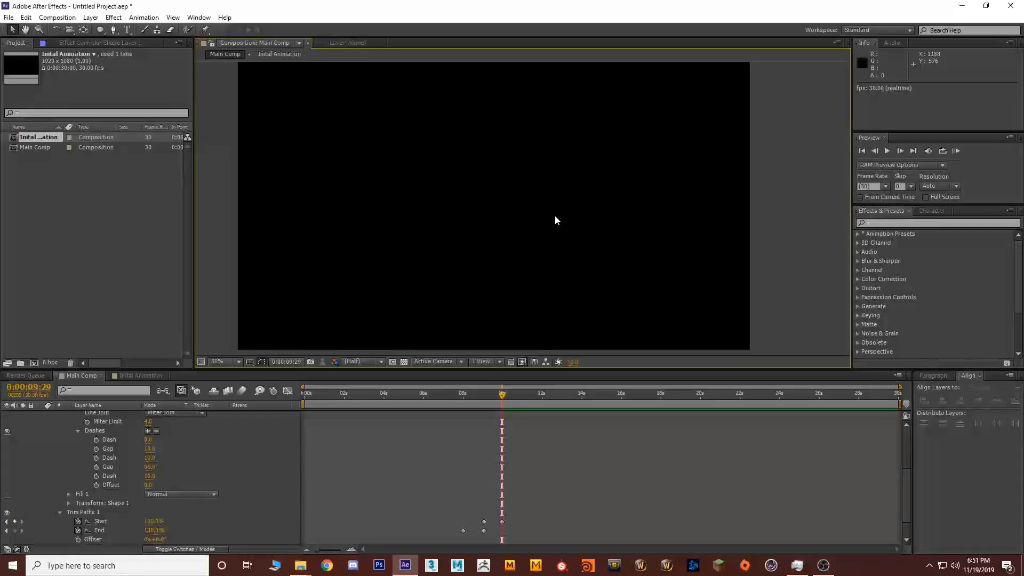
scroll(555, 219, down, 2)
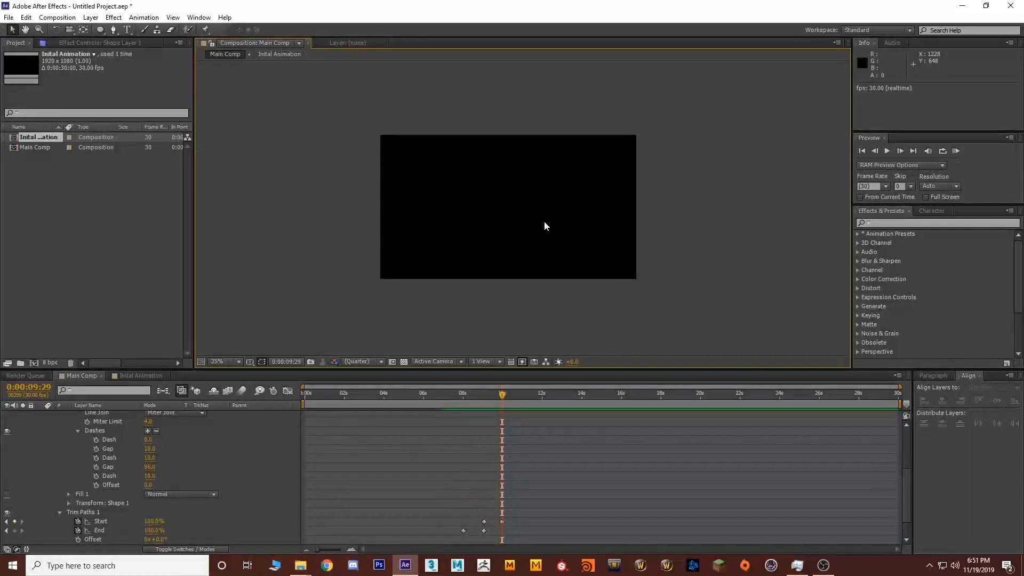
- Draw an outlined circle about 630 px wide on a new shape layer and centre it in the composition
drag(100, 29, 124, 53)
drag(548, 181, 464, 96)
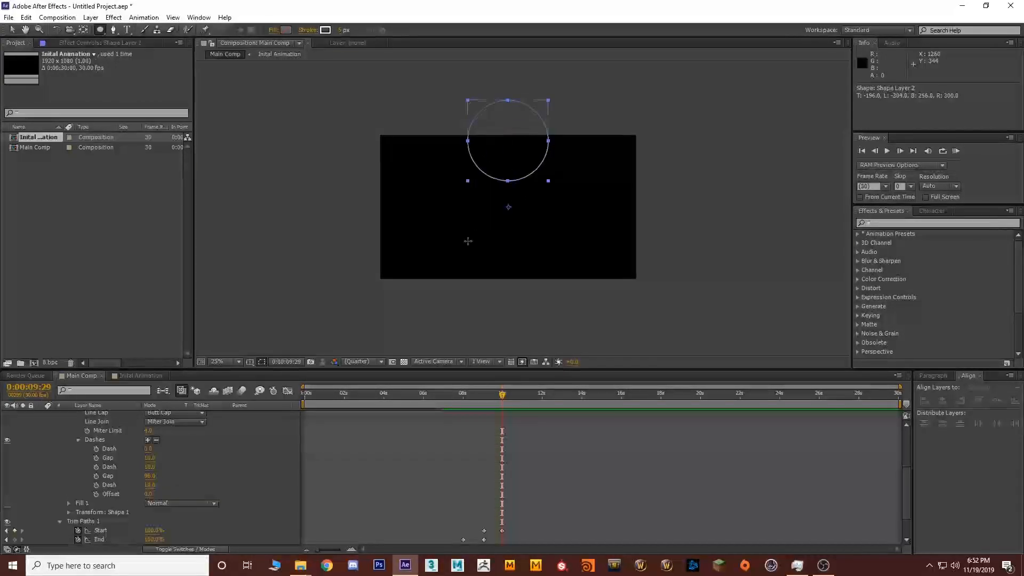
mouse_move(464, 244)
mouse_down()
mouse_move(479, 295)
mouse_move(467, 312)
mouse_up()
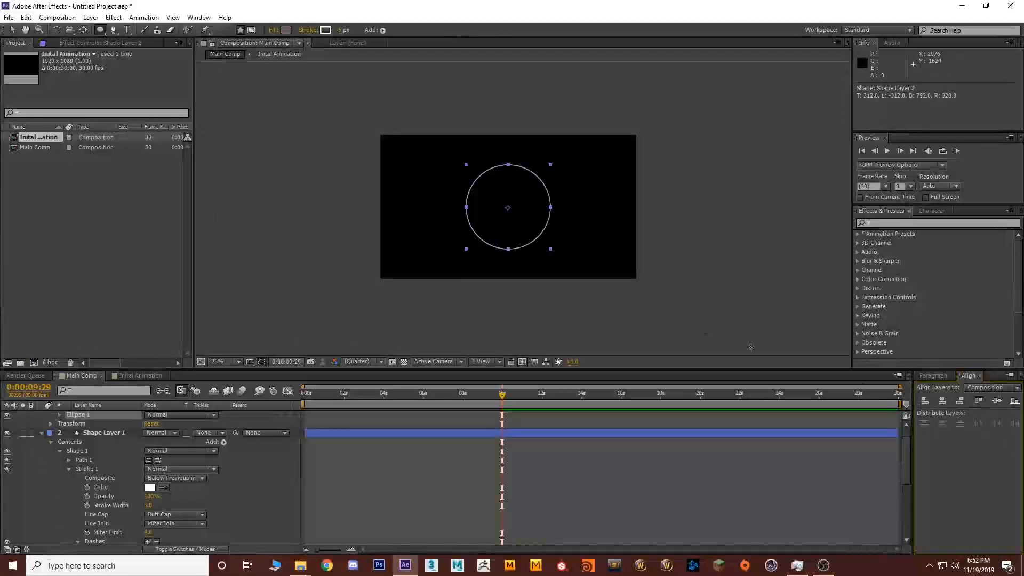
click(13, 30)
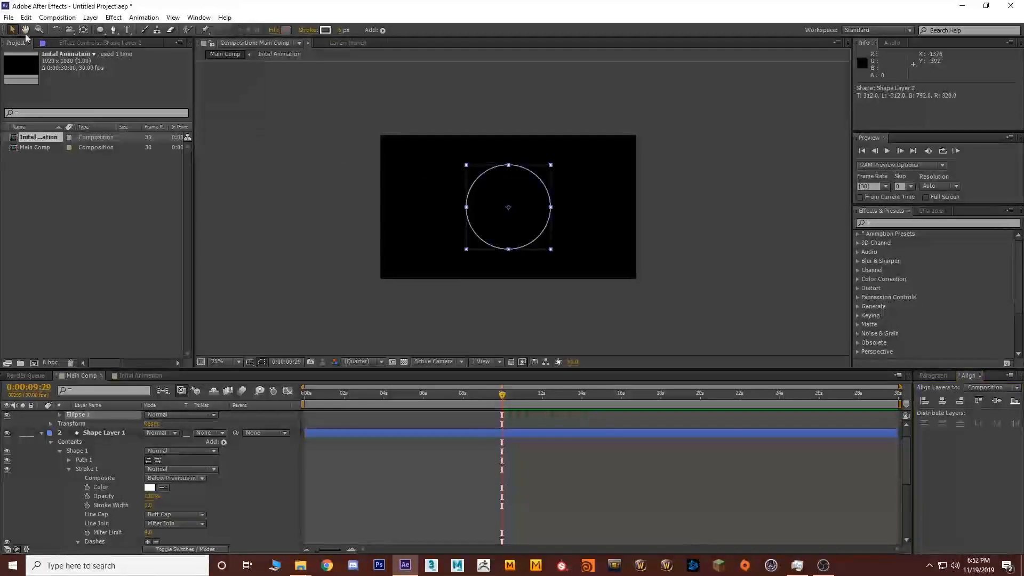
click(537, 310)
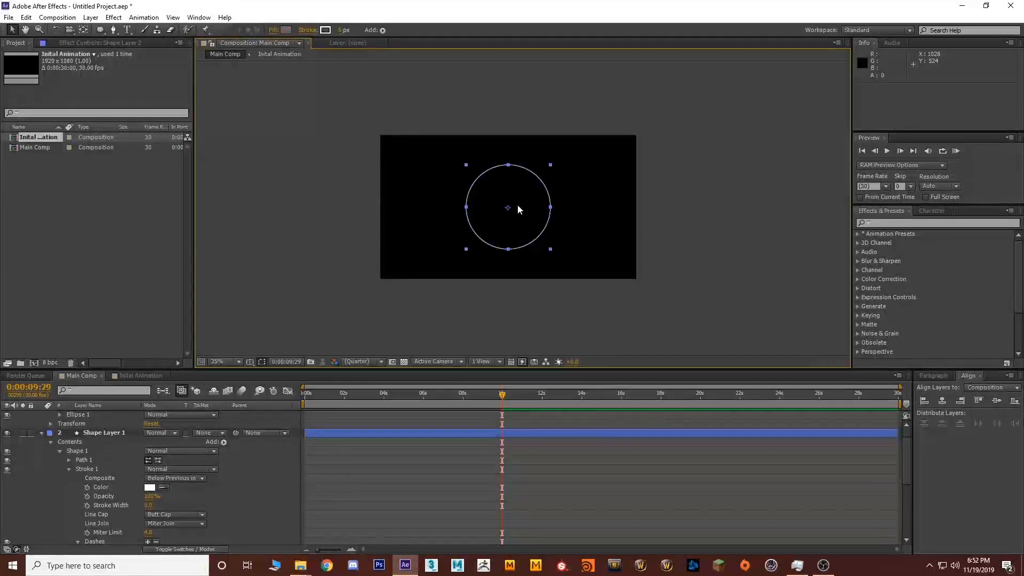
- Reveal the new circle layer's Scale, set it to 0% and keyframe it at 0:00:09:29
scroll(209, 469, up, 1)
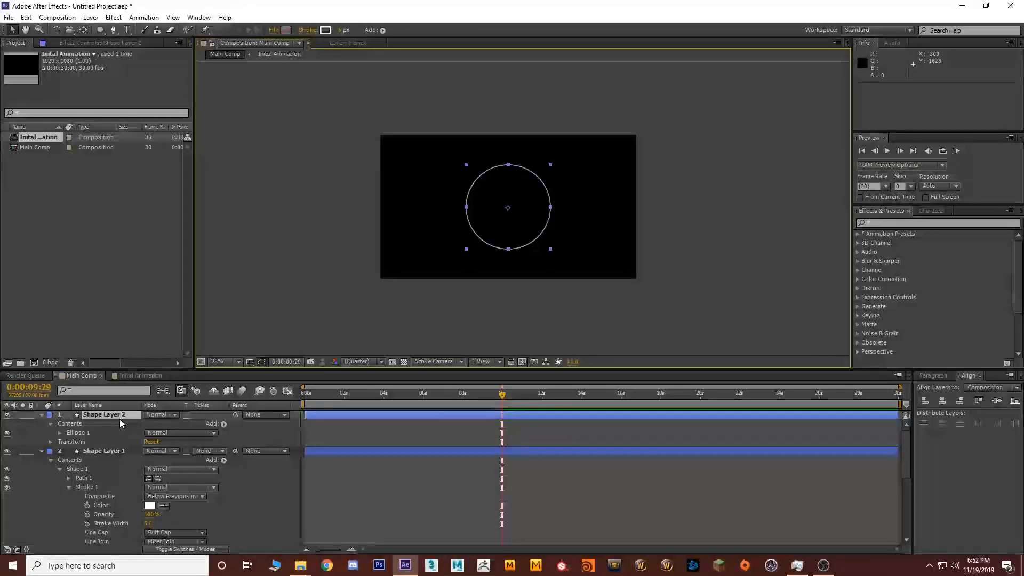
key(t)
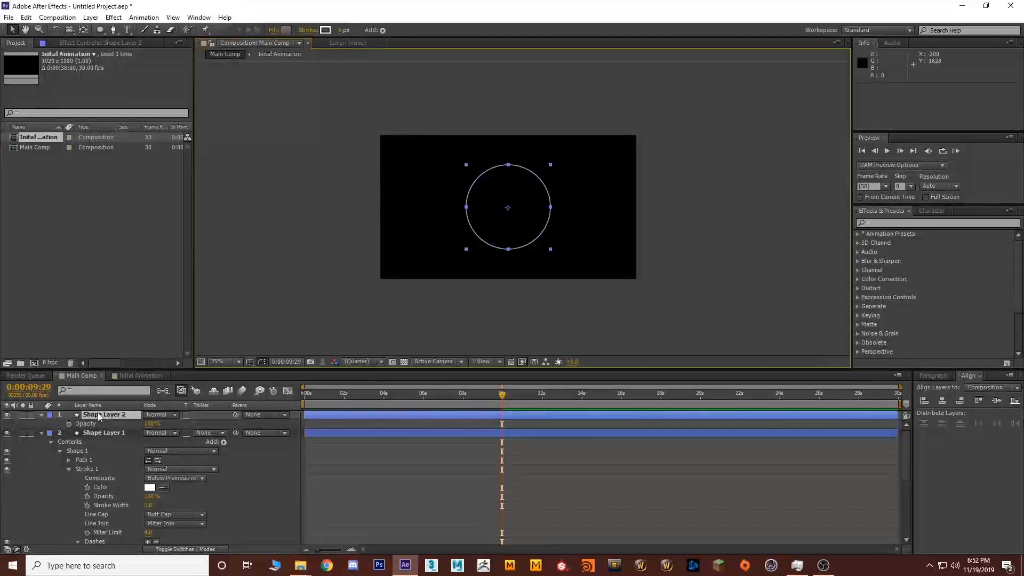
click(85, 424)
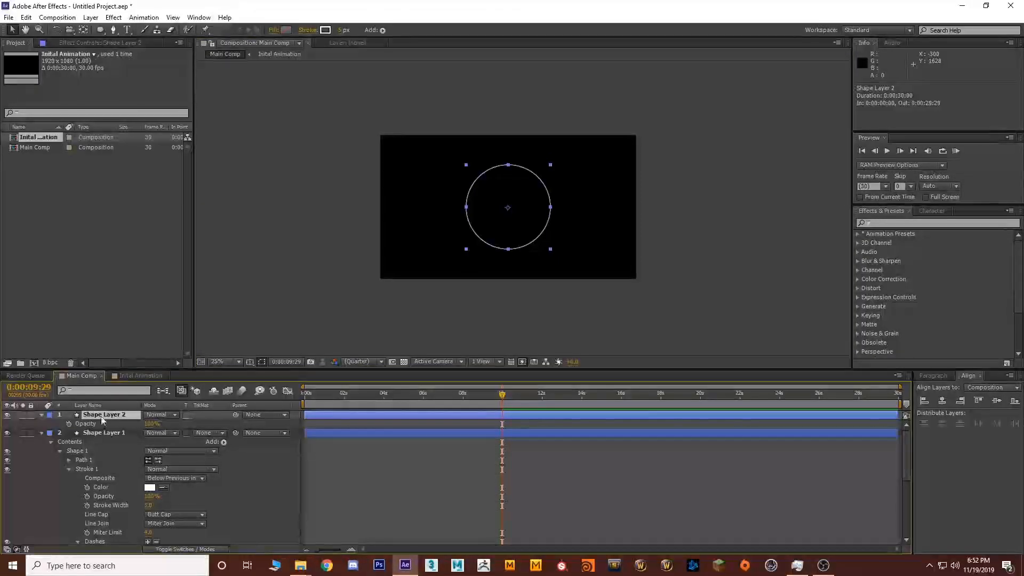
key(s)
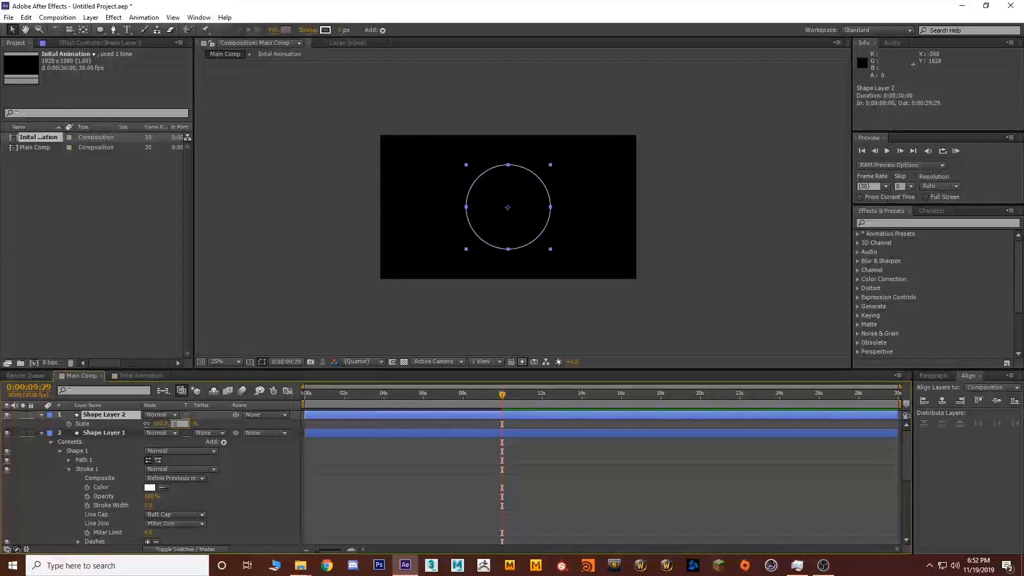
key(Return)
click(69, 424)
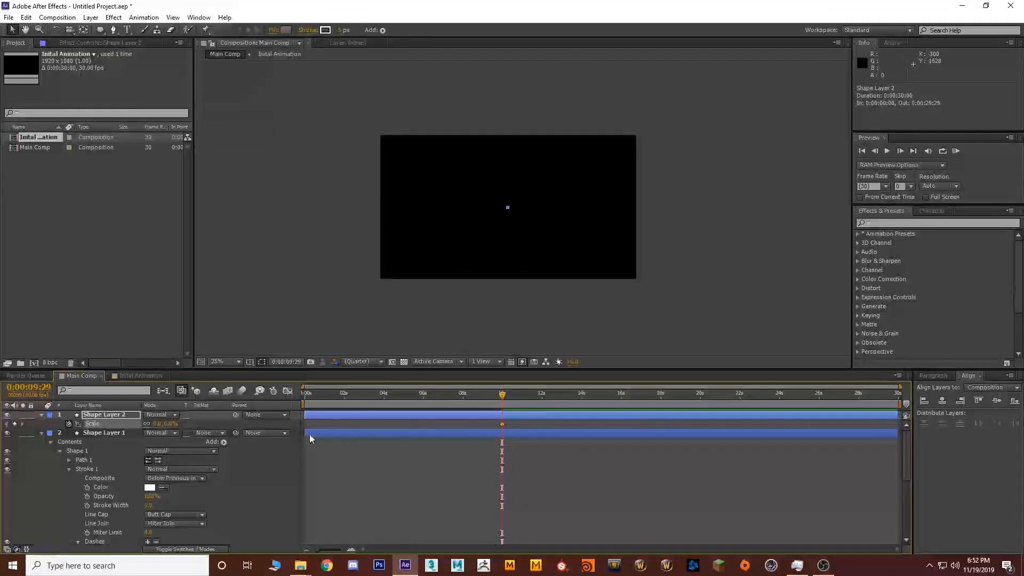
- Keyframe the circle layer's Scale to 368% at 0:00:10:20, beyond the frame edges, and preview its growth
drag(502, 395, 519, 400)
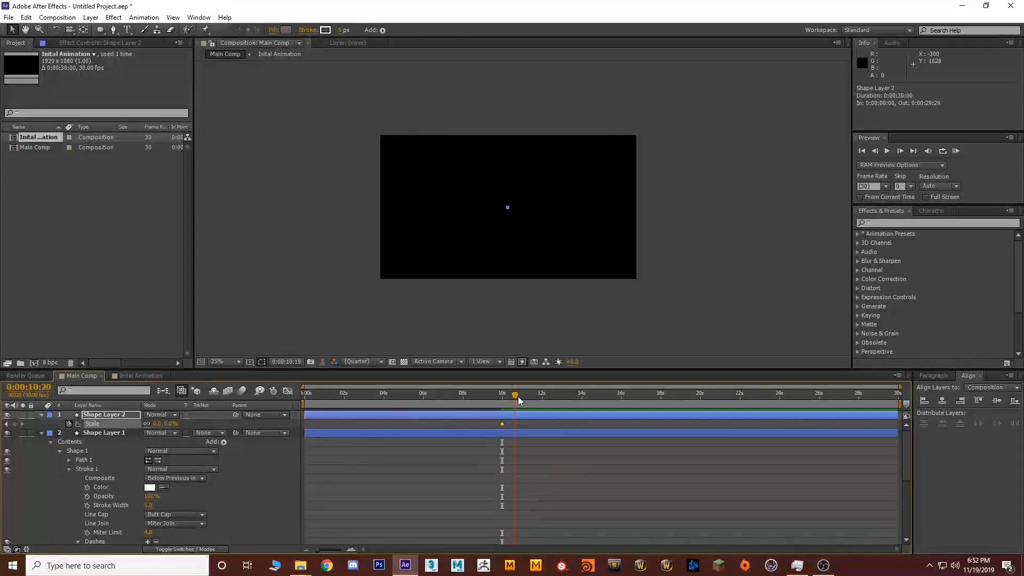
drag(167, 425, 222, 418)
text(10)
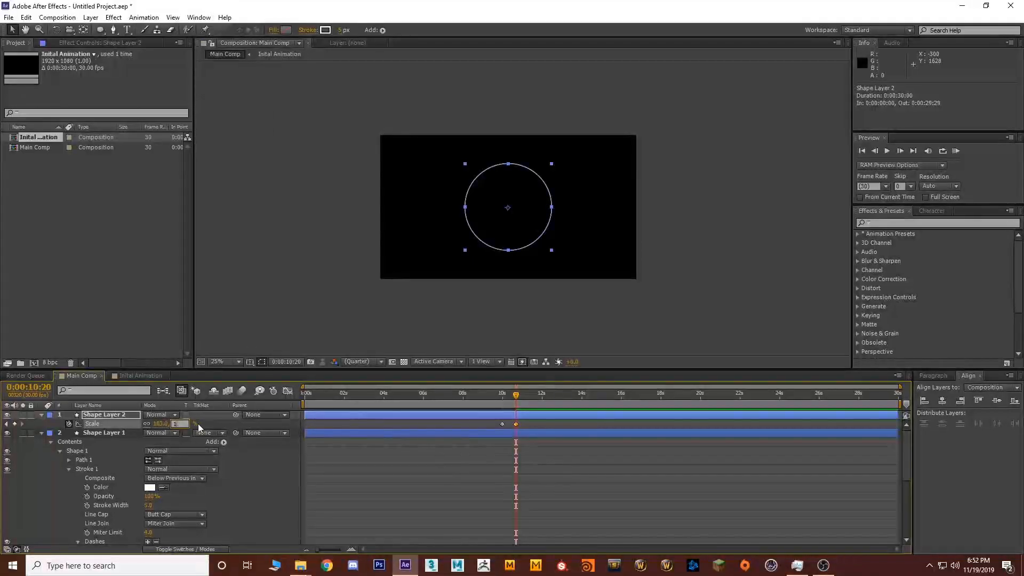
click(194, 424)
drag(172, 424, 355, 416)
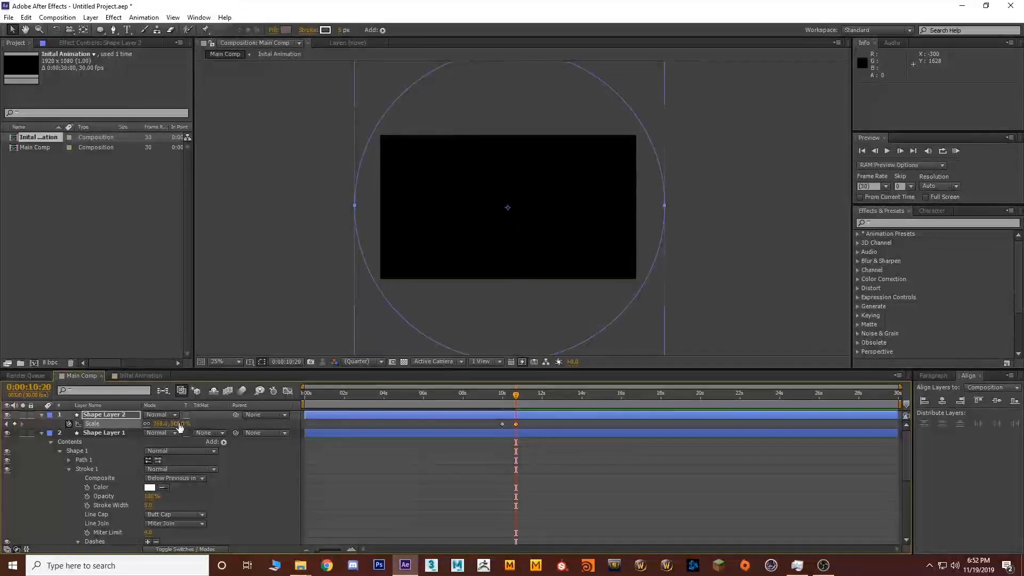
drag(515, 396, 491, 399)
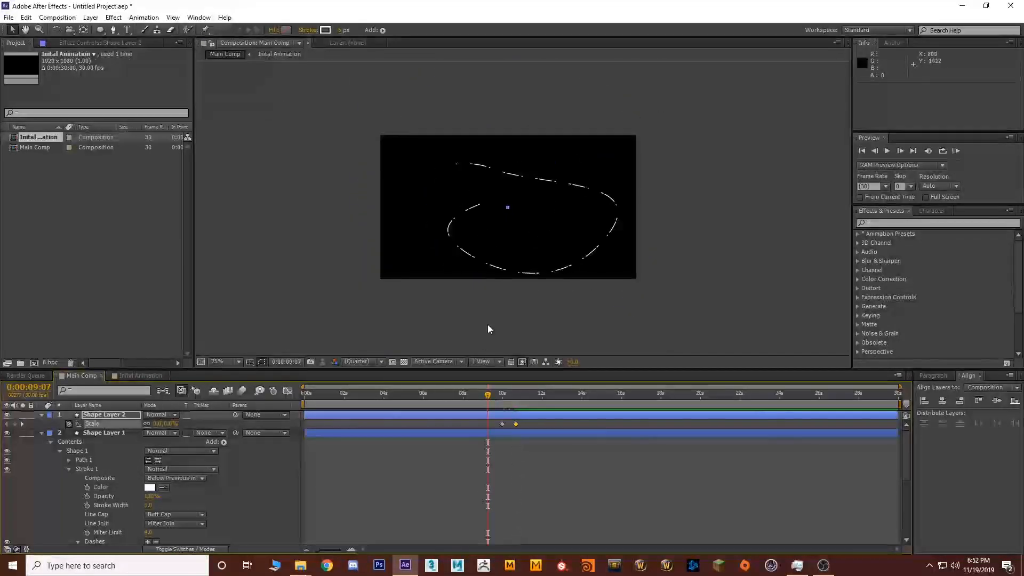
click(493, 324)
key(space)
key(space)
- Paste two copies of the growing circle layer, stagger their start times, and preview the successive rings
drag(518, 395, 516, 395)
click(503, 414)
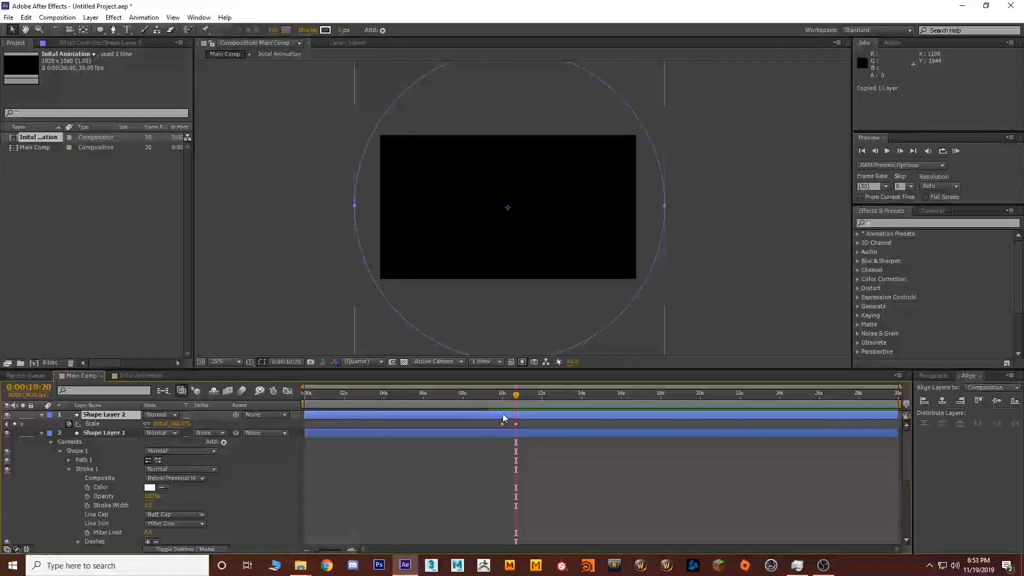
key(ctrl+v)
drag(508, 418, 490, 401)
key(ctrl+v)
click(509, 336)
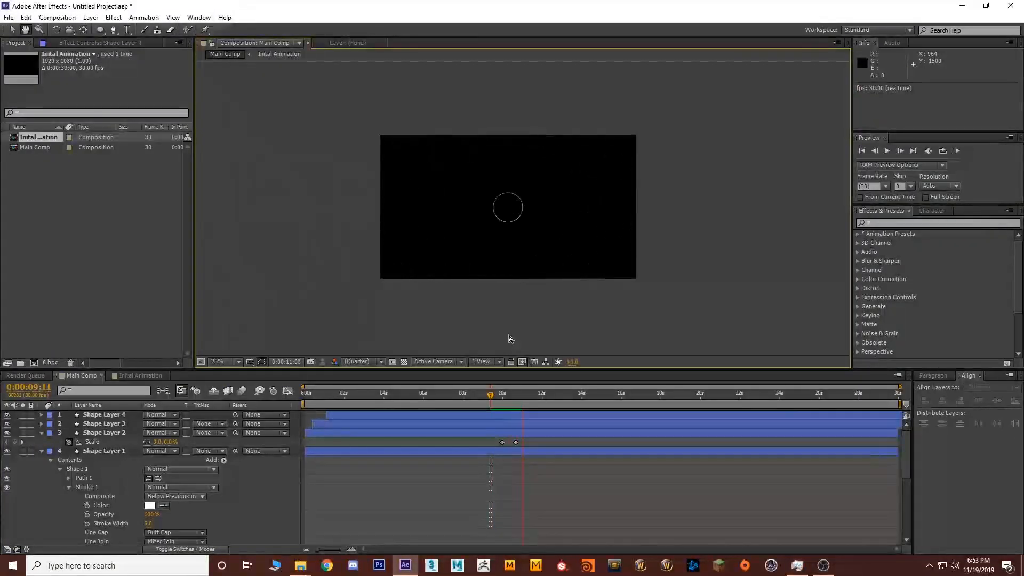
key(space)
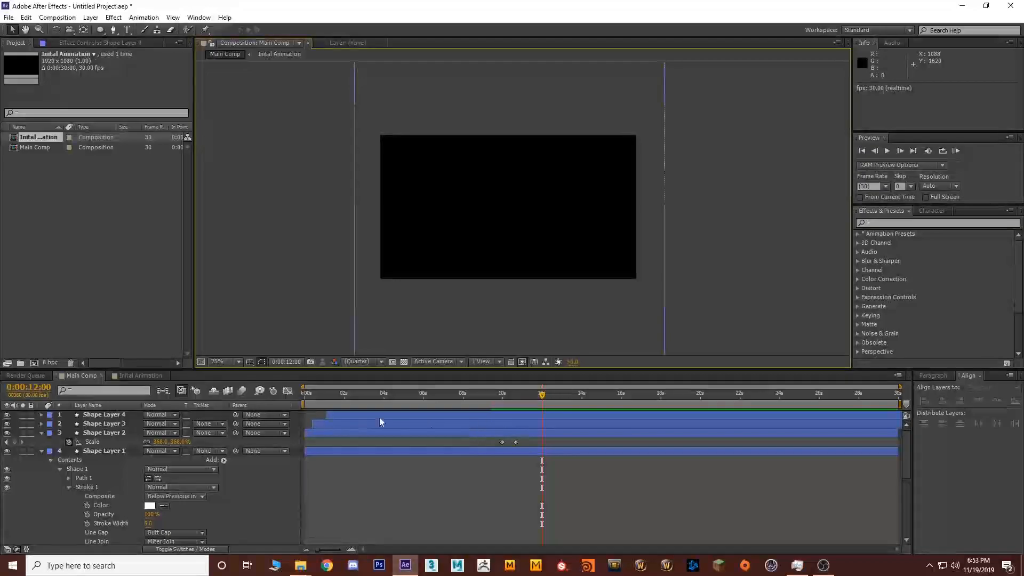
- Shift Shape Layer 4 to start at 0:00:00:26 and preview the rings from about 0:00:09:05
drag(355, 395, 281, 395)
scroll(303, 419, up, 3)
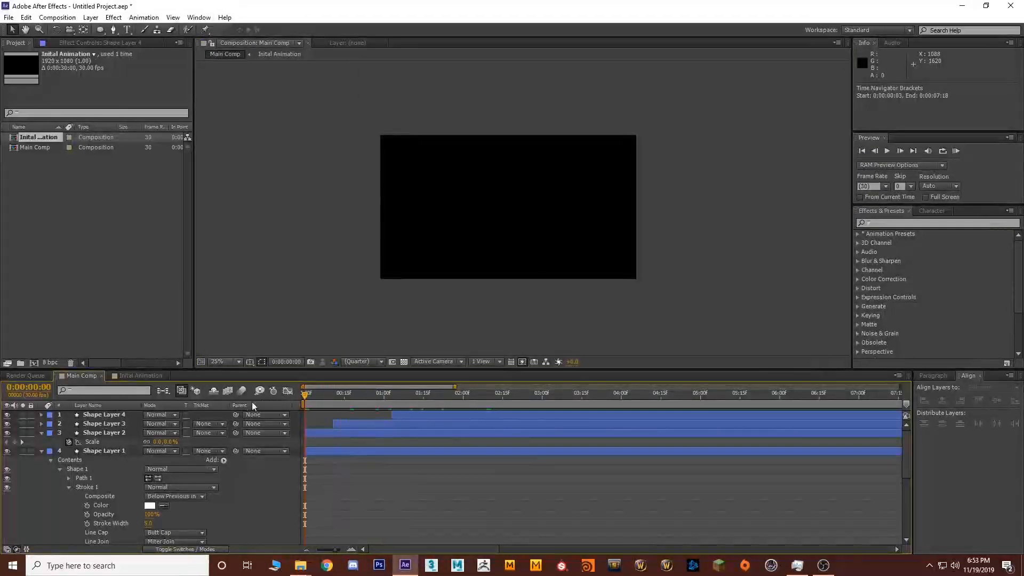
drag(406, 414, 388, 418)
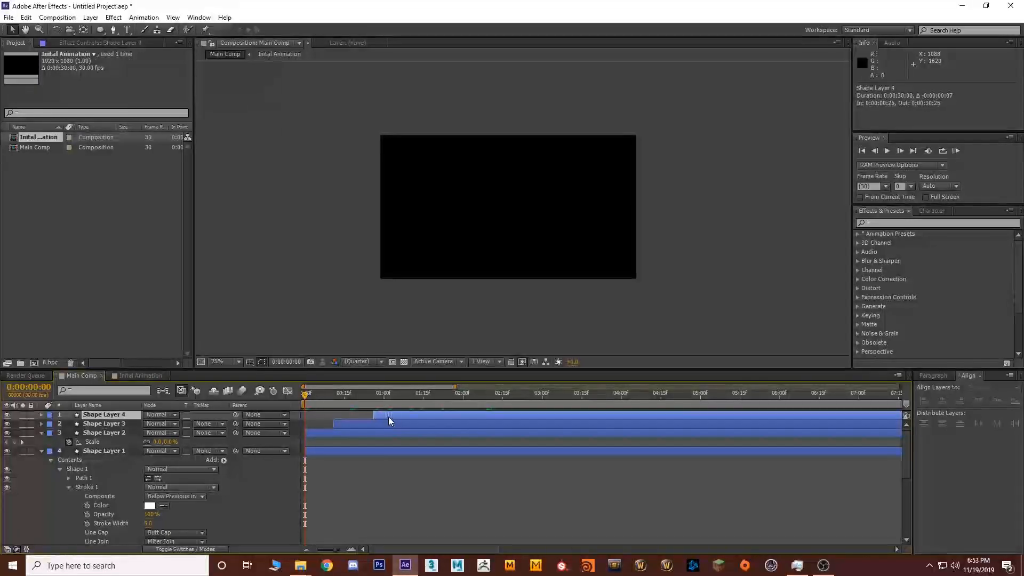
click(372, 398)
key(space)
scroll(650, 449, down, 3)
click(488, 398)
key(space)
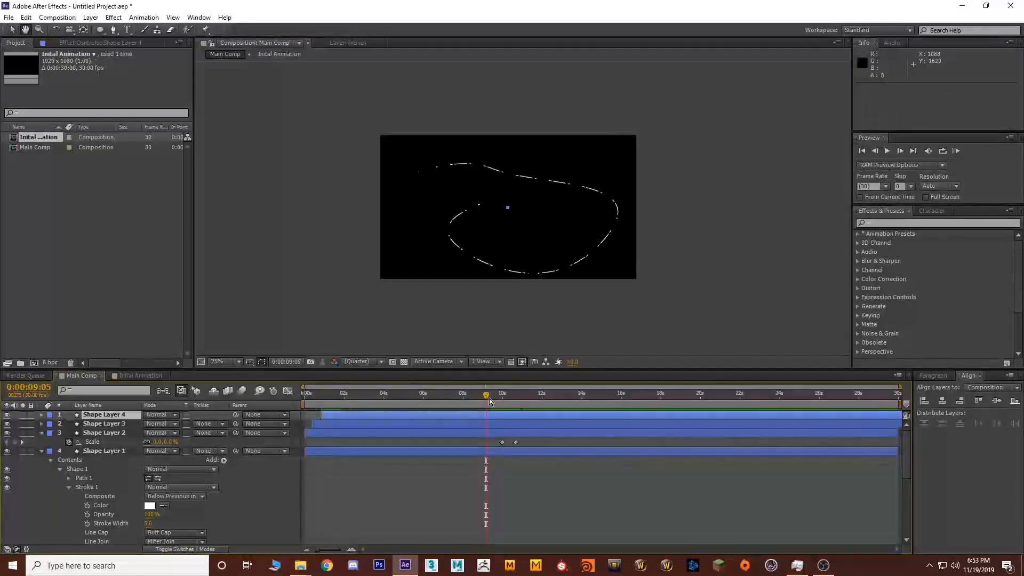
key(space)
click(544, 311)
click(704, 302)
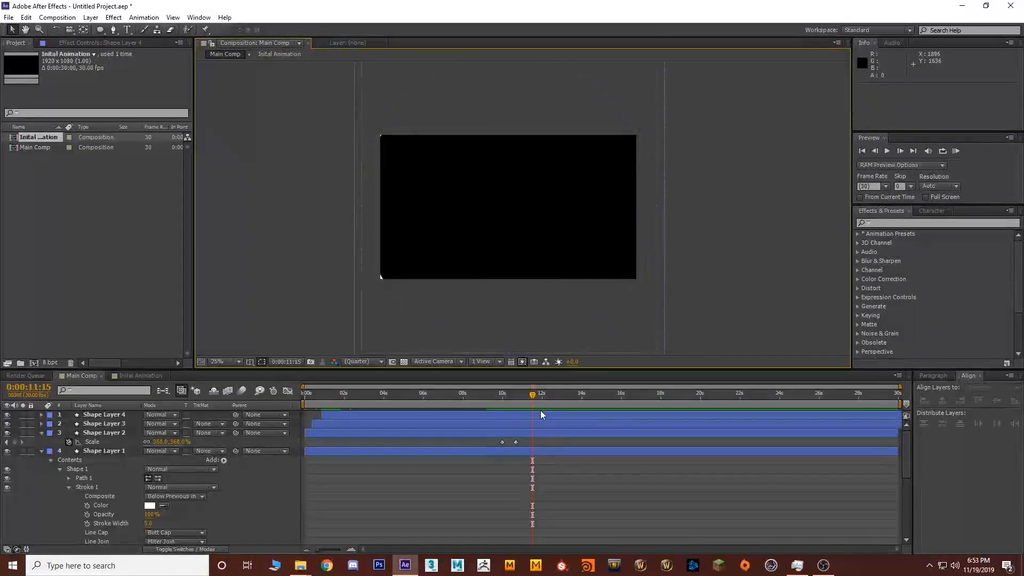
- At 0:00:11:24, draw a short vertical line on a new shape layer just above the composition's centre using the Pen tool
drag(537, 398, 527, 359)
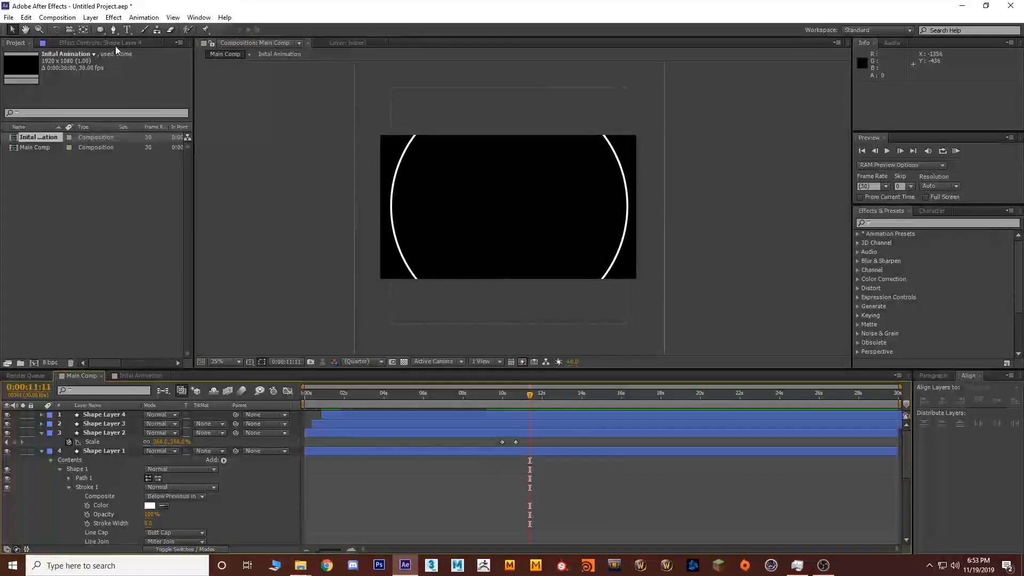
drag(534, 400, 539, 397)
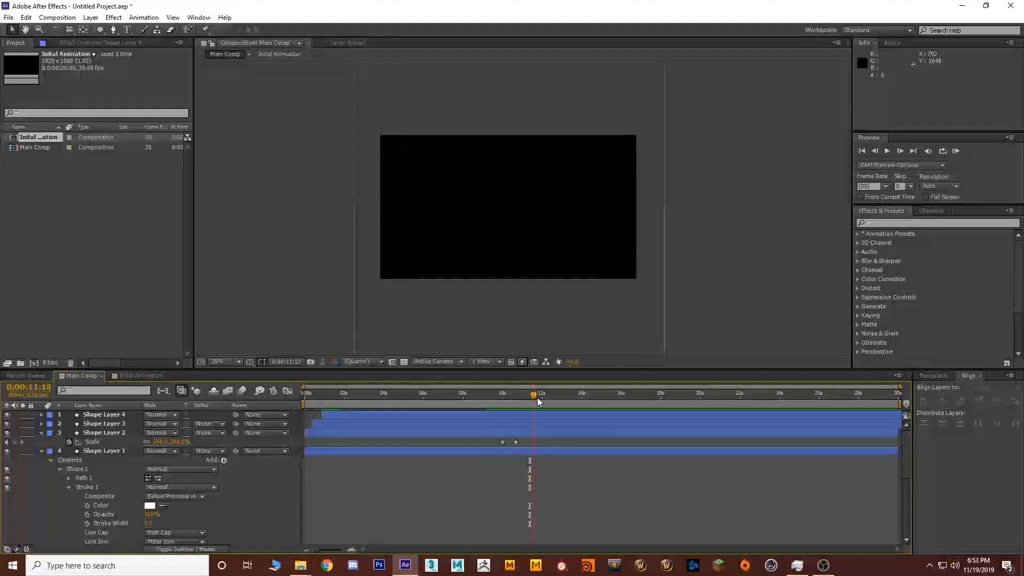
scroll(509, 196, up, 1)
scroll(508, 196, down, 1)
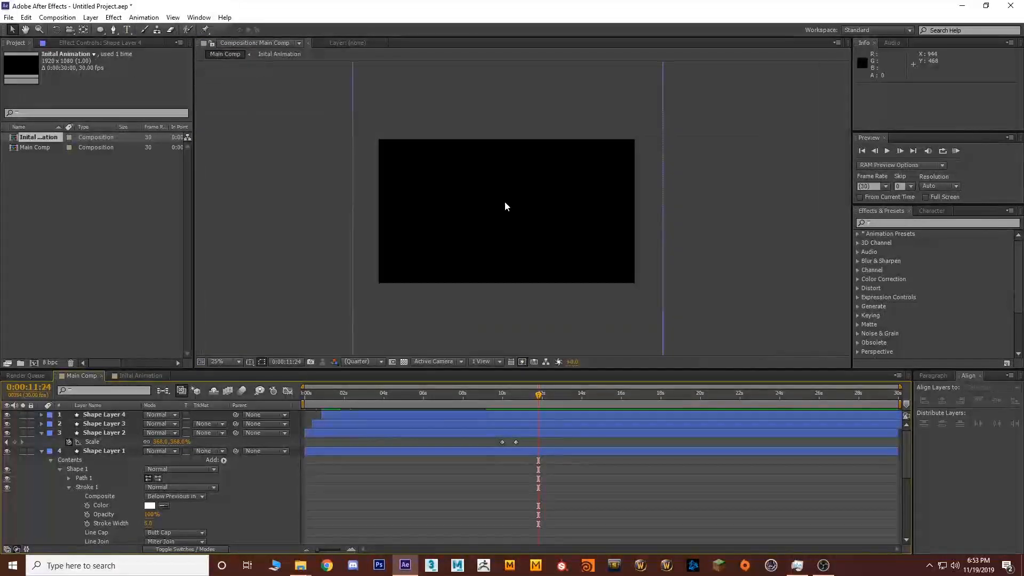
click(113, 30)
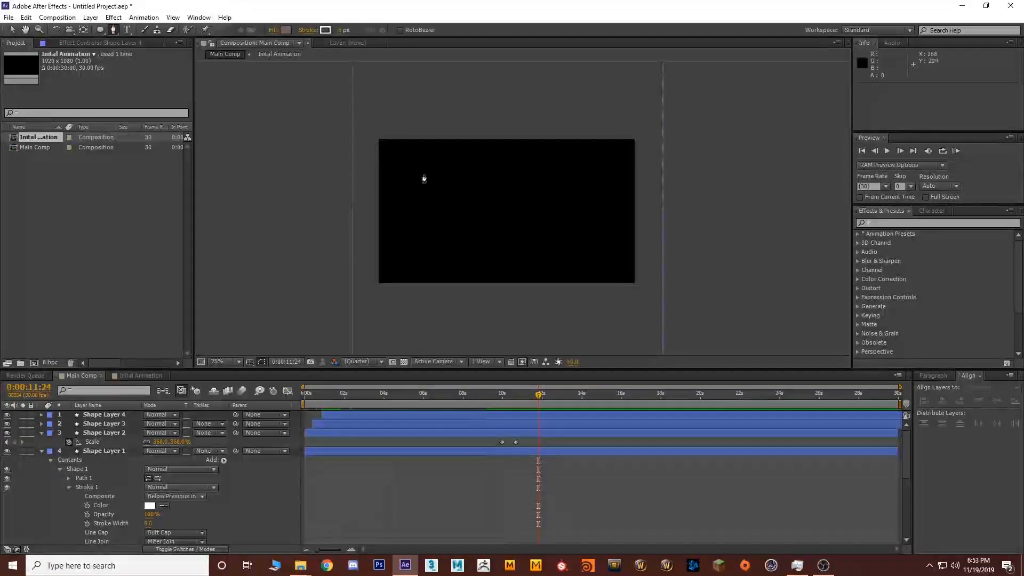
click(502, 207)
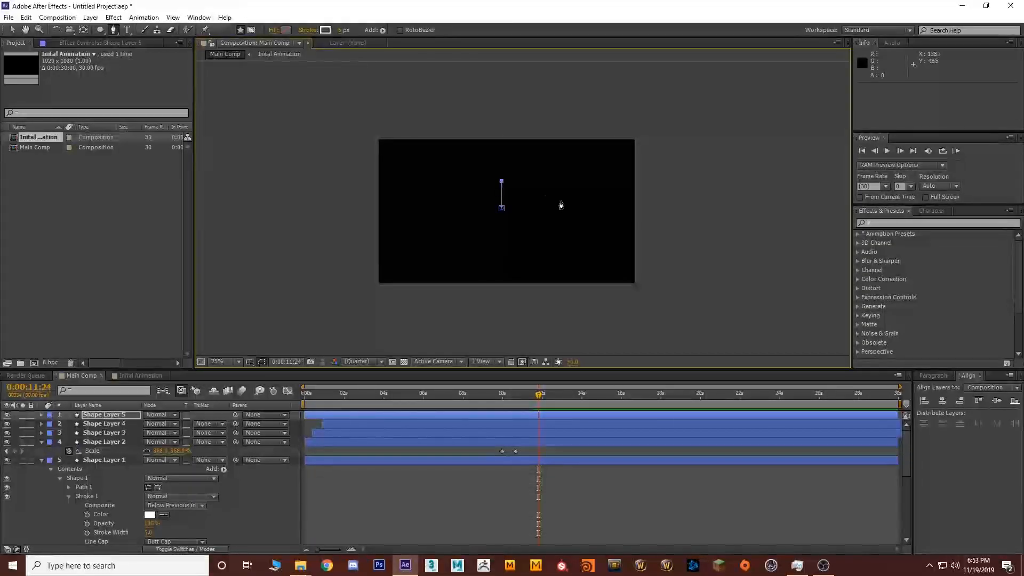
scroll(497, 209, up, 1)
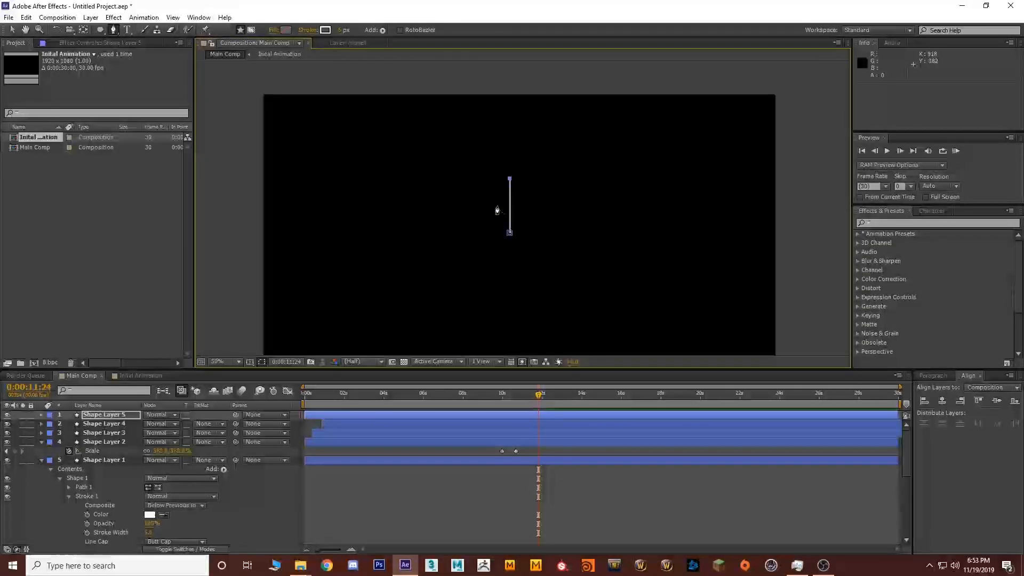
drag(516, 261, 507, 236)
click(15, 31)
scroll(513, 233, down, 1)
click(708, 289)
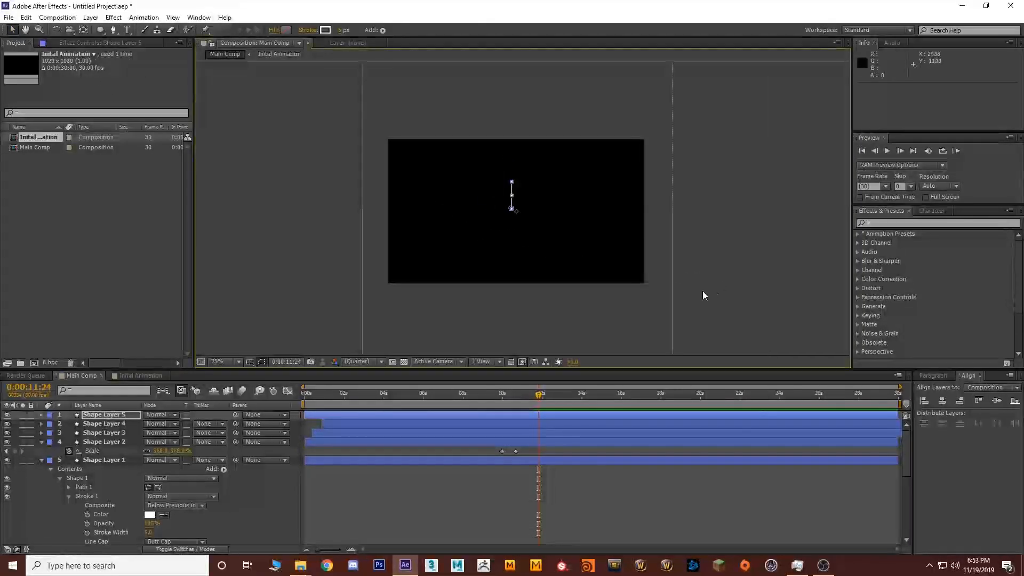
- Select the vertical line's shape layer and add a Repeater to its contents
click(511, 205)
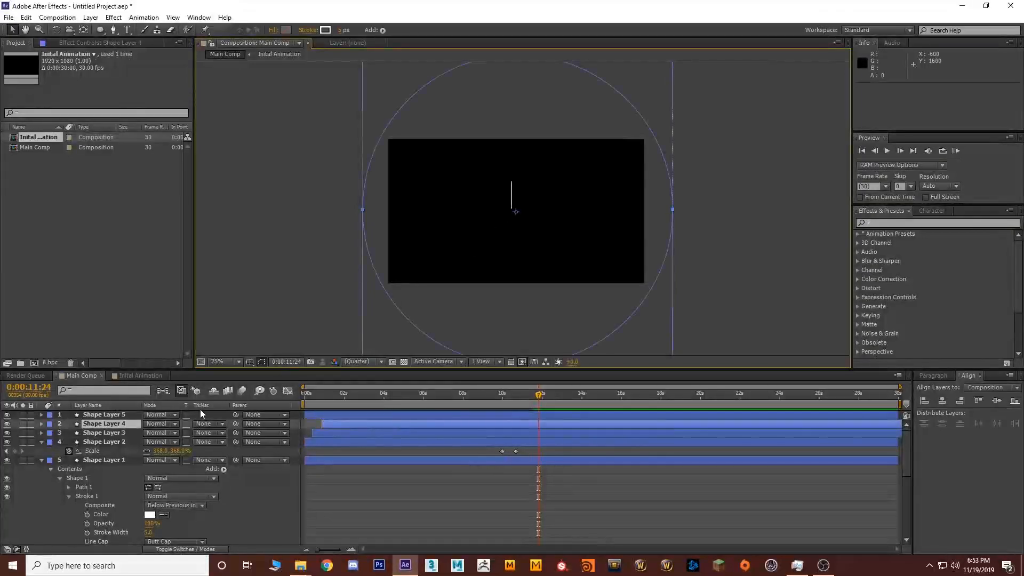
click(515, 200)
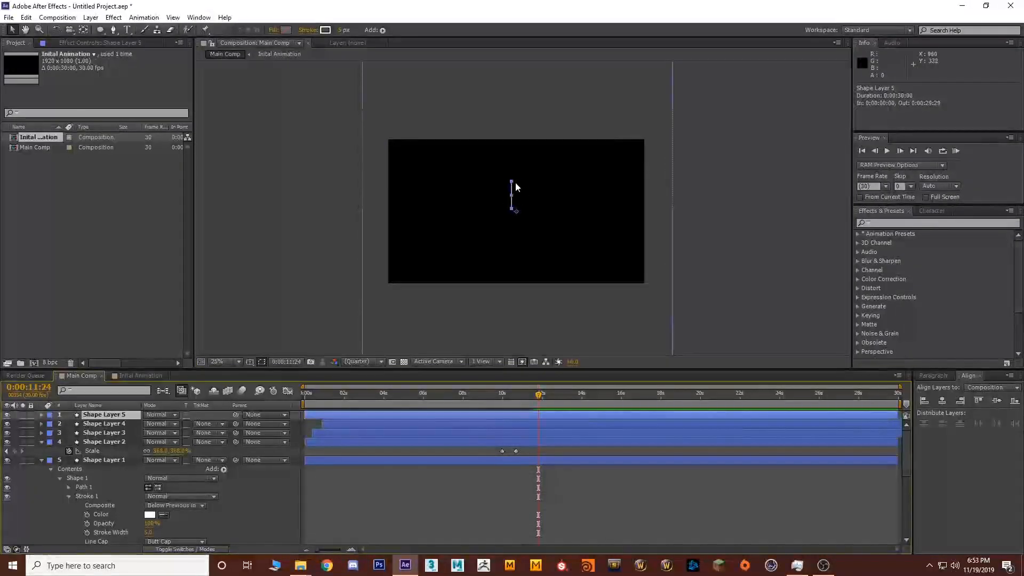
click(41, 415)
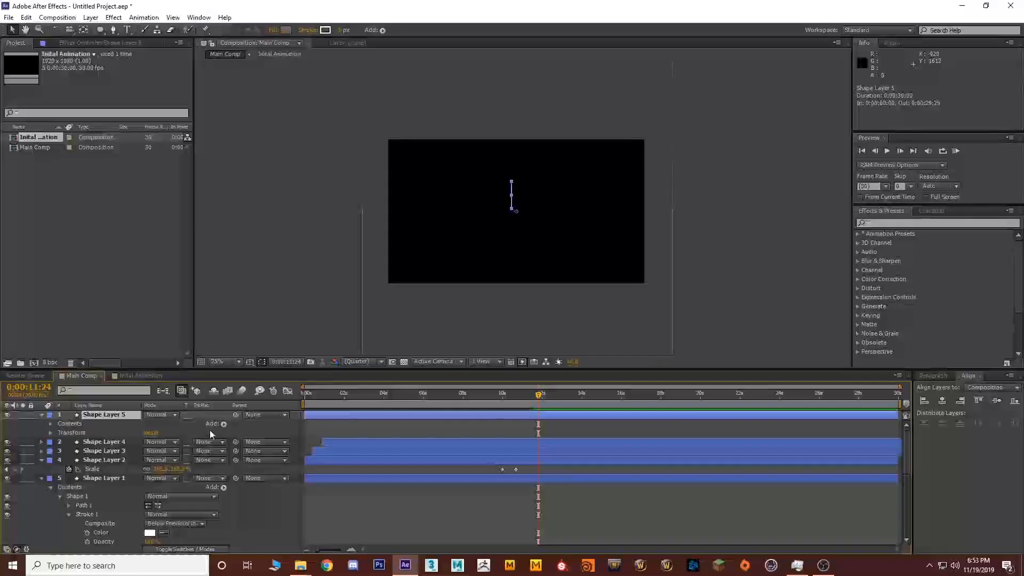
click(223, 424)
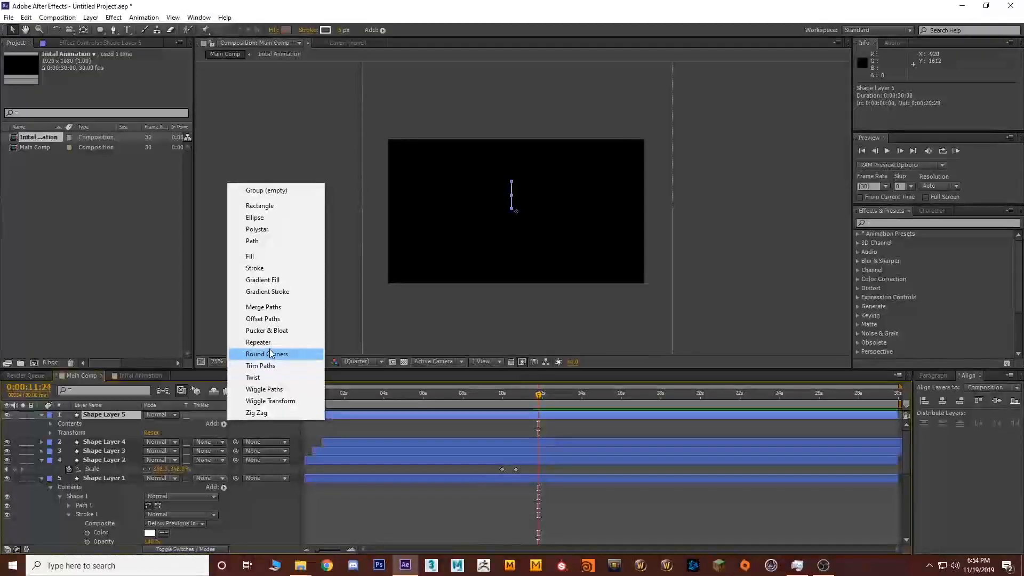
click(298, 315)
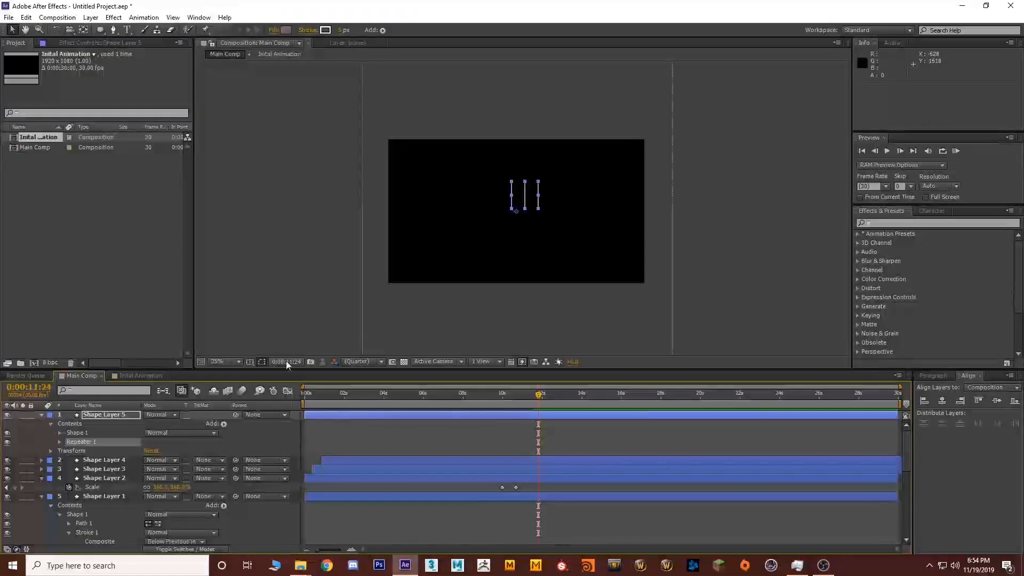
- Set the line Repeater's Copies to 21 and expand its Transform properties
click(58, 442)
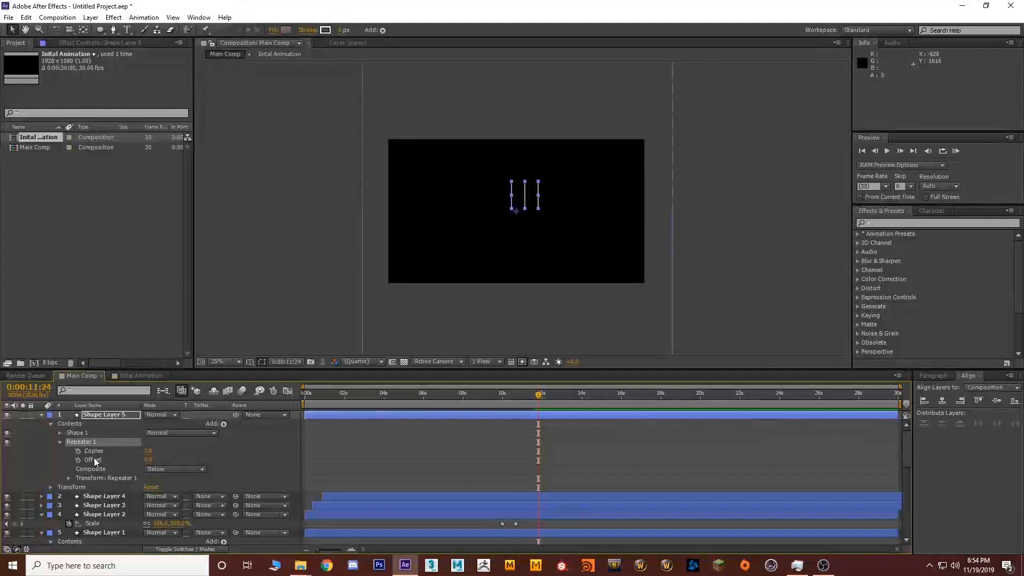
drag(148, 451, 154, 450)
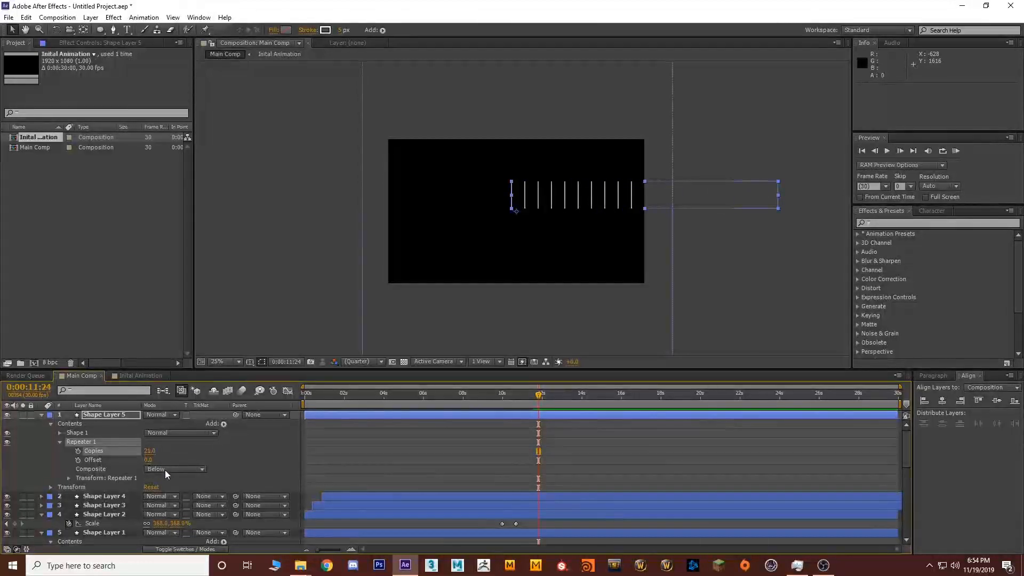
click(68, 477)
scroll(120, 477, down, 1)
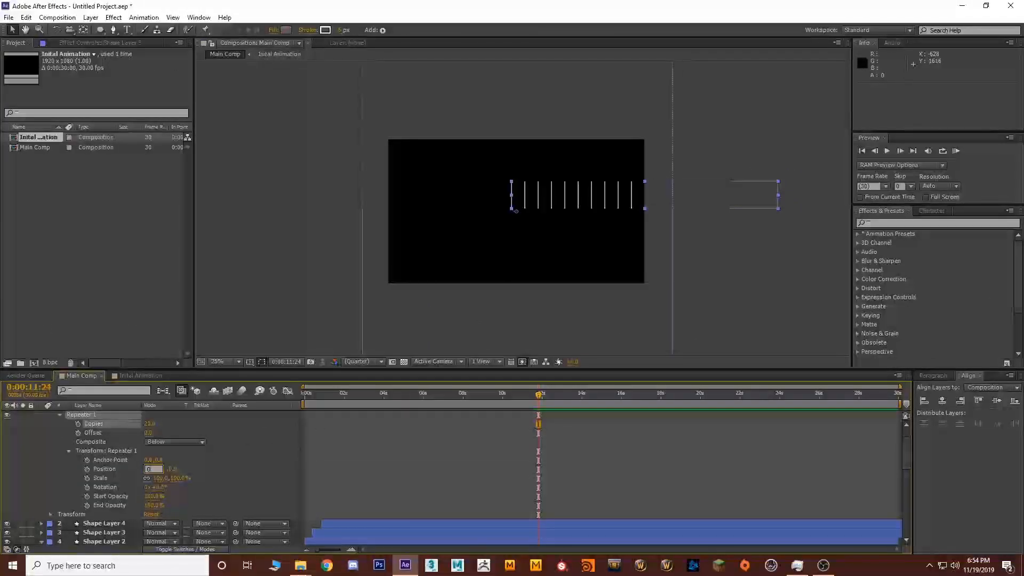
- Set the Repeater's Position to 0, 0, its Rotation to 17°, and its Anchor Point Y to about 374, forming a ring
key(Return)
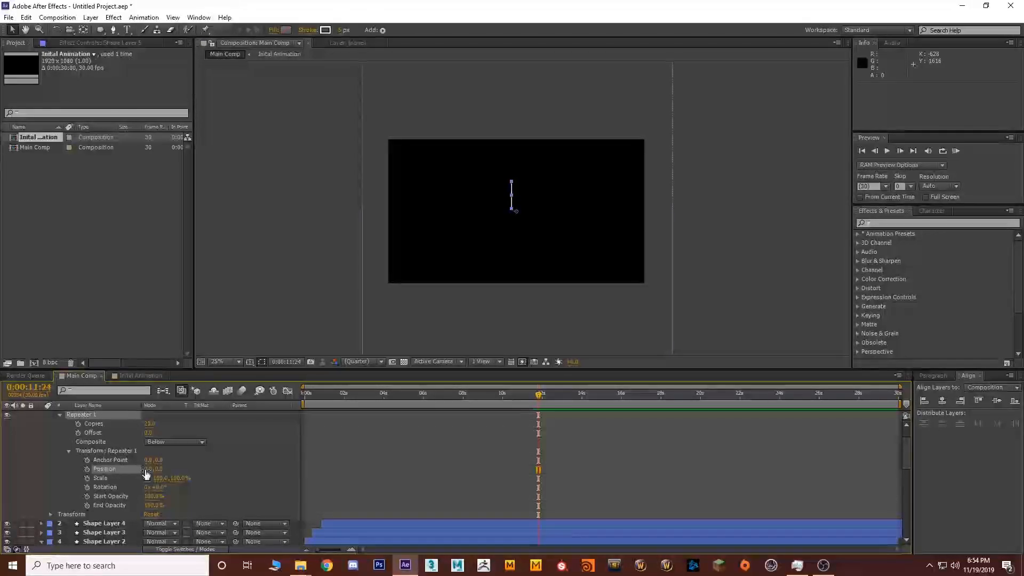
drag(158, 486, 166, 485)
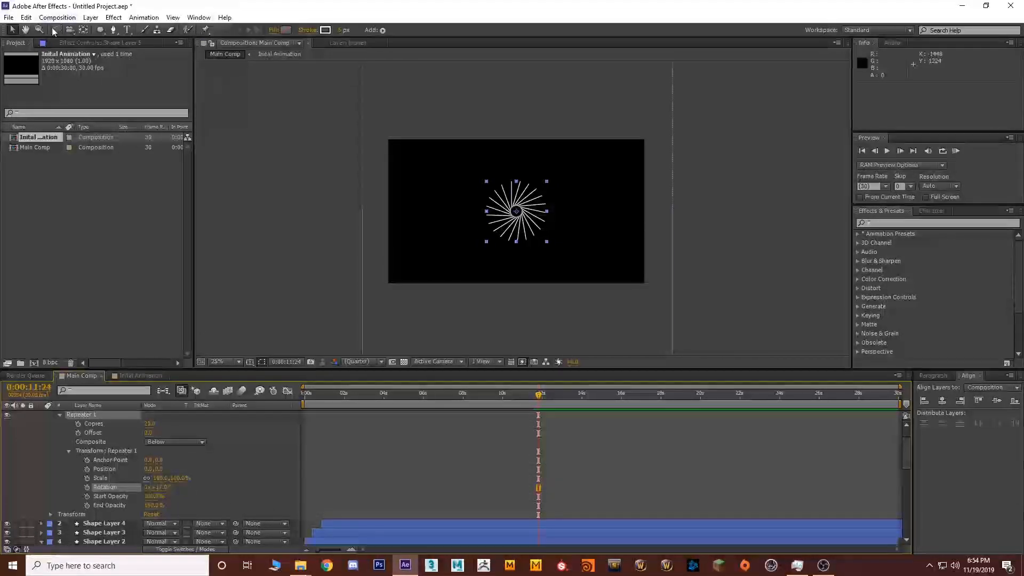
click(13, 30)
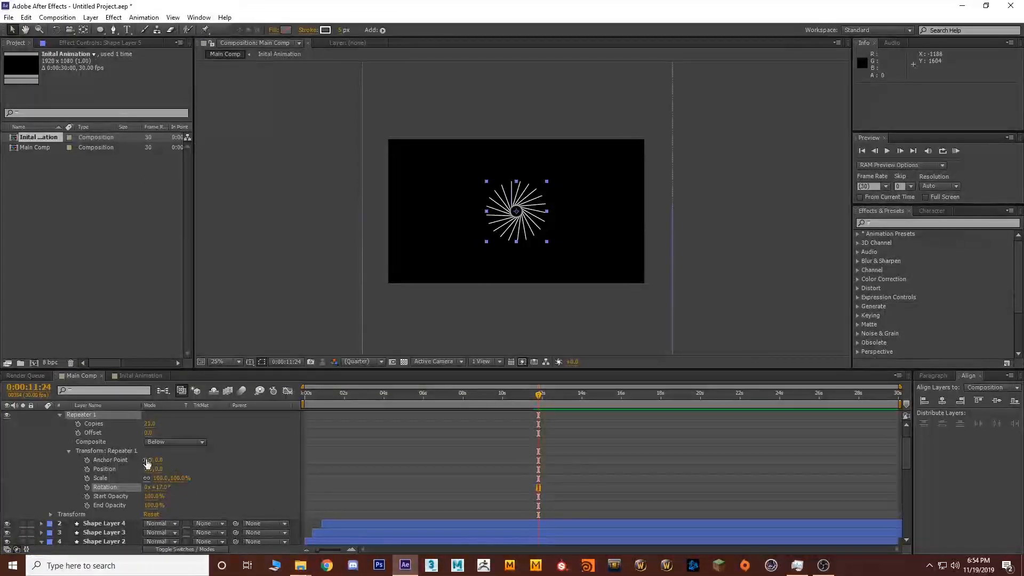
drag(156, 462, 352, 464)
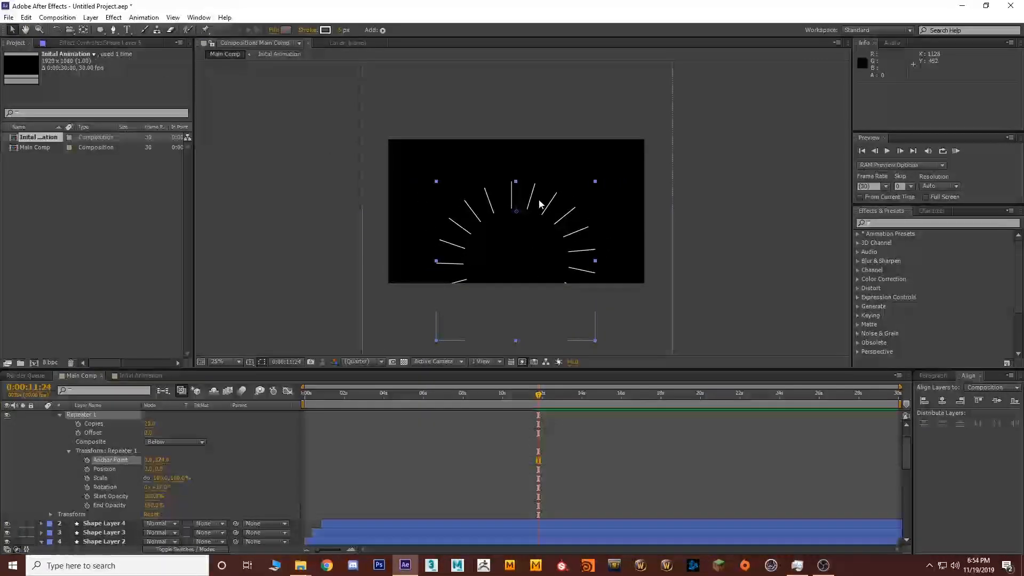
- Scale Shape Layer 5 to 74% and position it at 960, 228 so the ring of lines sits inside the frame
drag(536, 176, 536, 128)
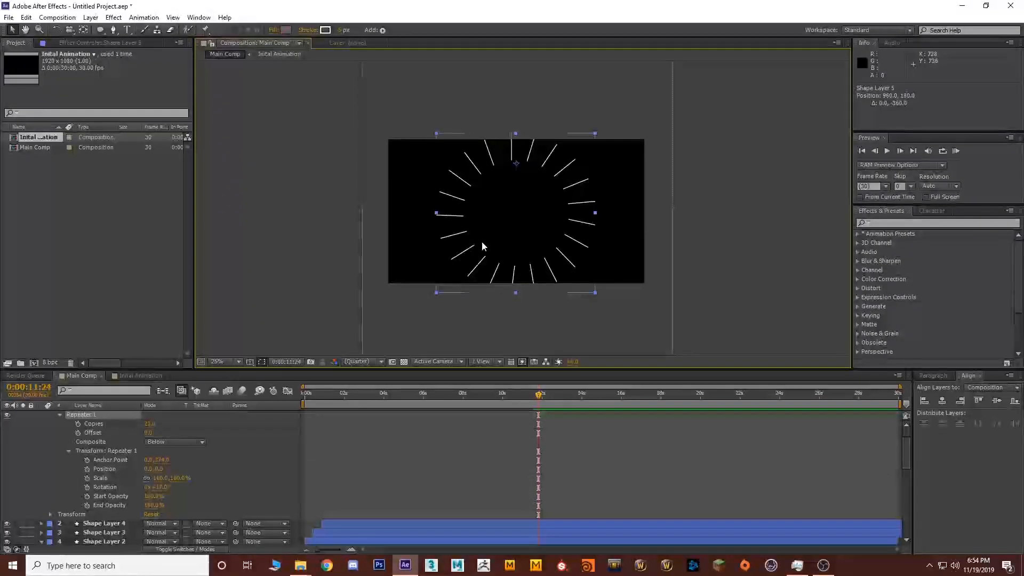
key(s)
drag(180, 423, 166, 424)
key(Down)
key(Down)
key(Down)
key(Down)
key(Down)
key(Down)
key(Down)
key(Down)
key(Down)
key(Down)
key(Down)
key(Down)
click(233, 94)
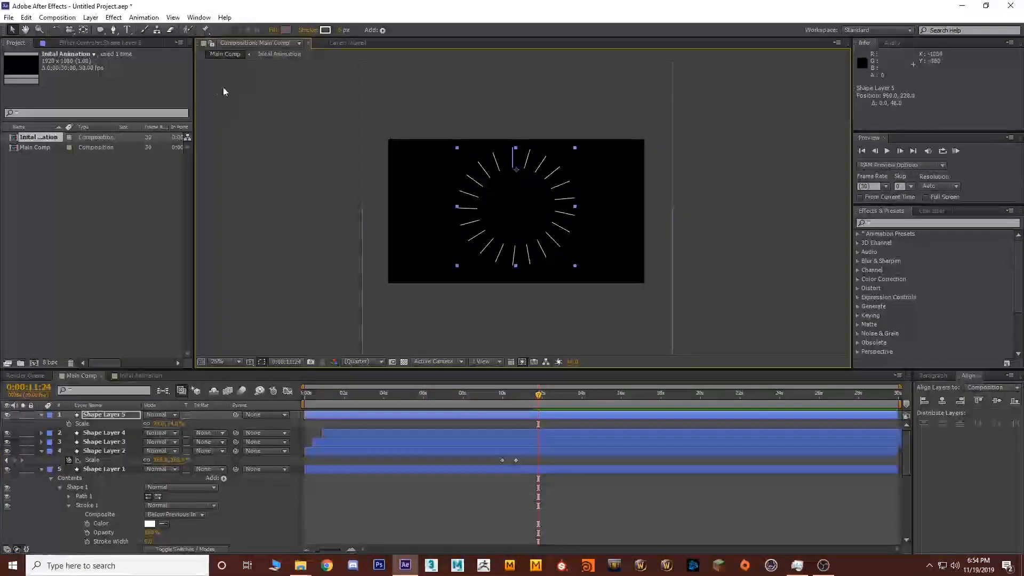
- Move Shape Layer 5's anchor point down to the centre of the ring with the Pan Behind tool
scroll(519, 178, up, 2)
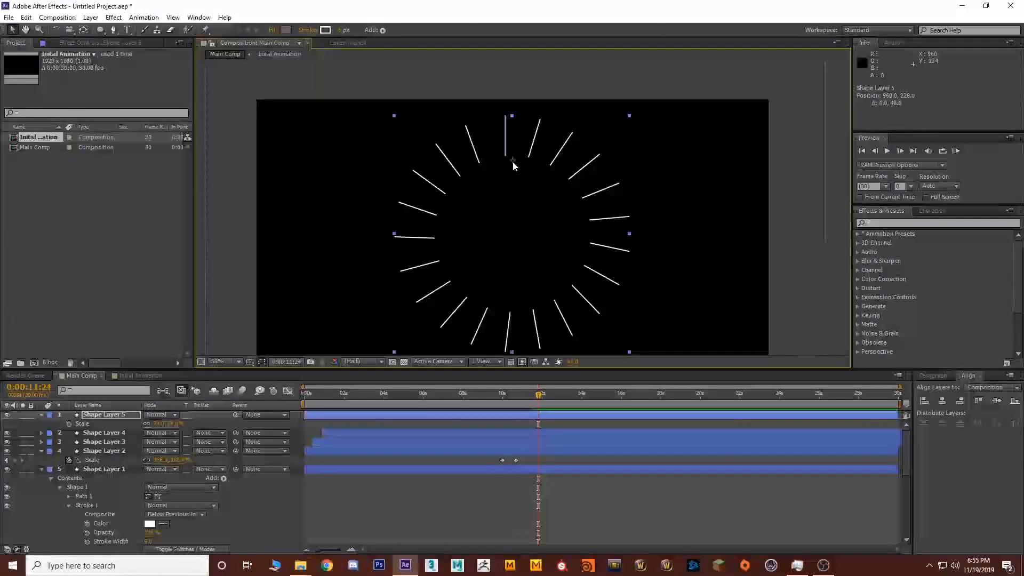
click(83, 29)
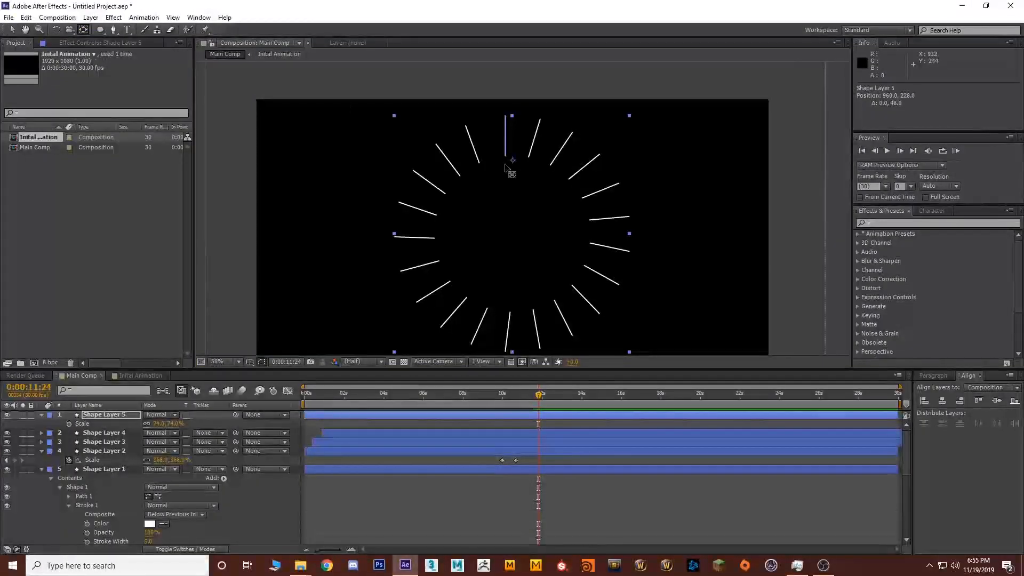
drag(514, 170, 516, 233)
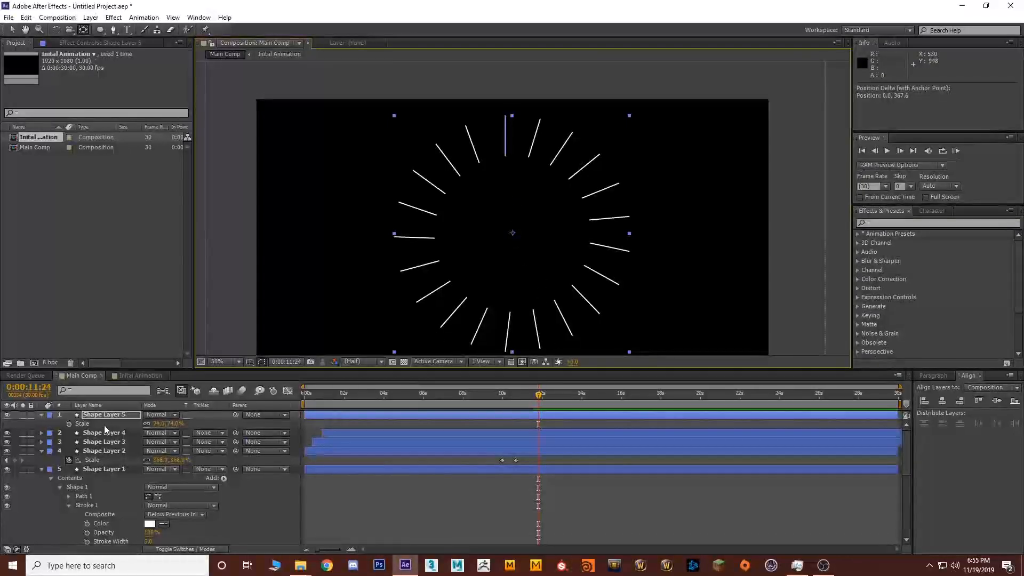
- Add Trim Paths to Shape Layer 5's contents and expand its properties
click(41, 415)
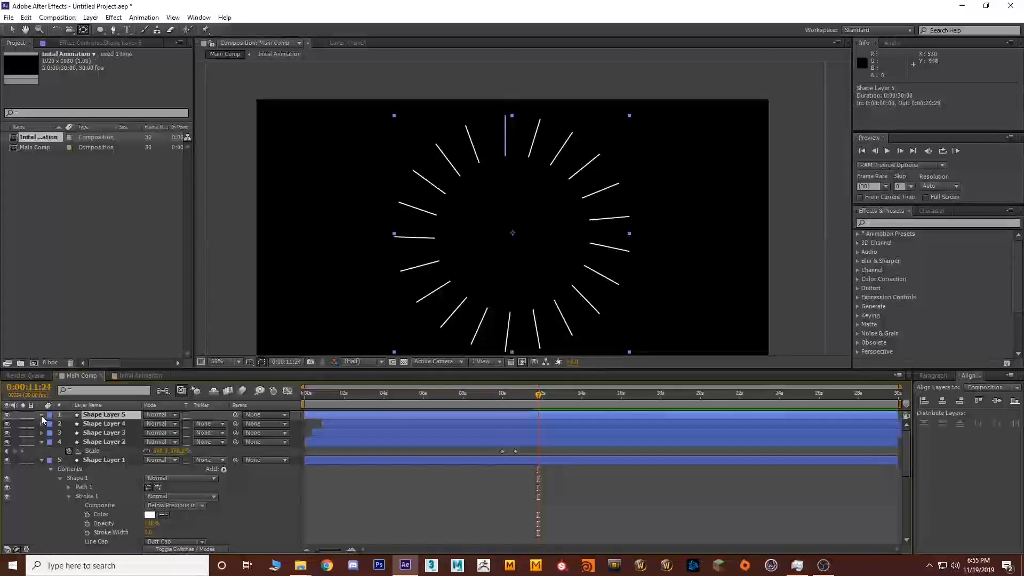
click(42, 415)
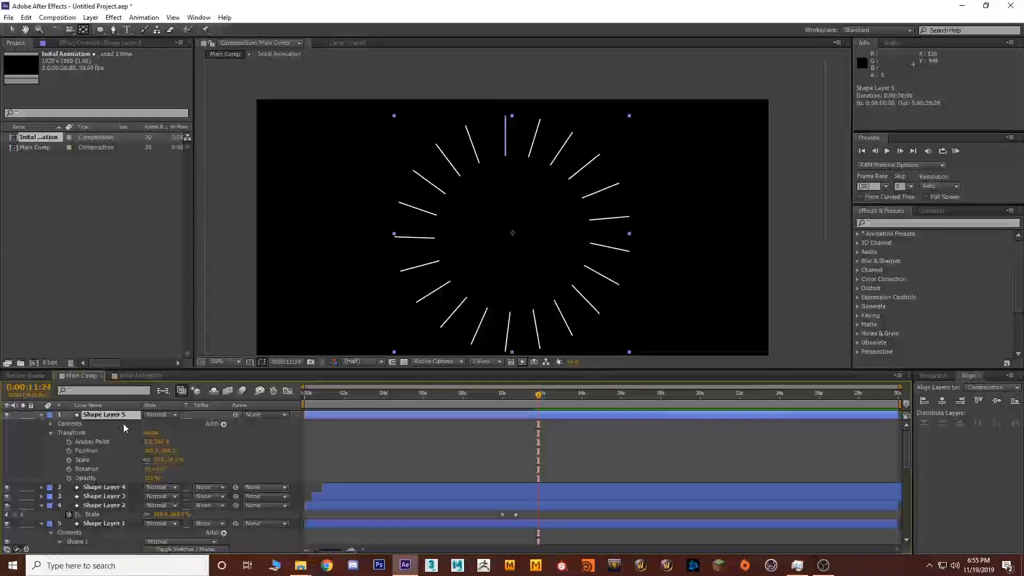
click(223, 423)
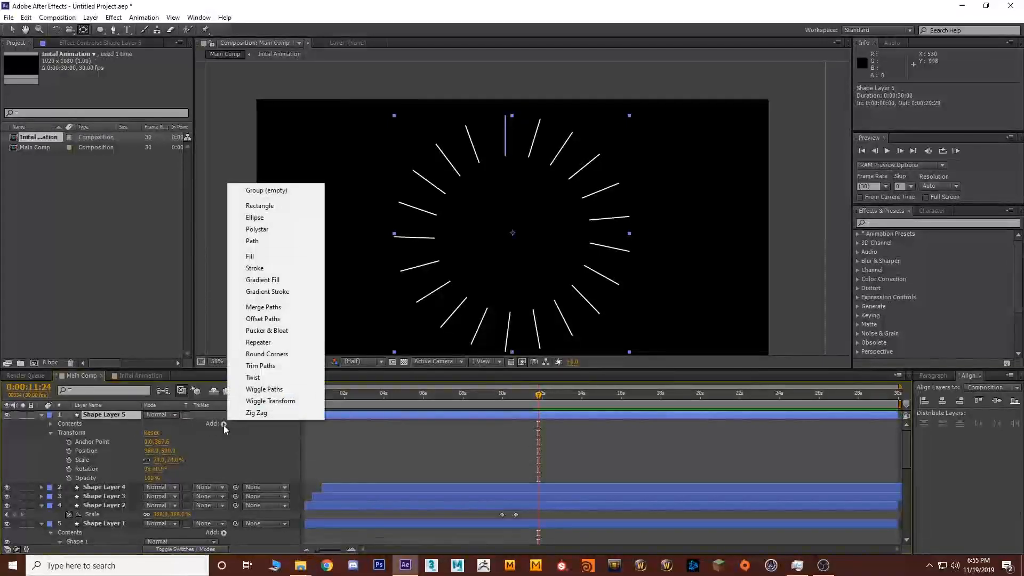
click(261, 366)
click(58, 441)
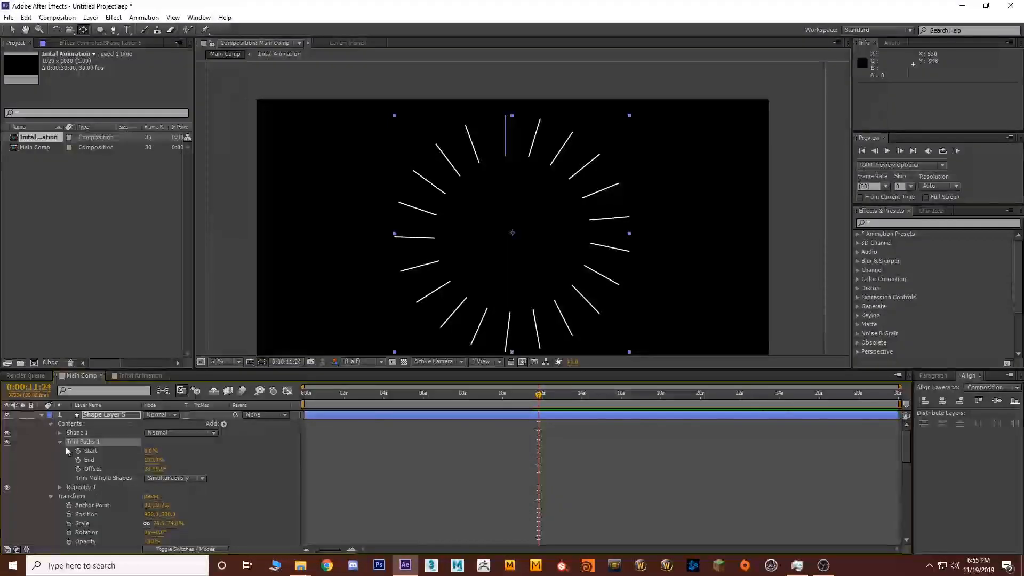
- Keyframe the Trim Paths End from 0% at 0:00:11:24 to 100% at 0:00:12:10
drag(156, 459, 101, 456)
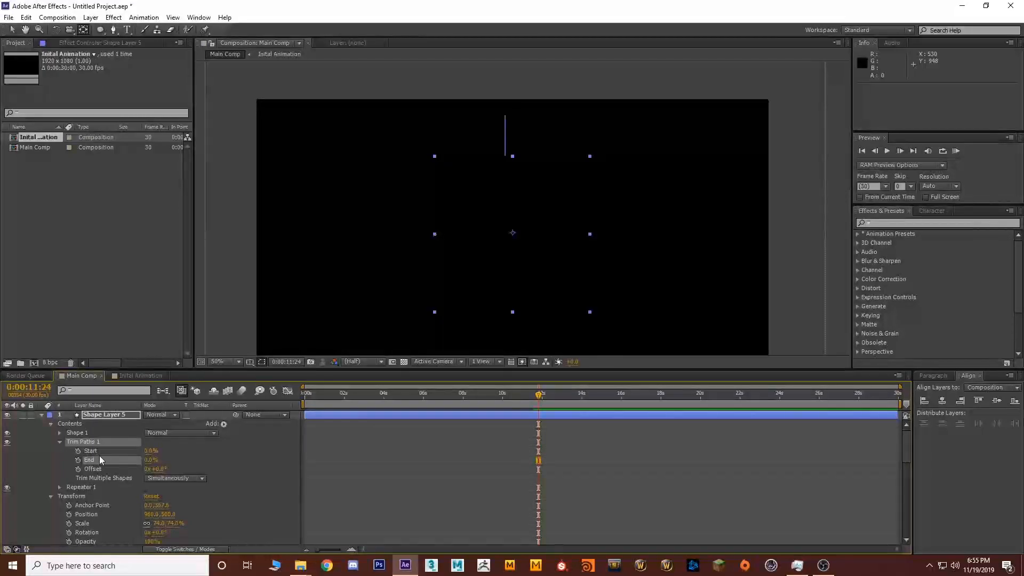
click(75, 462)
click(88, 460)
click(78, 460)
drag(540, 397, 546, 400)
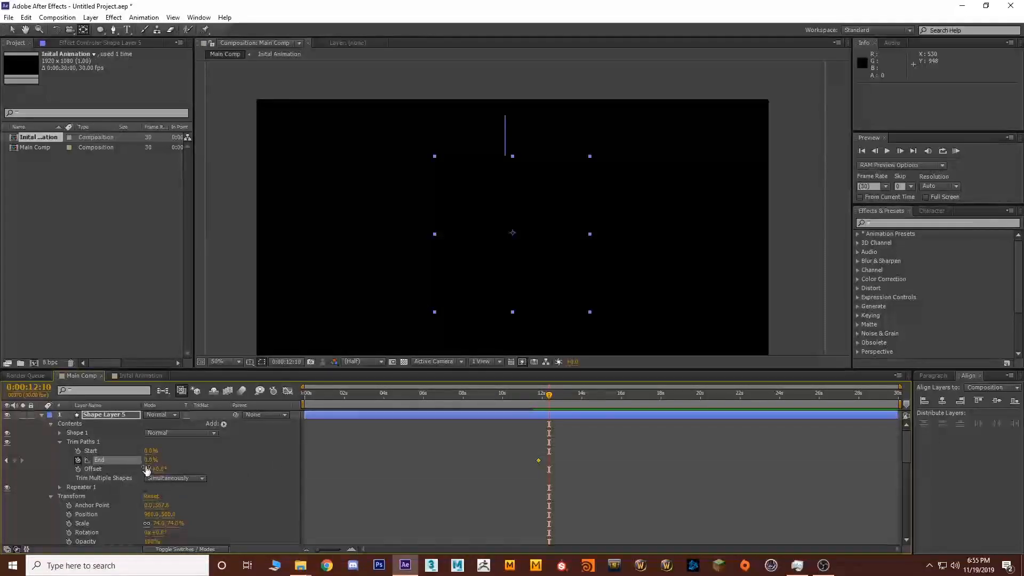
drag(148, 460, 182, 457)
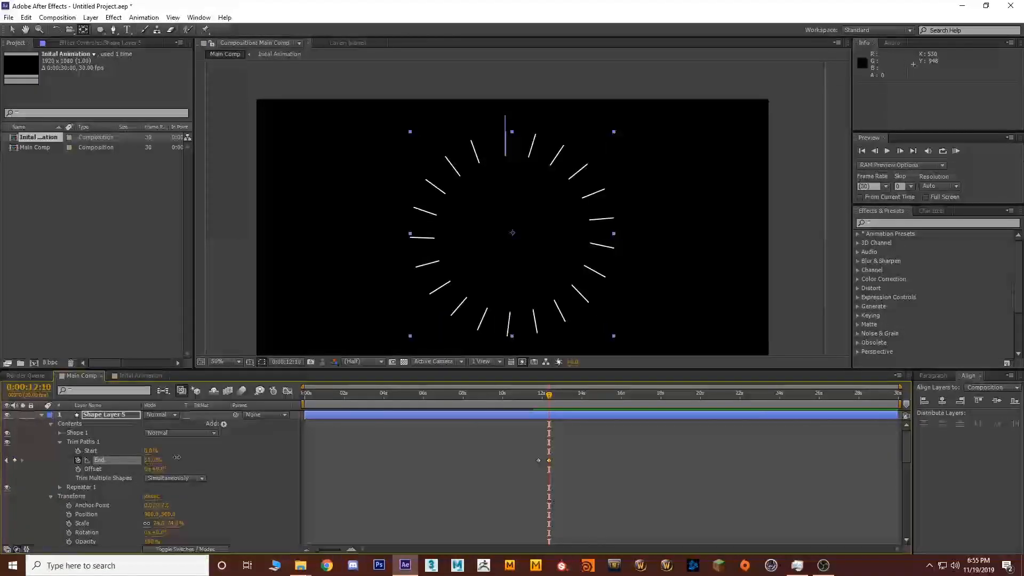
text(100)
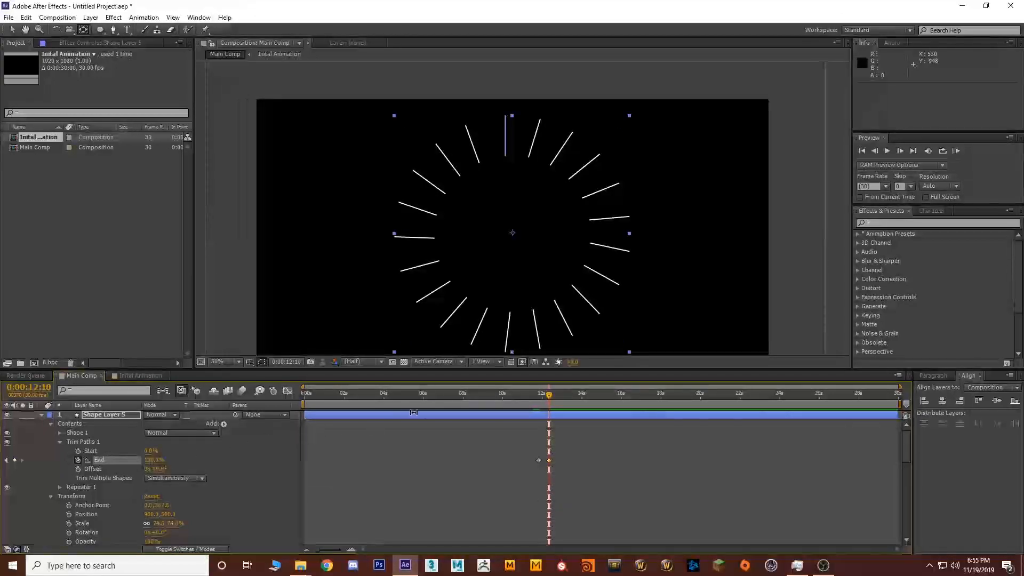
- Keyframe the Trim Paths Start from 0% at 0:00:12:10 to 100% at 0:00:12:26, and preview from 0:00:11:10
click(77, 451)
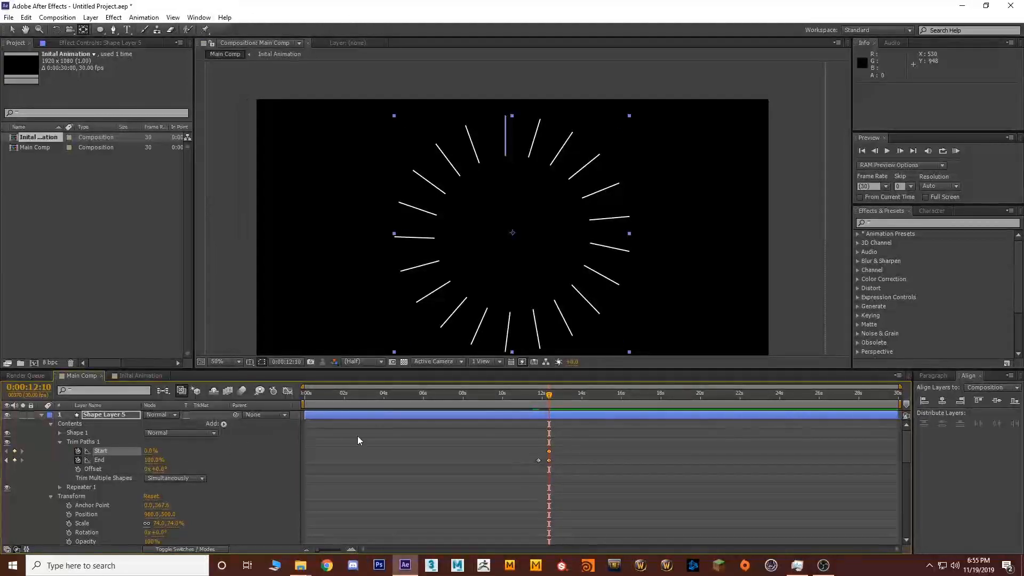
drag(553, 395, 557, 402)
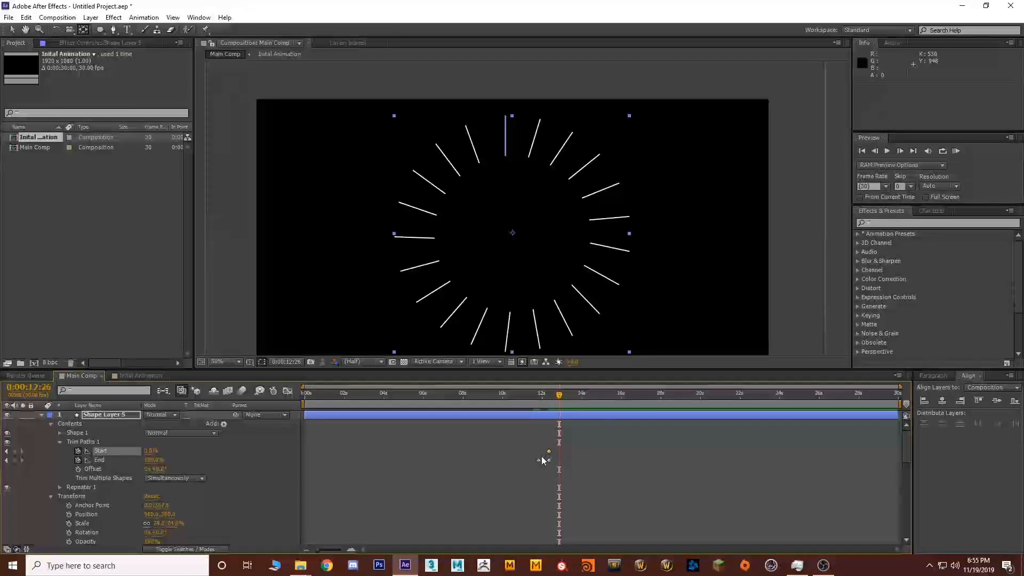
click(150, 451)
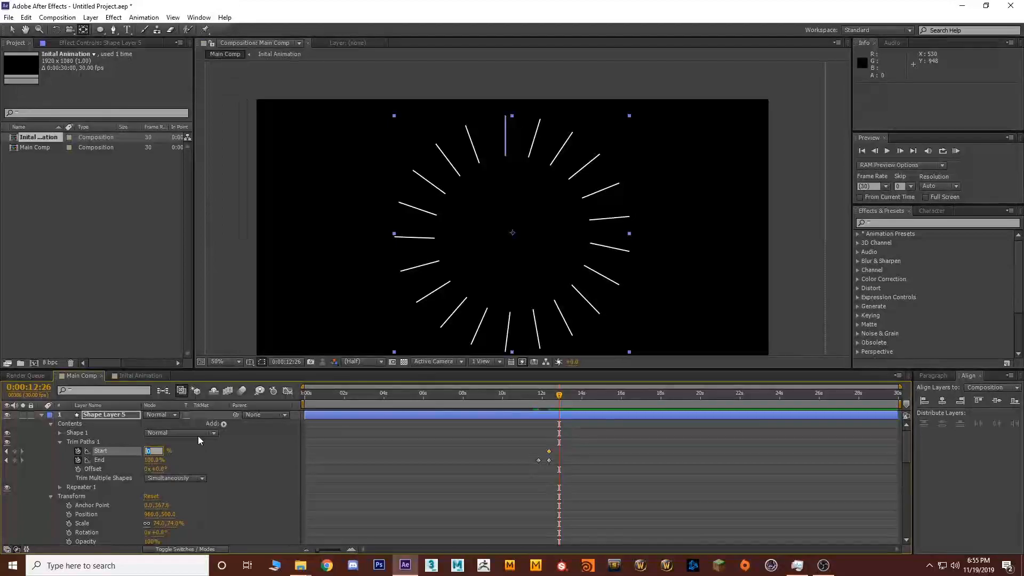
text(100)
key(Return)
drag(556, 409, 529, 409)
key(q)
key(space)
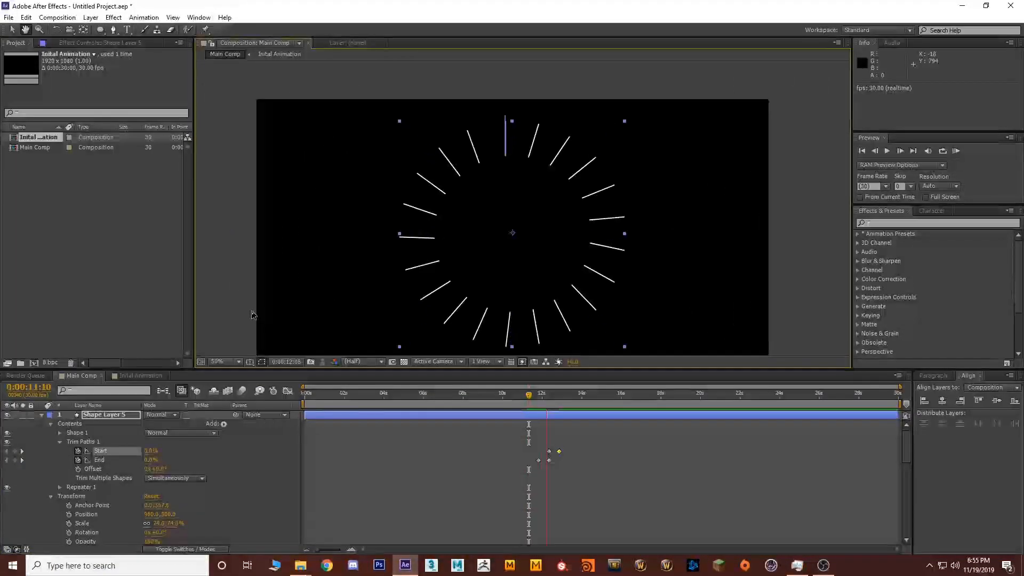
key(space)
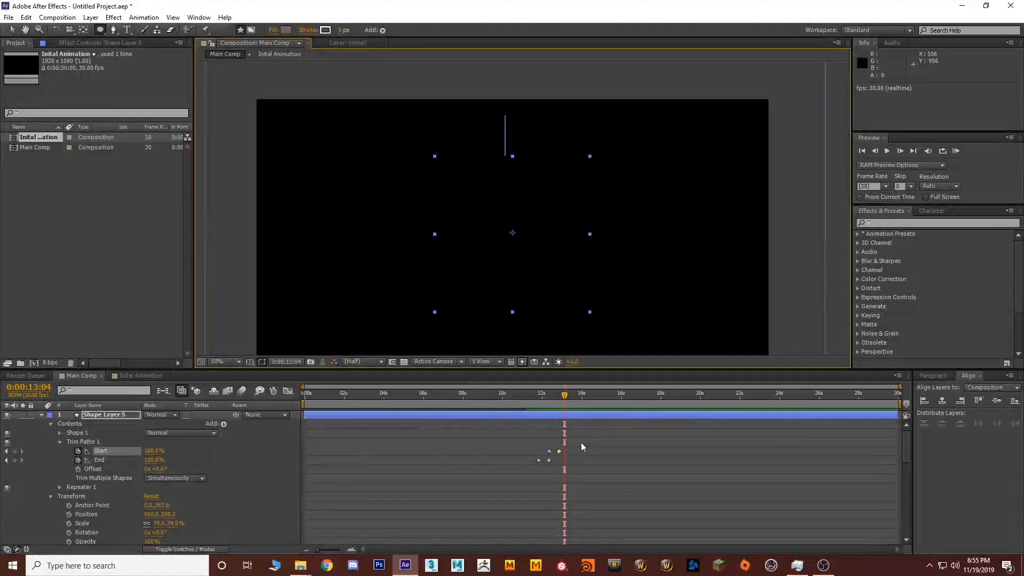
- Apply Easy Ease to all the Trim Paths Start and End keyframes and preview the ring from 0:00:11:19
drag(545, 468, 514, 482)
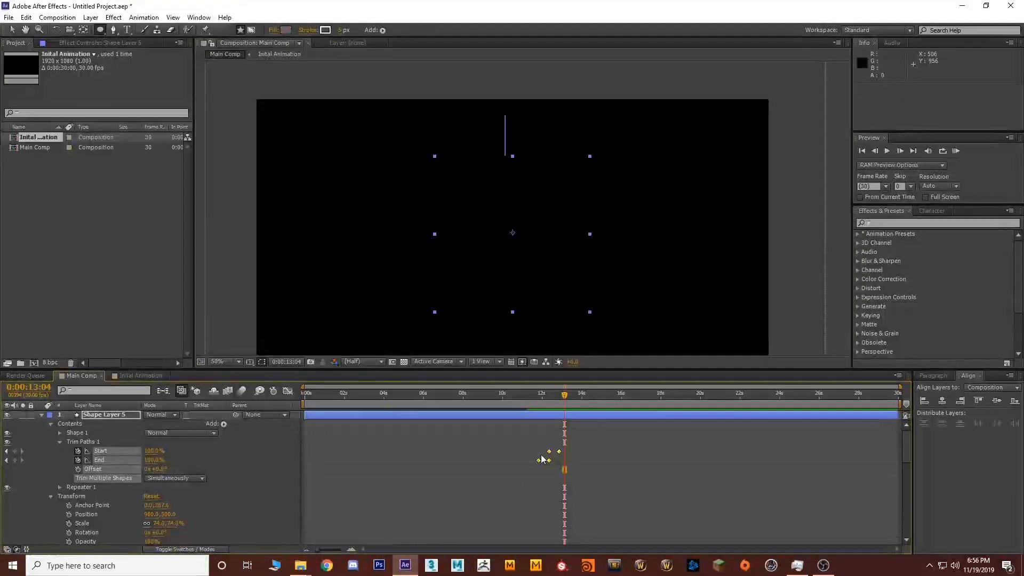
key(F9)
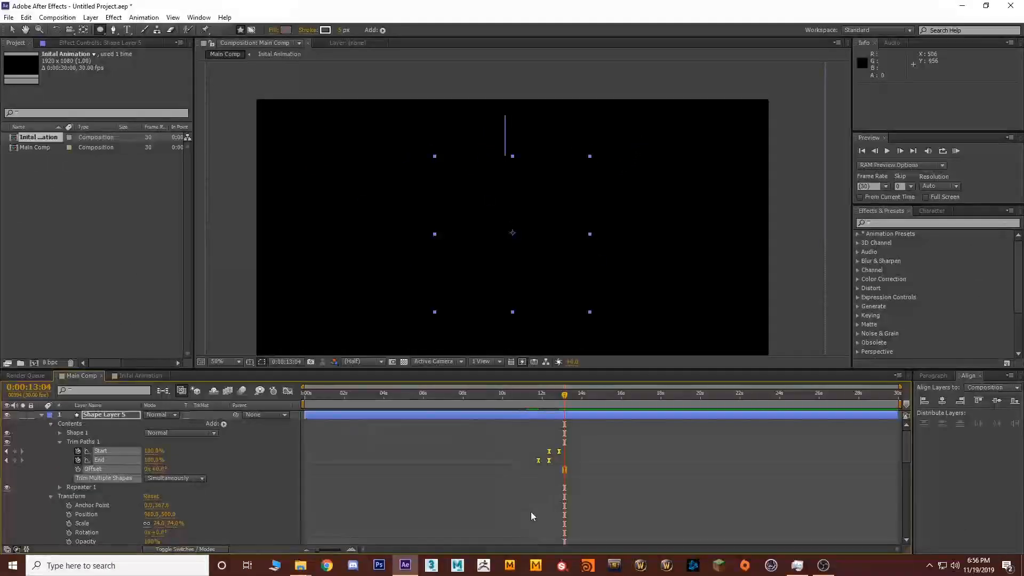
right_click(551, 463)
drag(517, 441, 584, 472)
right_click(552, 459)
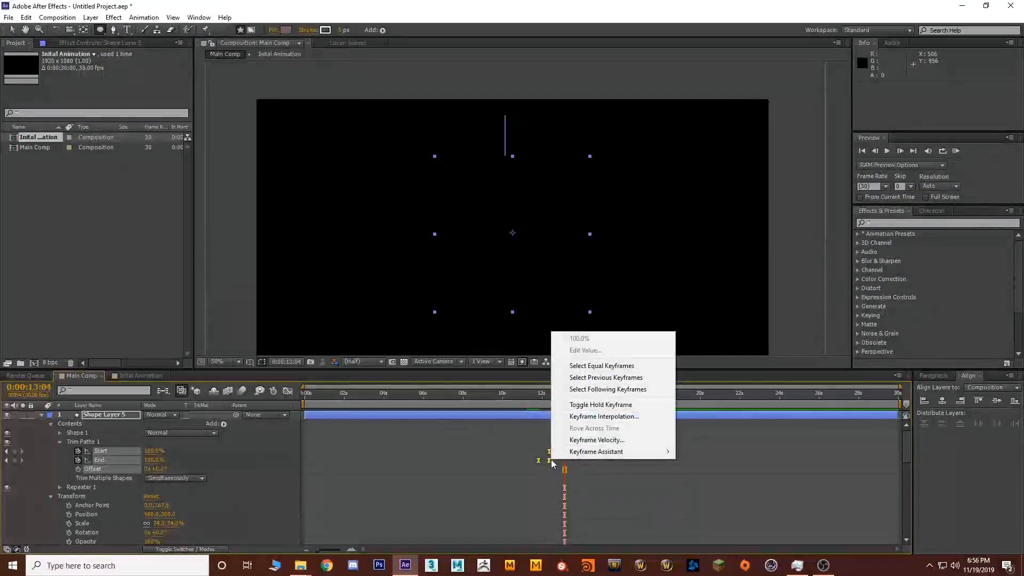
mouse_move(577, 456)
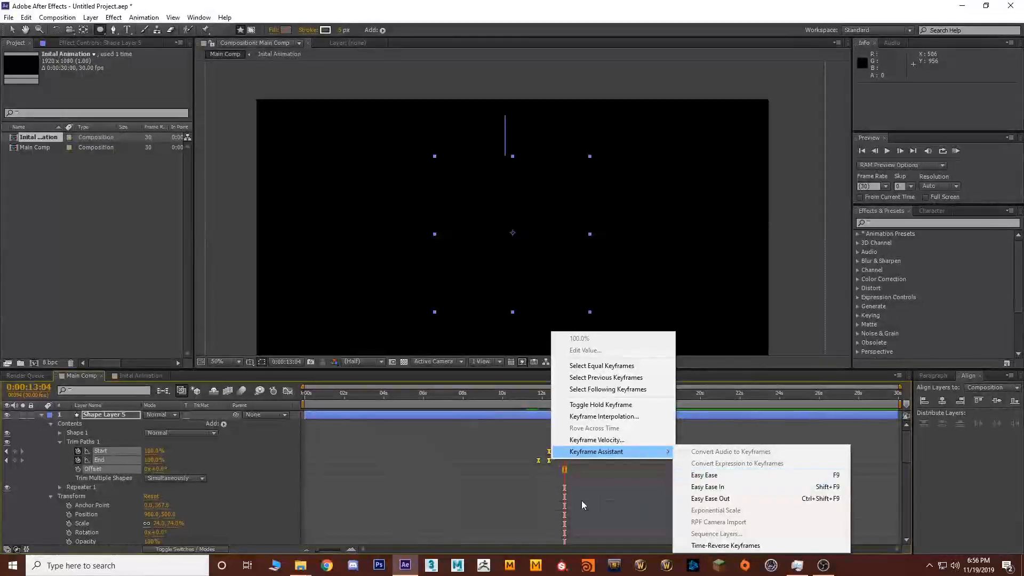
click(728, 476)
click(535, 397)
key(space)
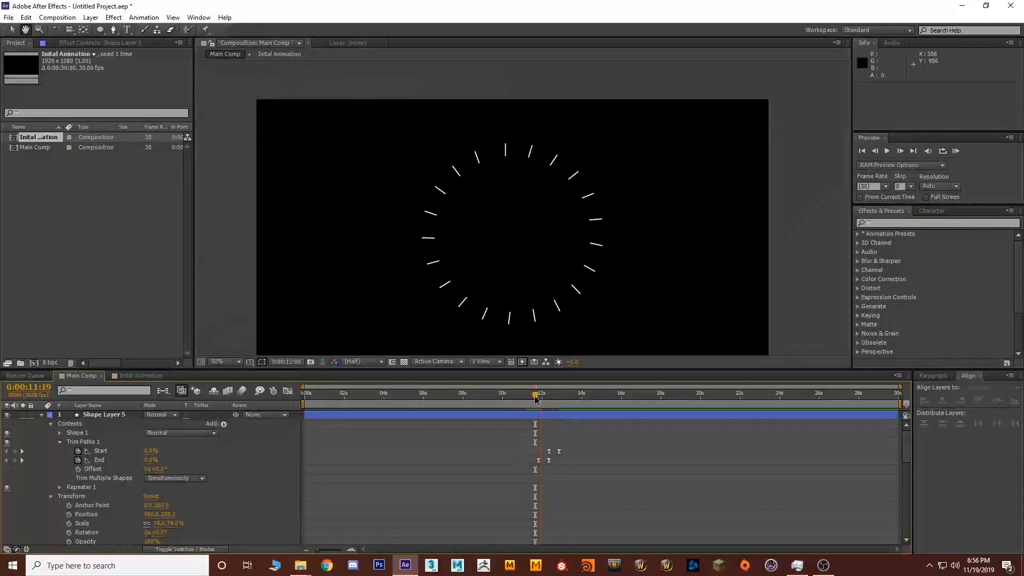
key(space)
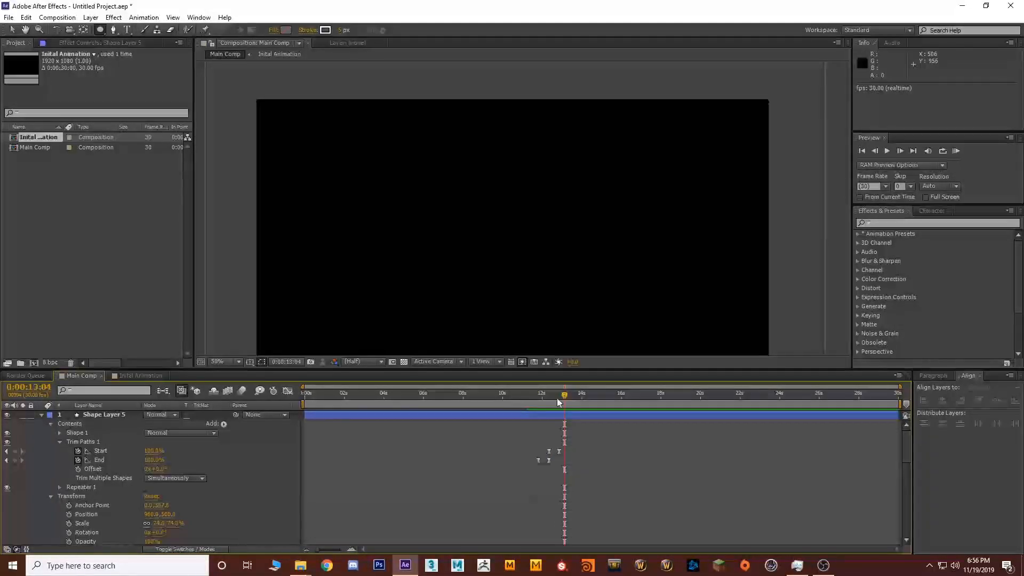
scroll(475, 299, down, 1)
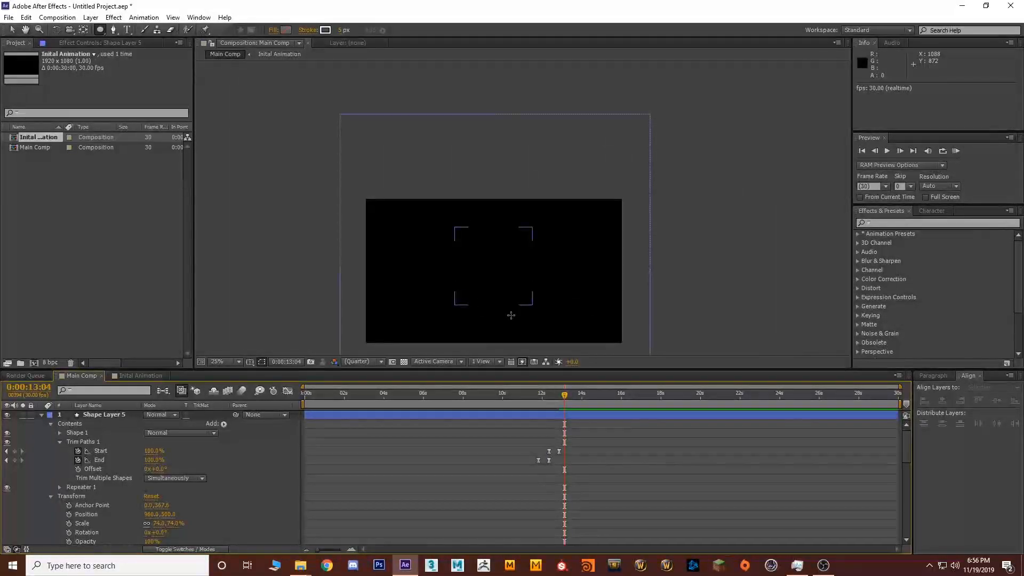